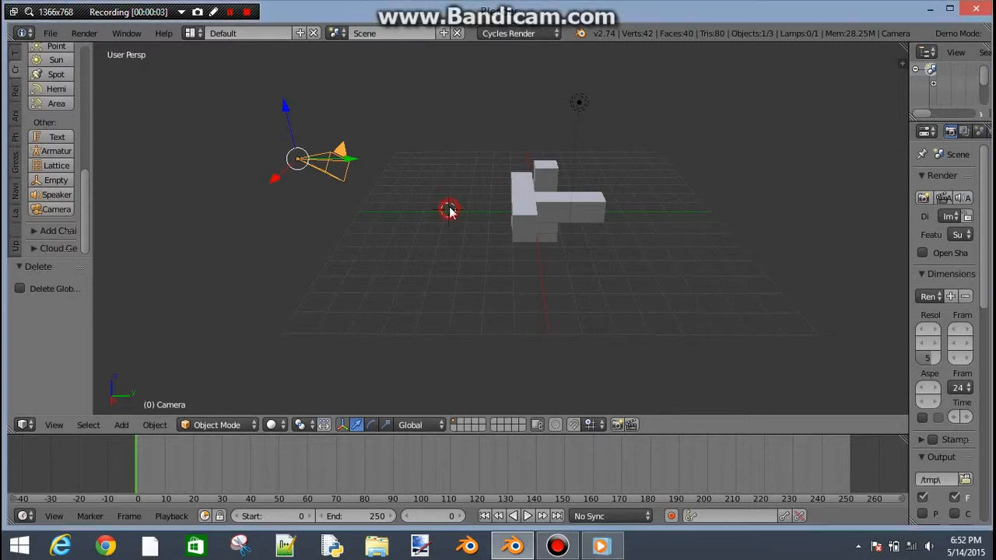
# Examine the block model, camera and lamp in the 3D scene from several distances and angles.
pyautogui.scroll(-9, 449, 207)
pyautogui.scroll(5, 450, 204)
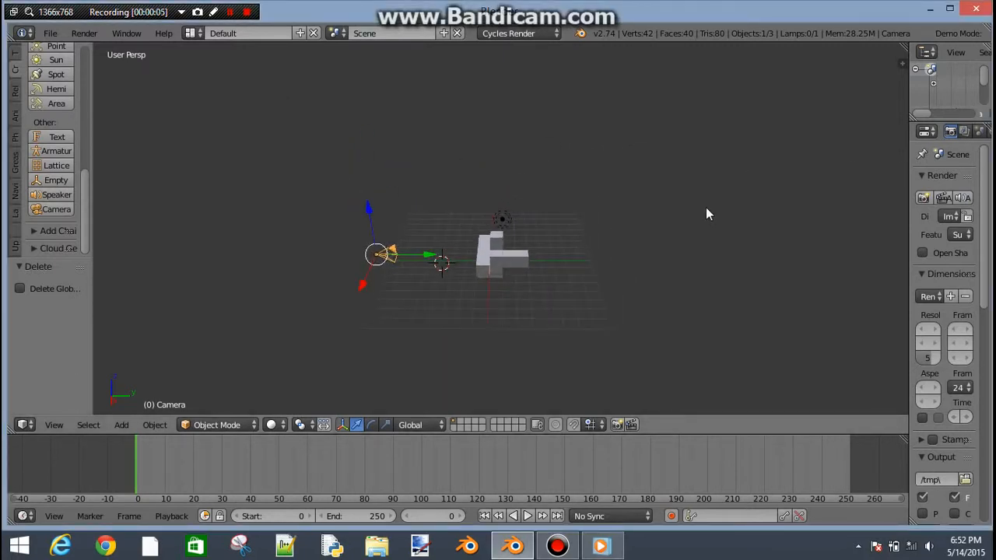
pyautogui.scroll(4, 705, 207)
pyautogui.scroll(-5, 704, 205)
pyautogui.scroll(3, 700, 204)
pyautogui.scroll(3, 538, 273)
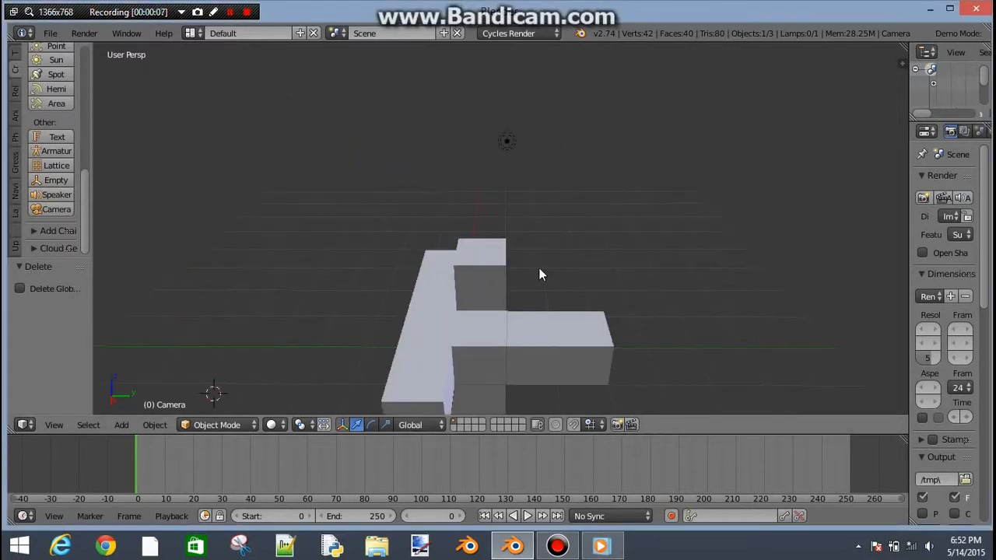
pyautogui.scroll(-5, 553, 210)
pyautogui.scroll(5, 553, 209)
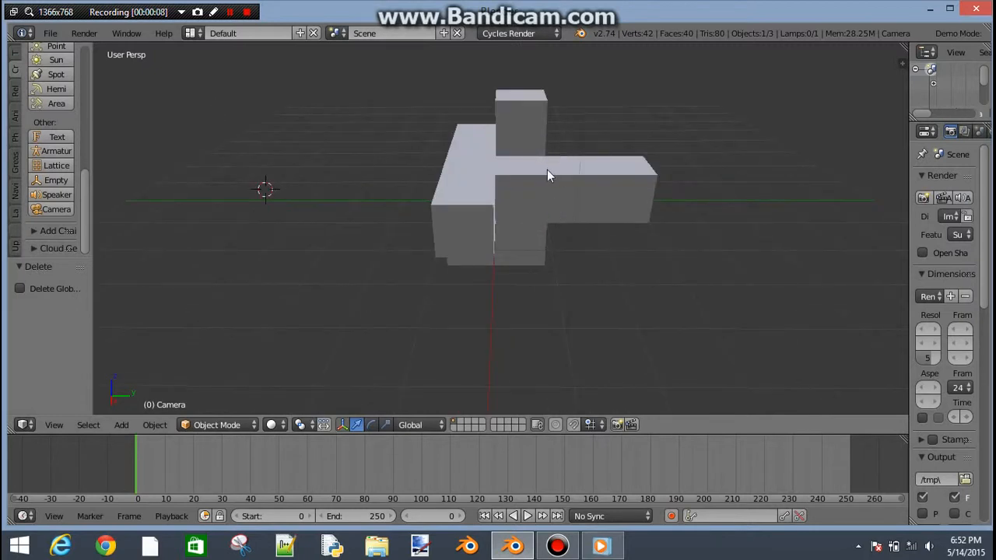
pyautogui.keyDown('shift'); pyautogui.moveTo(547, 169); pyautogui.dragTo(508, 267, button='middle'); pyautogui.keyUp('shift')
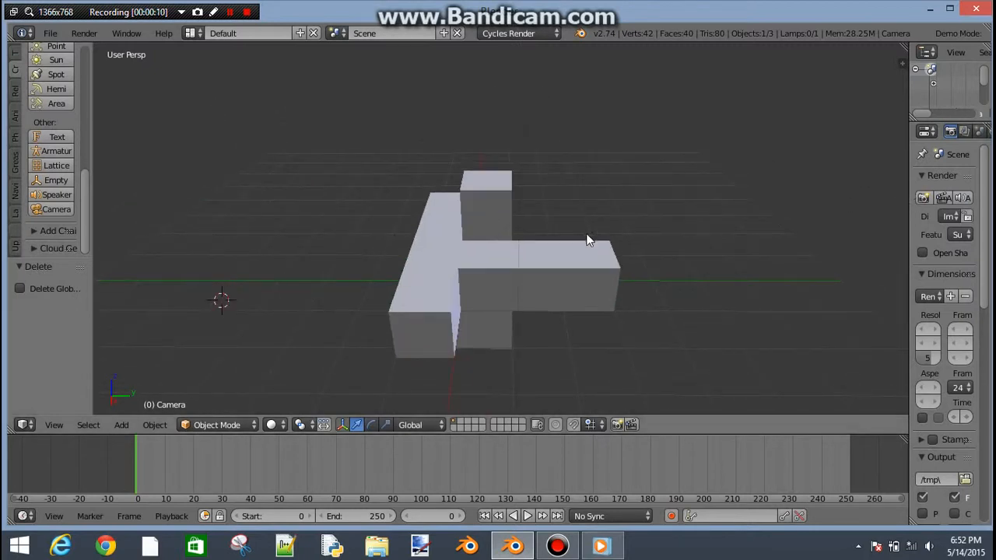
pyautogui.scroll(-5, 484, 263)
pyautogui.scroll(3, 425, 300)
pyautogui.keyDown('shift'); pyautogui.moveTo(425, 301); pyautogui.dragTo(481, 276, button='middle'); pyautogui.keyUp('shift')
pyautogui.scroll(-5, 481, 276)
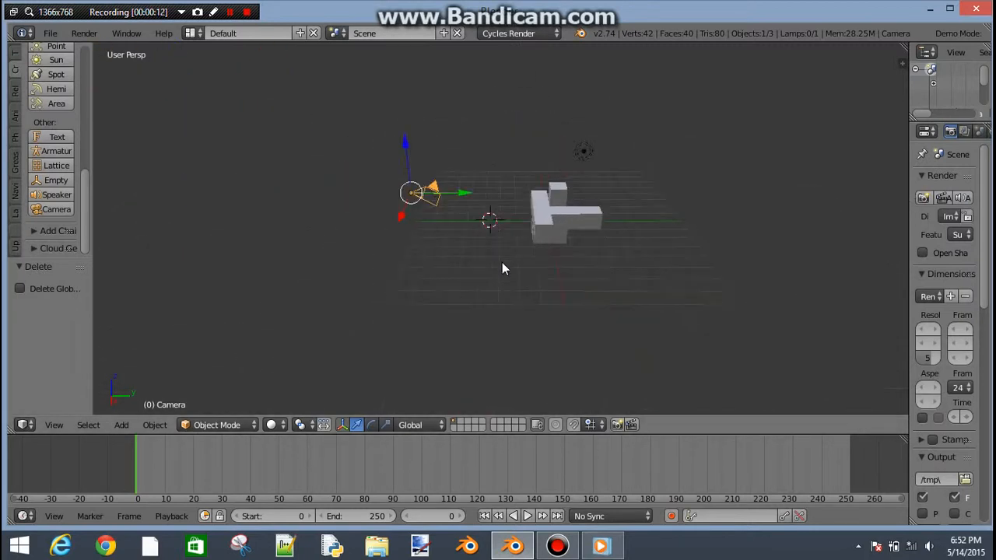
pyautogui.scroll(4, 503, 266)
pyautogui.moveTo(652, 195); pyautogui.dragTo(613, 178, button='middle')
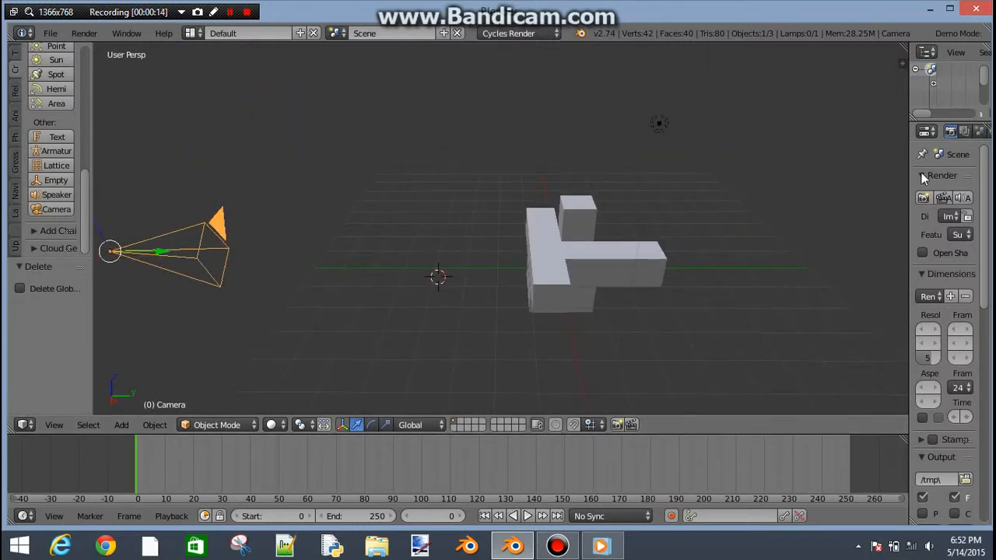
# Widen the properties editor to expose the render settings and inspect the camera's placement relative to the block model.
pyautogui.moveTo(908, 181); pyautogui.dragTo(725, 186)
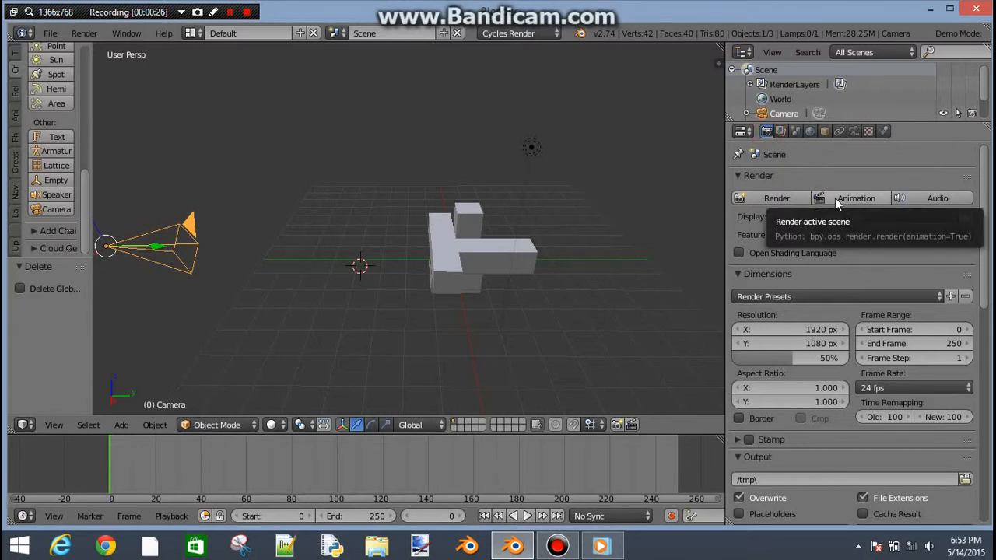
pyautogui.moveTo(396, 181); pyautogui.dragTo(463, 185, button='middle')
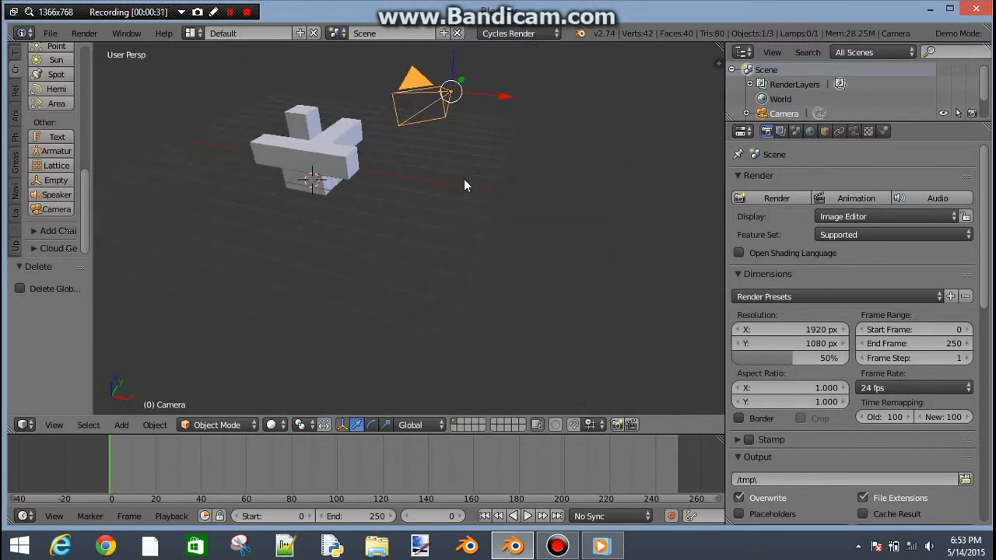
pyautogui.moveTo(215, 122); pyautogui.dragTo(355, 257, button='middle')
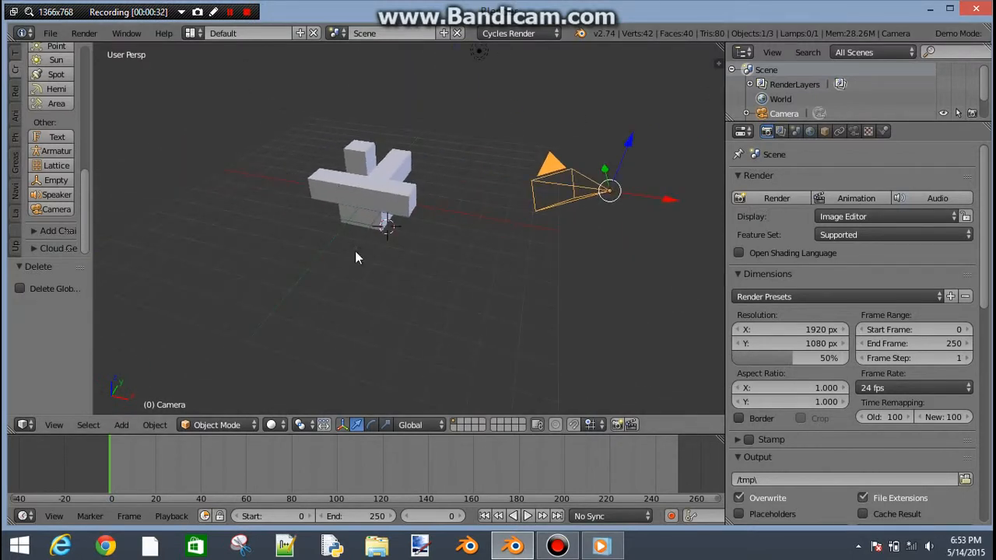
pyautogui.scroll(-7, 511, 242)
pyautogui.scroll(7, 514, 242)
pyautogui.moveTo(529, 241); pyautogui.dragTo(487, 241, button='middle')
pyautogui.scroll(-6, 402, 215)
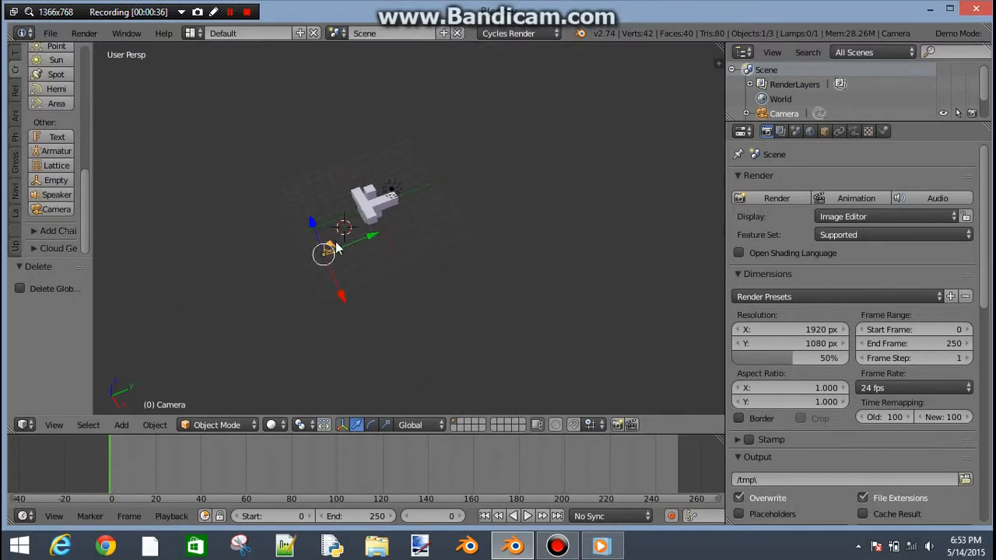
pyautogui.moveTo(333, 242); pyautogui.dragTo(385, 249, button='middle')
pyautogui.scroll(7, 385, 249)
pyautogui.moveTo(538, 262); pyautogui.dragTo(523, 218, button='middle')
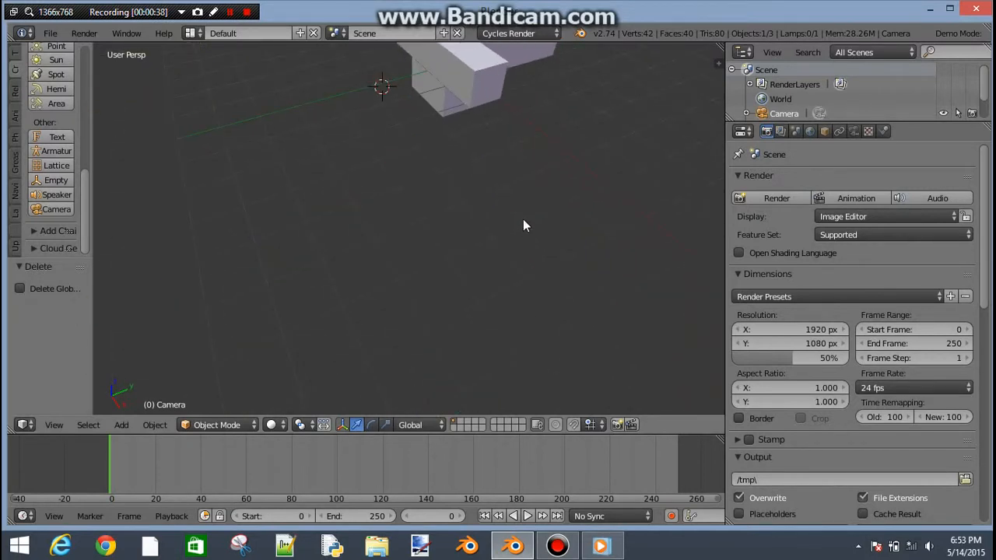
pyautogui.scroll(-5, 523, 218)
pyautogui.moveTo(488, 167); pyautogui.dragTo(487, 177, button='middle')
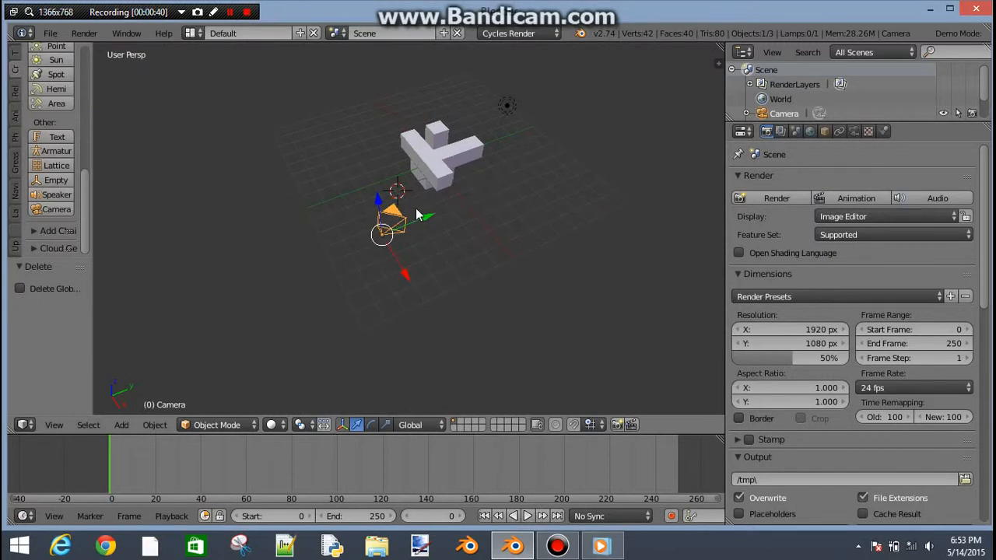
pyautogui.scroll(5, 415, 208)
pyautogui.keyDown('shift'); pyautogui.moveTo(639, 105); pyautogui.dragTo(562, 187, button='middle'); pyautogui.keyUp('shift')
pyautogui.scroll(-5, 562, 187)
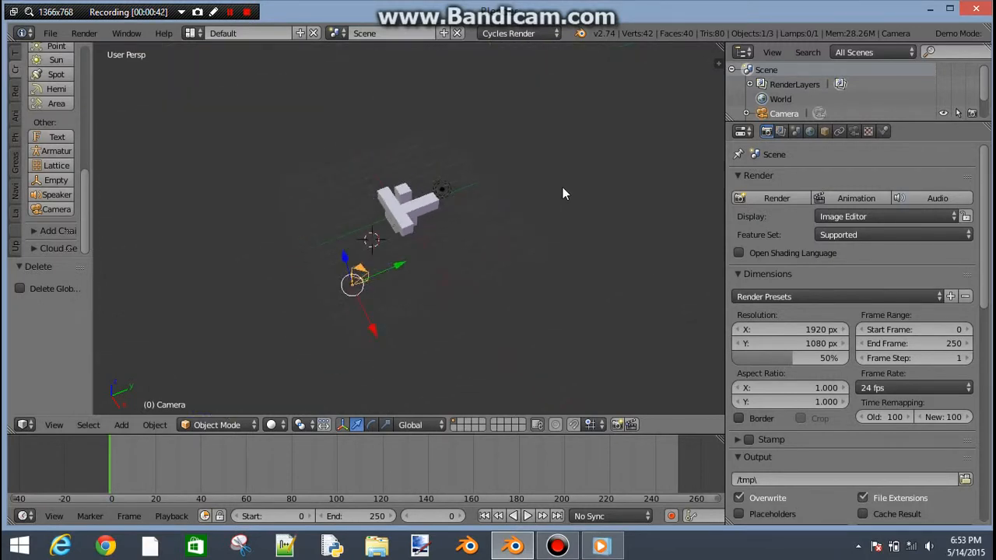
pyautogui.keyDown('shift'); pyautogui.moveTo(449, 240); pyautogui.dragTo(480, 216, button='middle'); pyautogui.keyUp('shift')
pyautogui.scroll(2, 479, 216)
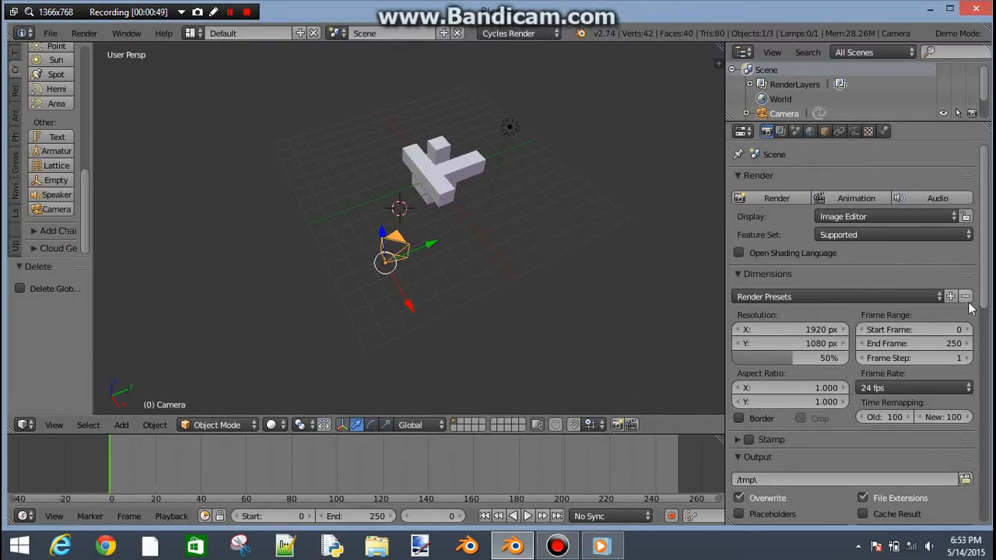
pyautogui.scroll(-2, 395, 248)
pyautogui.scroll(4, 395, 248)
pyautogui.scroll(-2, 340, 249)
pyautogui.scroll(2, 340, 249)
pyautogui.moveTo(340, 263); pyautogui.dragTo(361, 254, button='middle')
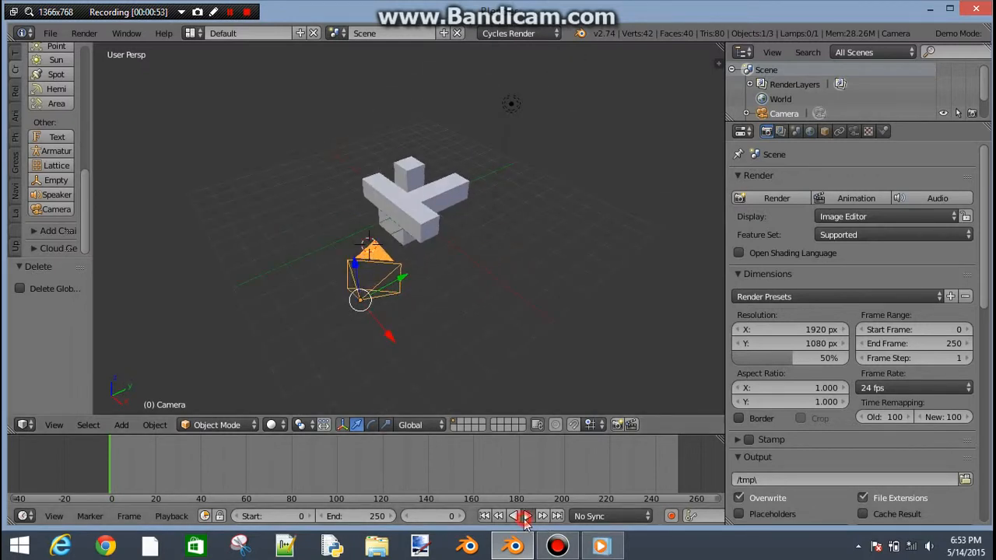
# Play the model's existing animation, stop it and return to frame 0.
pyautogui.click(523, 516)
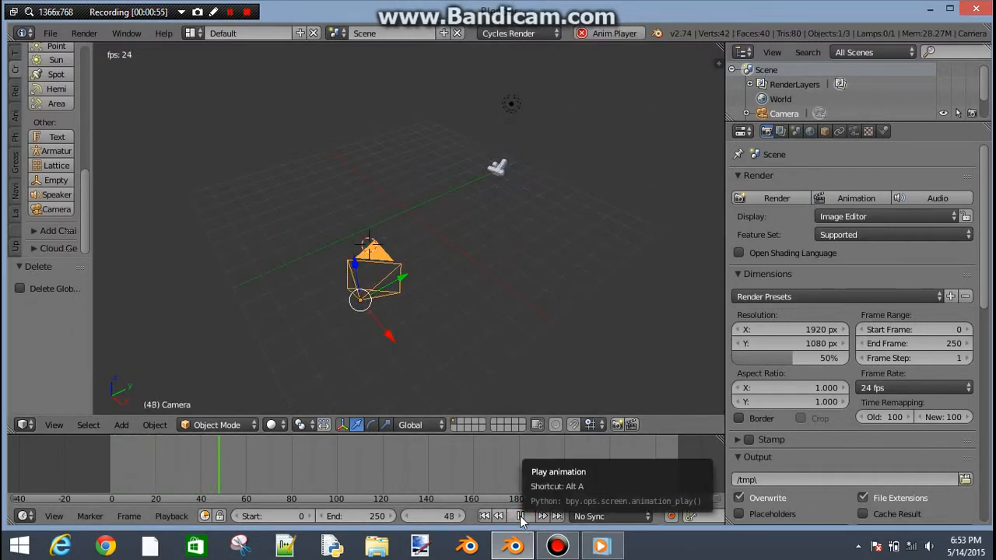
pyautogui.click(520, 515)
pyautogui.click(109, 453)
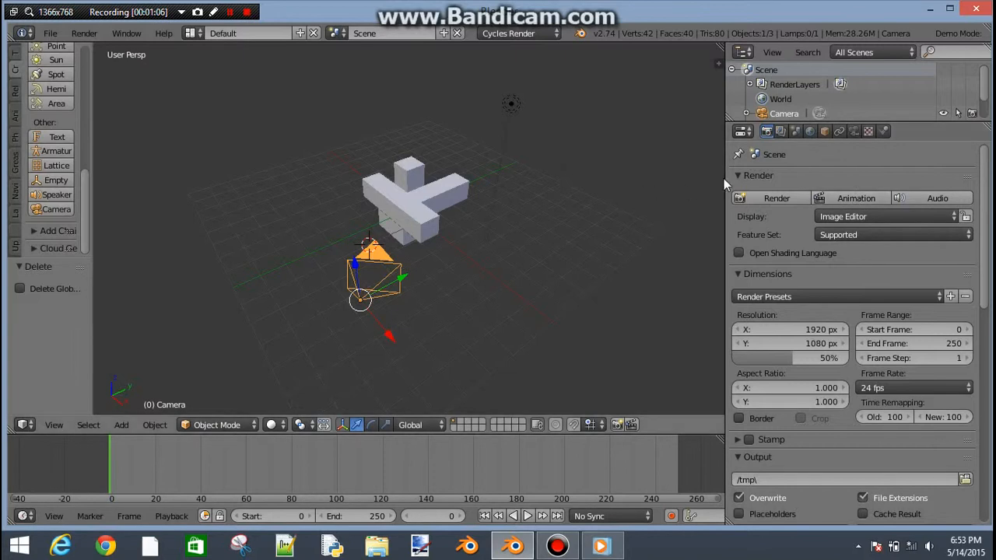
# Narrow the properties editor to enlarge the 3D view and check the animation at frame 80.
pyautogui.moveTo(724, 182); pyautogui.dragTo(898, 195)
pyautogui.moveTo(604, 234); pyautogui.dragTo(545, 206, button='middle')
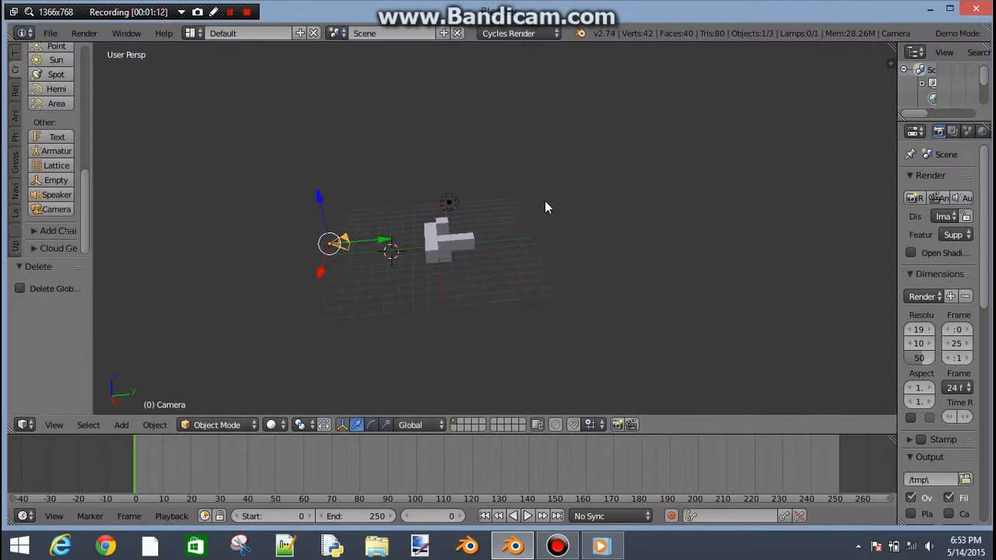
pyautogui.moveTo(330, 278); pyautogui.dragTo(341, 253, button='middle')
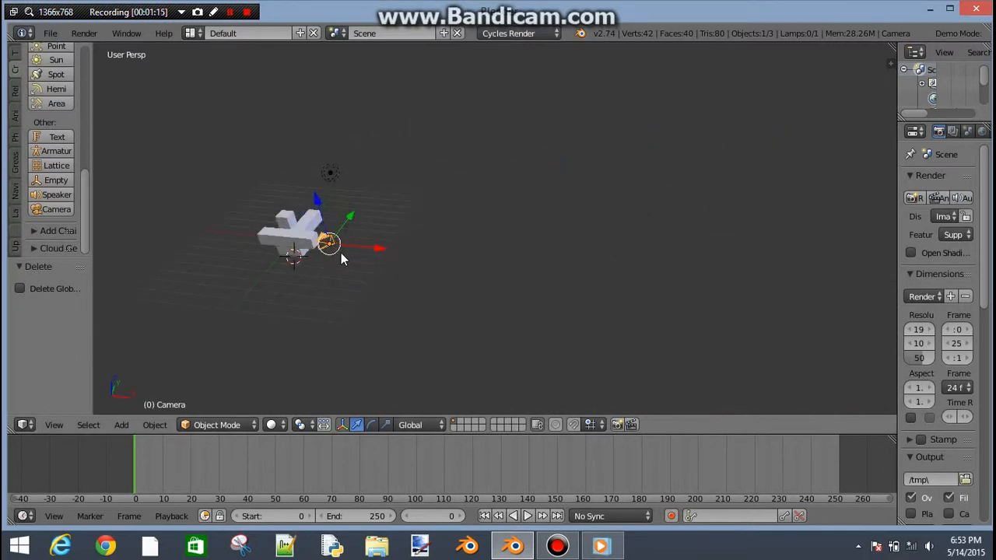
pyautogui.click(360, 472)
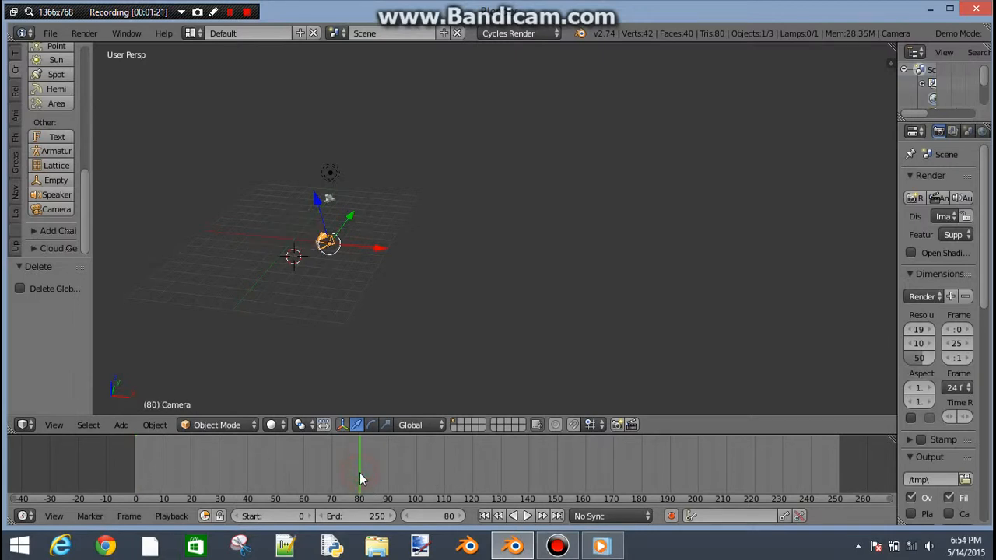
# Insert a LocRotScale keyframe for the camera at frame 0.
pyautogui.click(133, 454)
pyautogui.moveTo(342, 195); pyautogui.dragTo(433, 206, button='middle')
pyautogui.press('i')
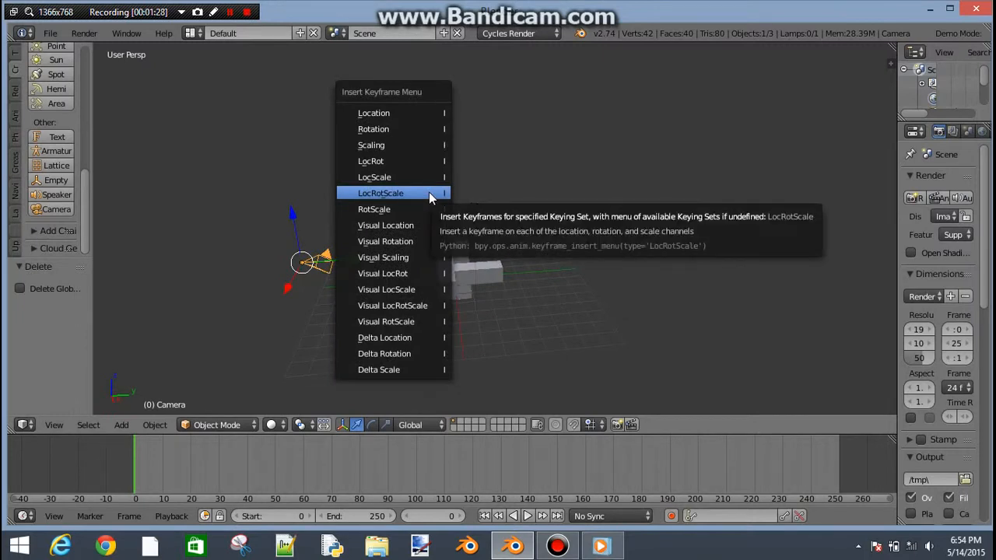
pyautogui.click(429, 193)
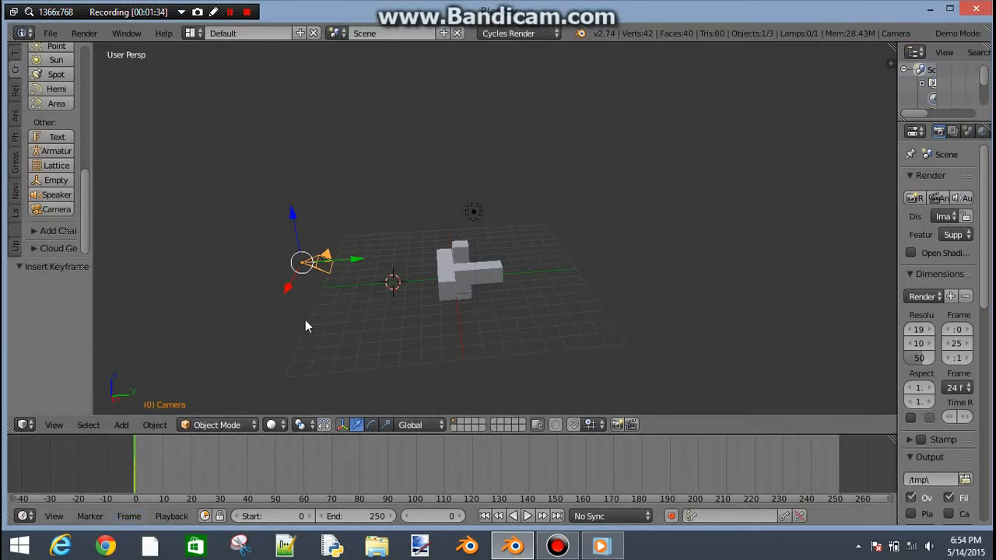
# Try moving the camera about 12.2 units along the Y axis while still at frame 0.
pyautogui.moveTo(716, 229); pyautogui.dragTo(534, 284, button='middle')
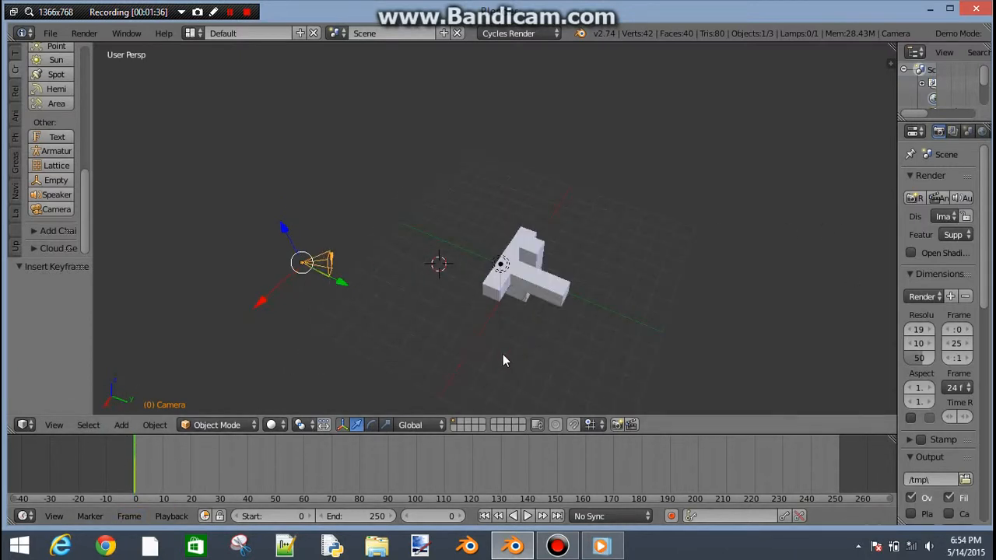
pyautogui.moveTo(338, 282); pyautogui.dragTo(656, 380)
pyautogui.click(656, 380)
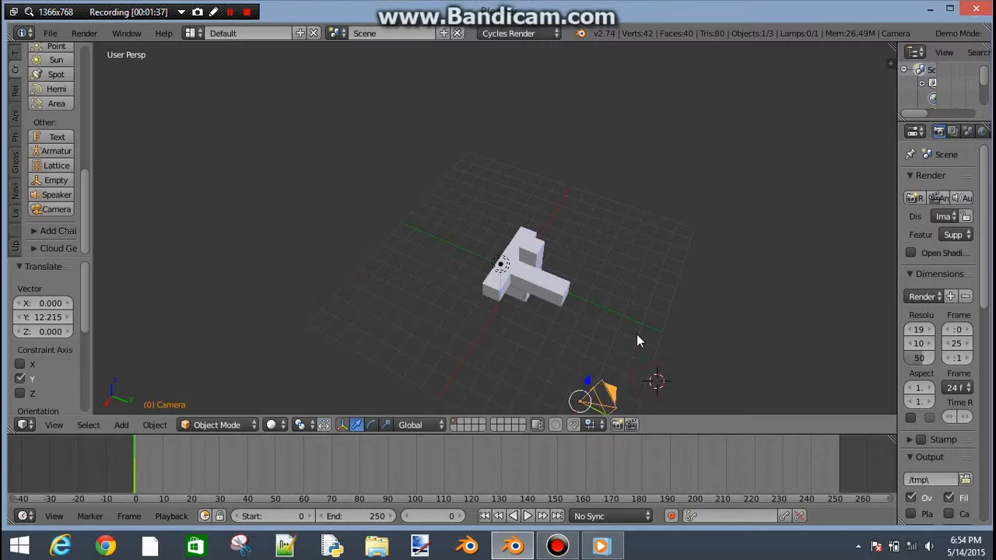
pyautogui.keyDown('shift'); pyautogui.moveTo(636, 334); pyautogui.dragTo(564, 256, button='middle'); pyautogui.keyUp('shift')
# At frame 80, move the camera along Y past the model, shifting it about -1.03 on X and a further 2.84 on Y.
pyautogui.click(361, 467)
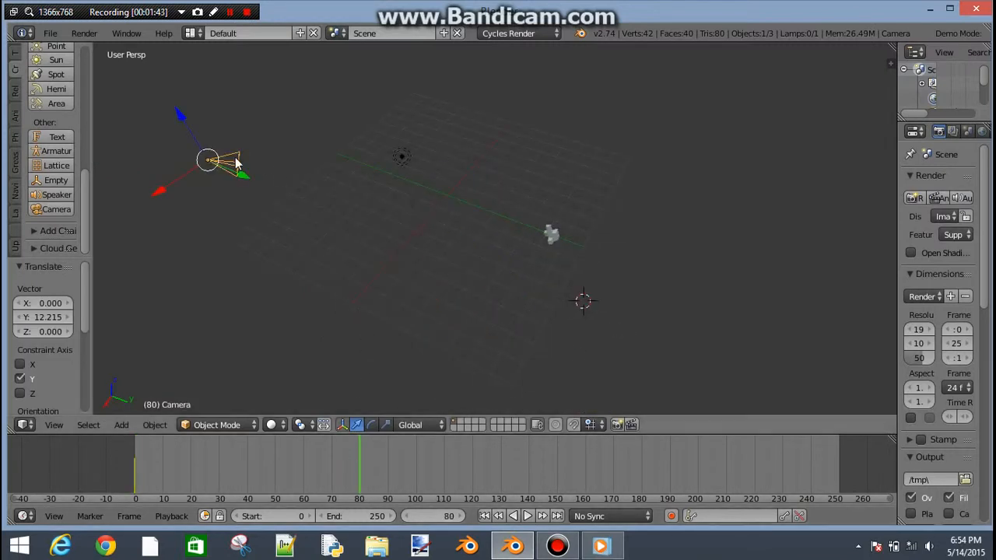
pyautogui.moveTo(241, 177); pyautogui.dragTo(619, 263)
pyautogui.moveTo(620, 263); pyautogui.dragTo(659, 249, button='middle')
pyautogui.moveTo(627, 251); pyautogui.dragTo(623, 238)
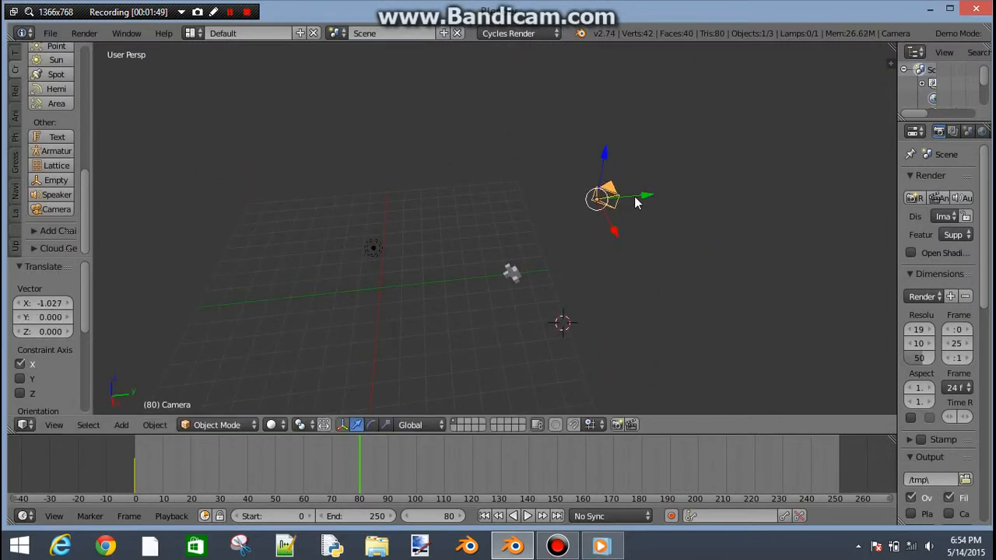
pyautogui.moveTo(639, 201); pyautogui.dragTo(710, 199)
# Clear the camera's rotation at frame 80.
pyautogui.moveTo(711, 199); pyautogui.dragTo(607, 229, button='middle')
pyautogui.press('super+r')
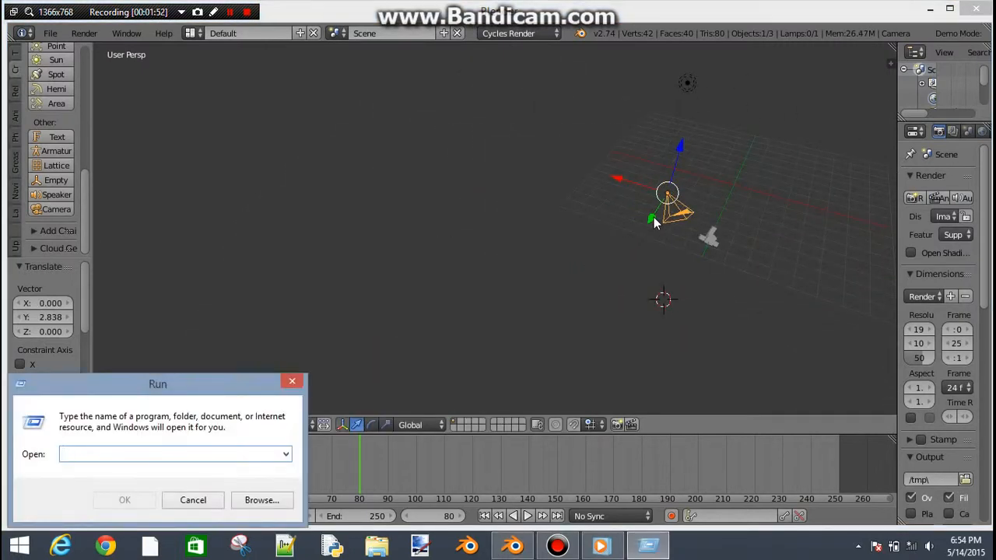
pyautogui.press('Escape')
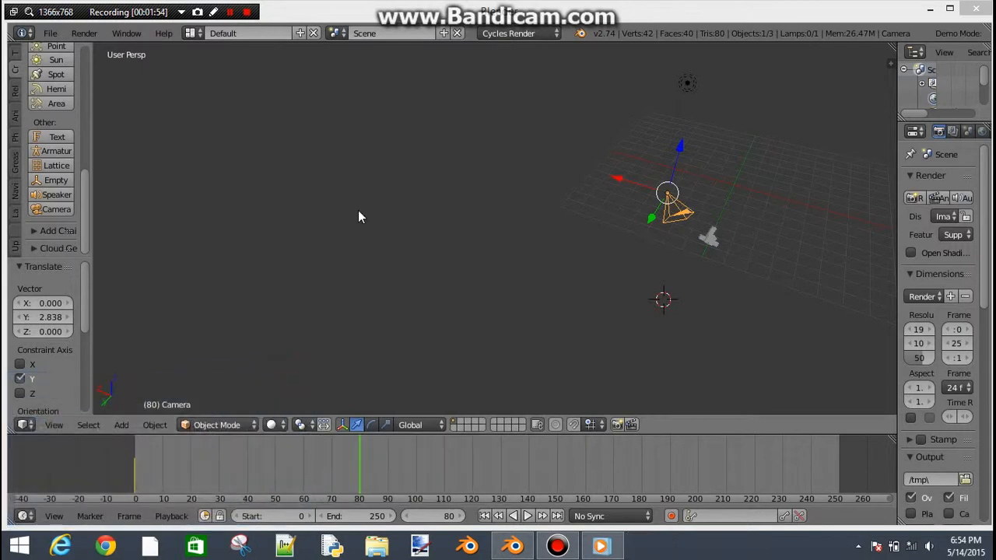
pyautogui.moveTo(360, 216); pyautogui.dragTo(597, 278, button='middle')
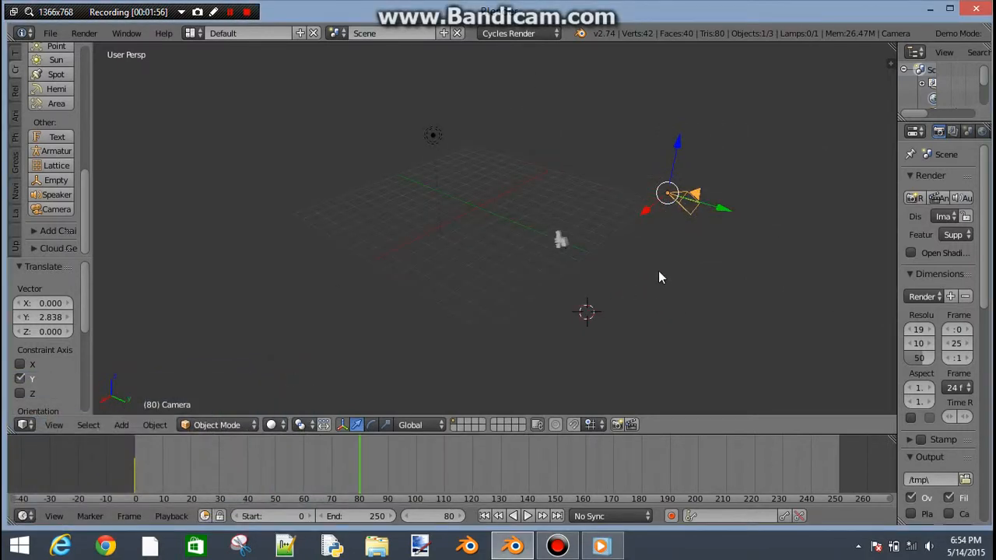
pyautogui.hotkey('alt', 'r')
# Rotate the camera by -180° about the global Z axis.
pyautogui.moveTo(692, 220); pyautogui.dragTo(633, 246, button='middle')
pyautogui.scroll(-4, 691, 236)
pyautogui.scroll(2, 552, 275)
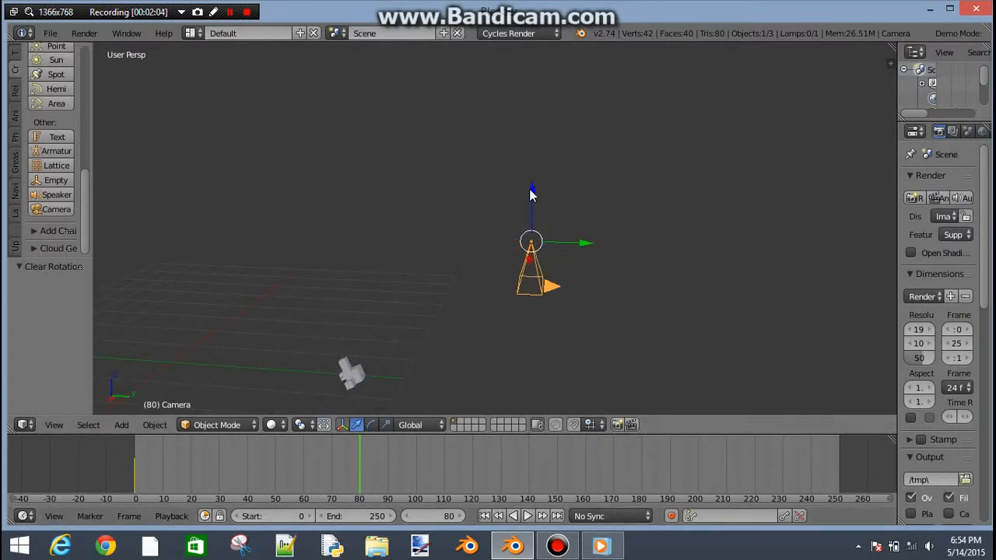
pyautogui.moveTo(617, 264); pyautogui.dragTo(384, 266, button='middle')
pyautogui.moveTo(603, 181); pyautogui.dragTo(548, 144, button='middle')
pyautogui.press('r')
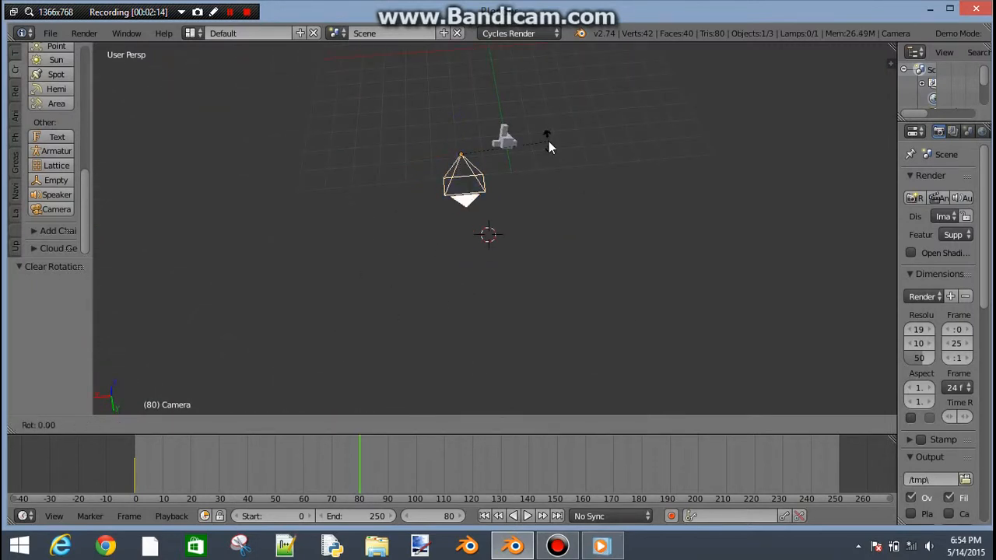
pyautogui.press('z')
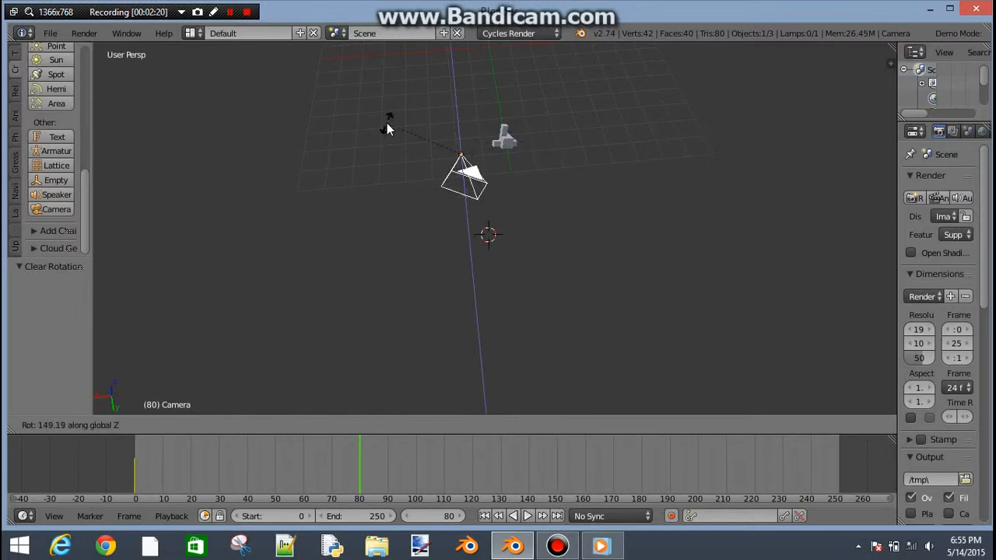
pyautogui.write('-180')
pyautogui.press('Return')
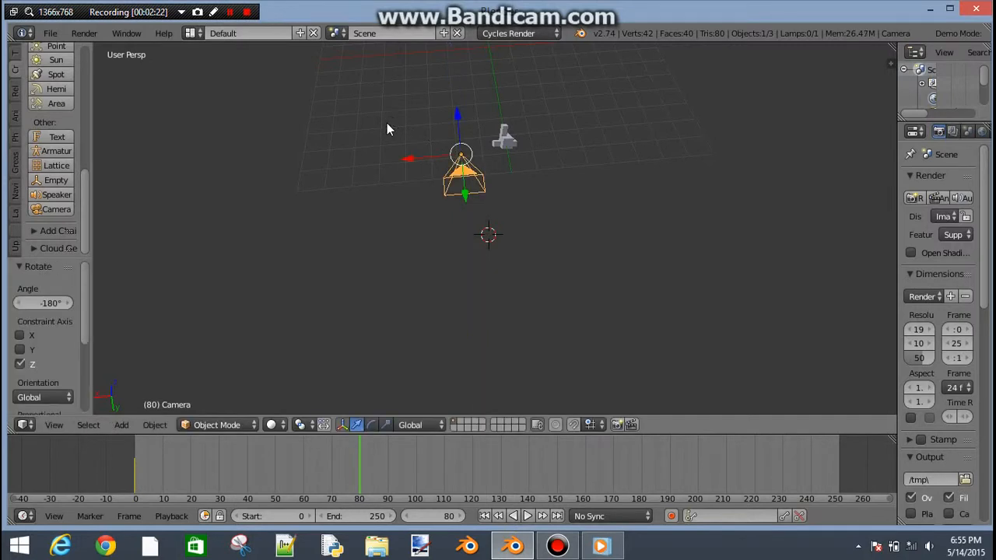
# Shift the camera about -0.93 units along the X axis.
pyautogui.moveTo(429, 117); pyautogui.dragTo(404, 214, button='middle')
pyautogui.moveTo(566, 393); pyautogui.dragTo(584, 299)
# Rotate the camera about -53.8° around the global X axis to tilt it towards the block model.
pyautogui.moveTo(584, 300); pyautogui.dragTo(550, 263, button='middle')
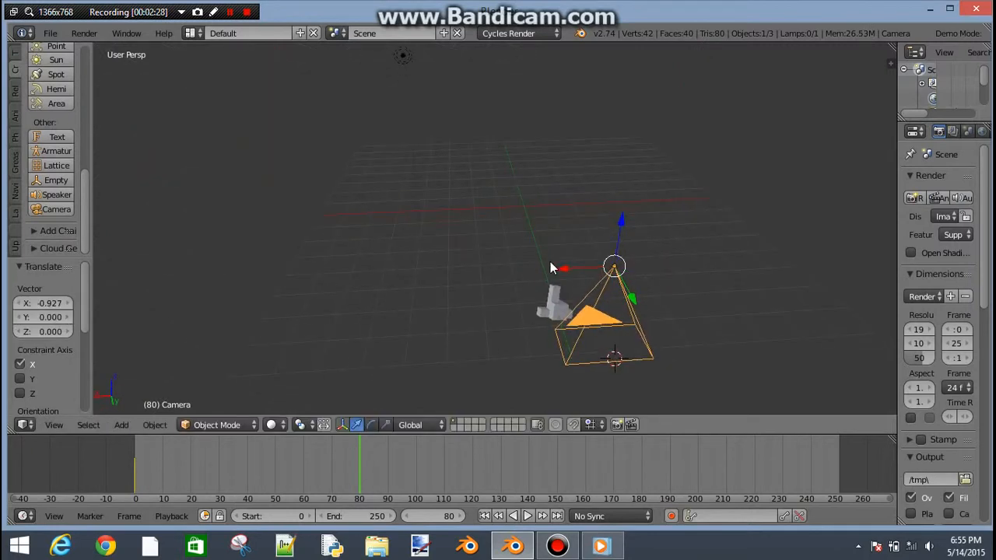
pyautogui.press('r')
pyautogui.press('x')
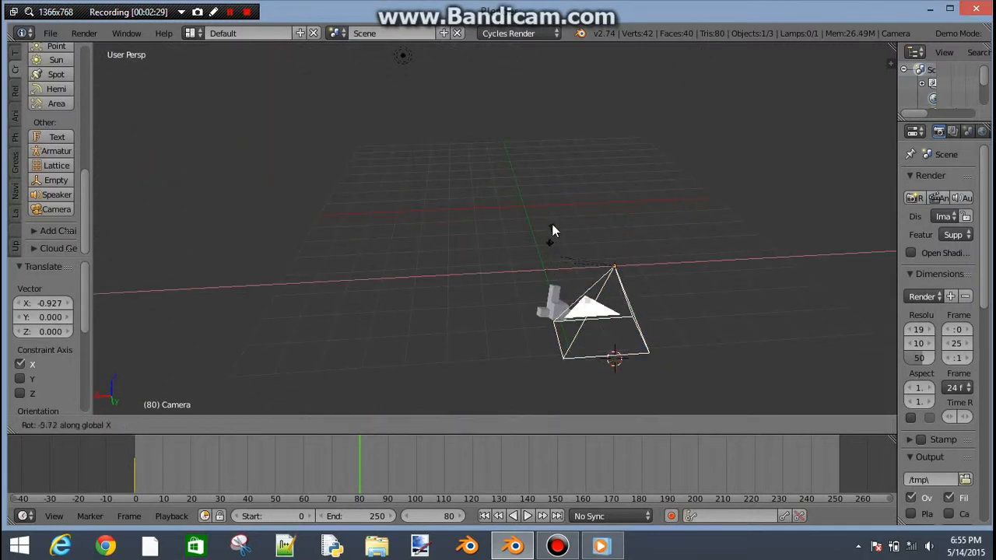
pyautogui.click(550, 168)
# In camera view, centre the block model by moving the camera about -0.94 on X, 0.44 on Y and -0.60 on Z.
pyautogui.press('KP_0')
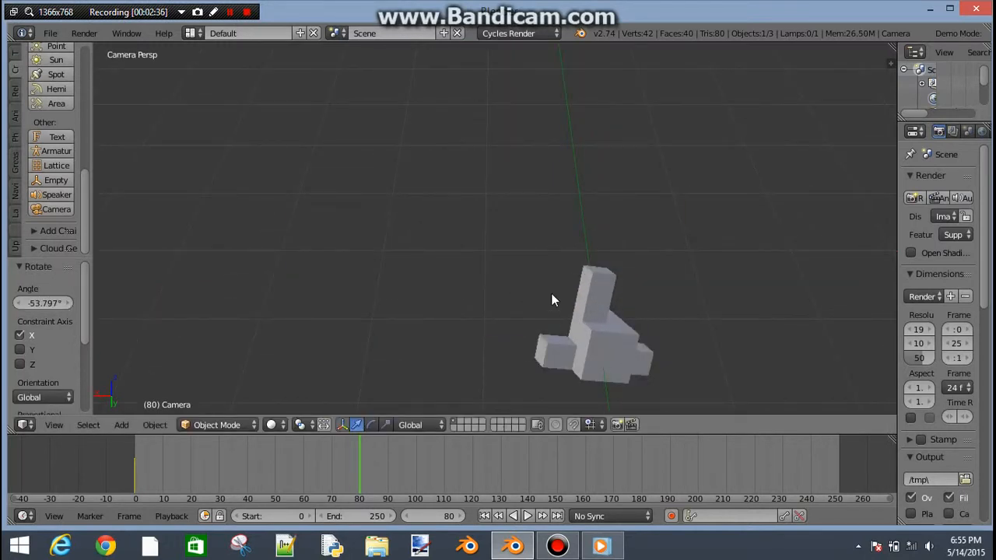
pyautogui.scroll(-3, 551, 300)
pyautogui.scroll(3, 551, 294)
pyautogui.press('g')
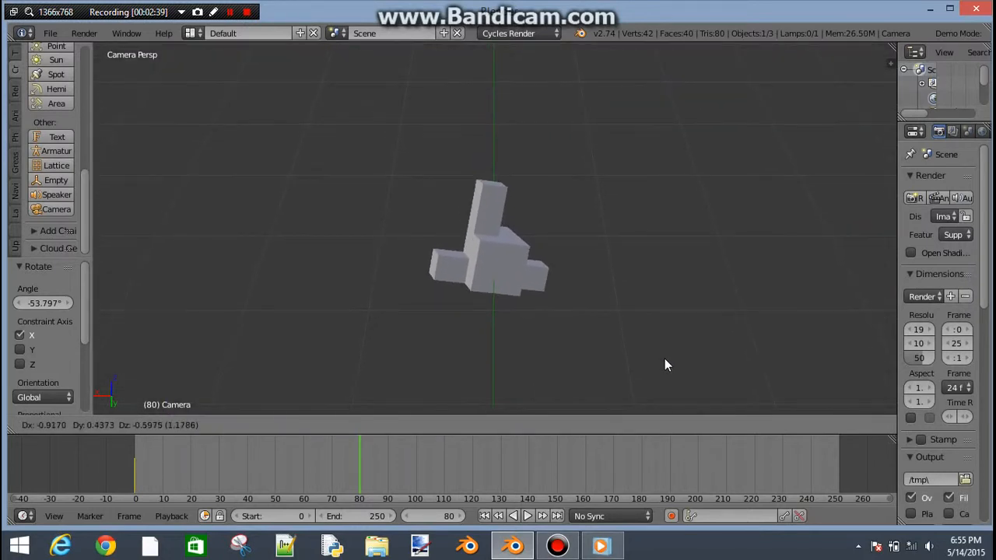
pyautogui.click(665, 359)
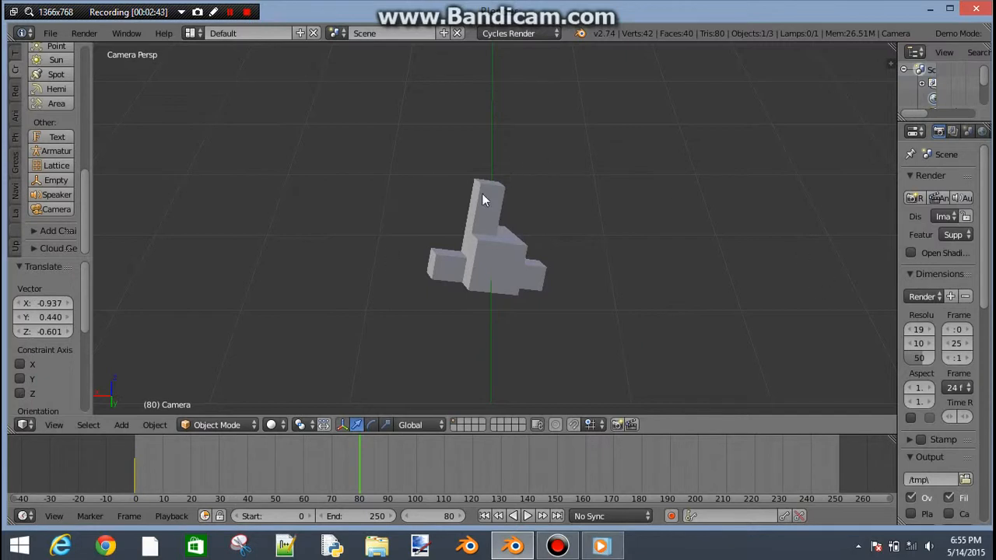
# Insert a LocRotScale keyframe for the camera at frame 80.
pyautogui.press('i')
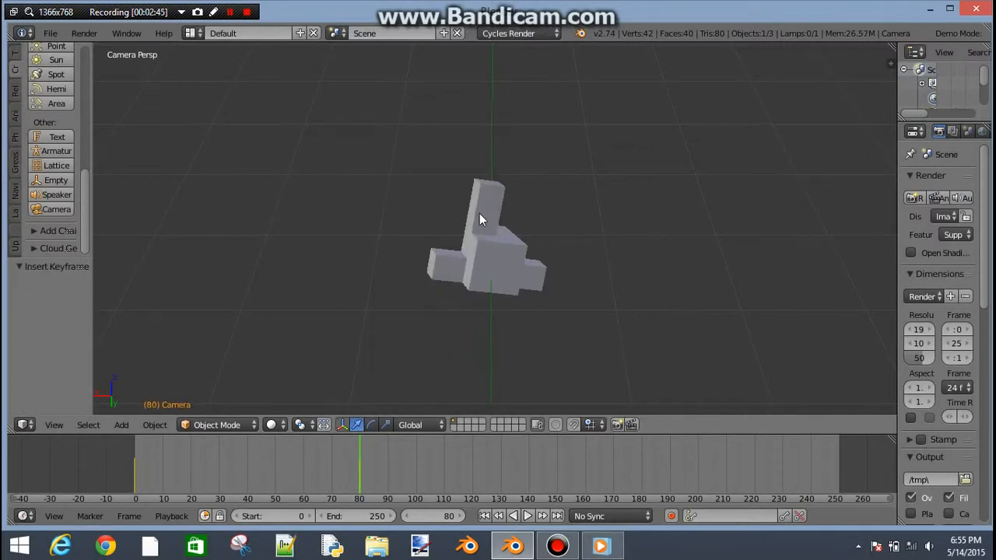
pyautogui.press('i')
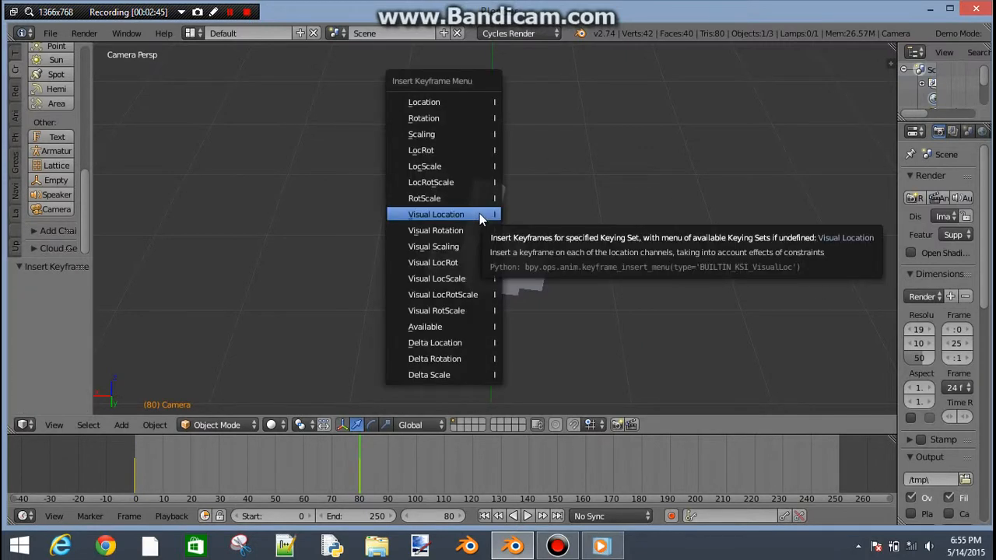
pyautogui.click(478, 179)
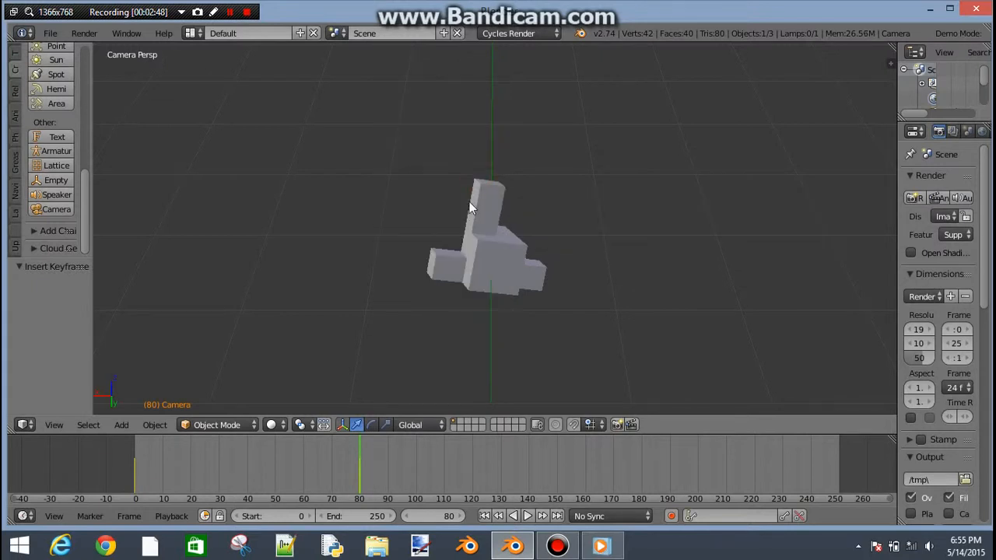
# Play the camera animation from frame 0 to past frame 80 and stop it.
pyautogui.click(134, 471)
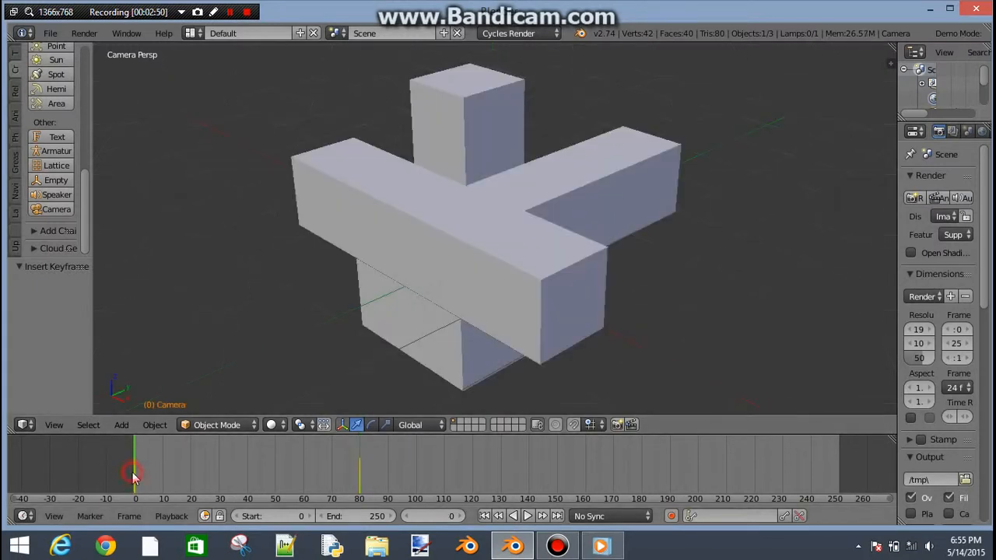
pyautogui.click(528, 518)
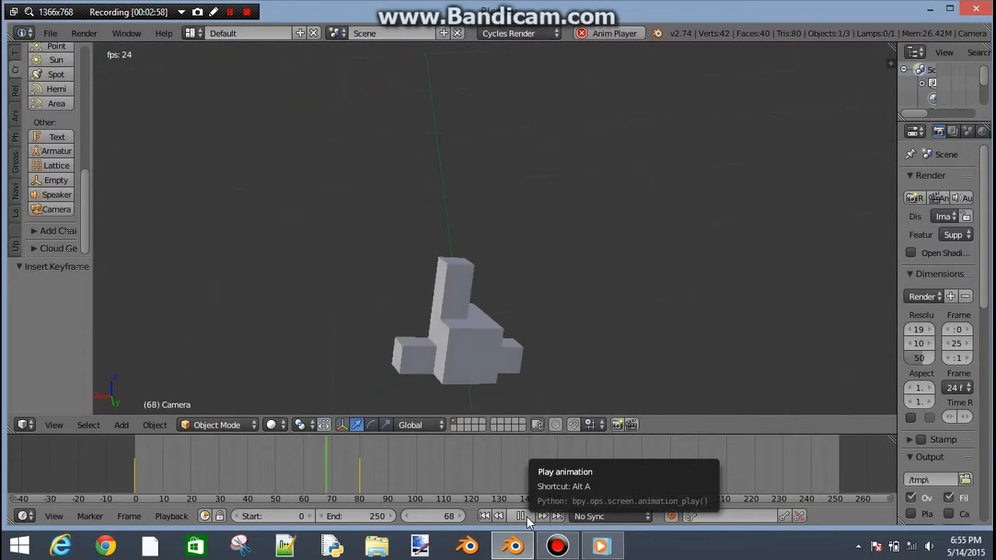
pyautogui.click(521, 518)
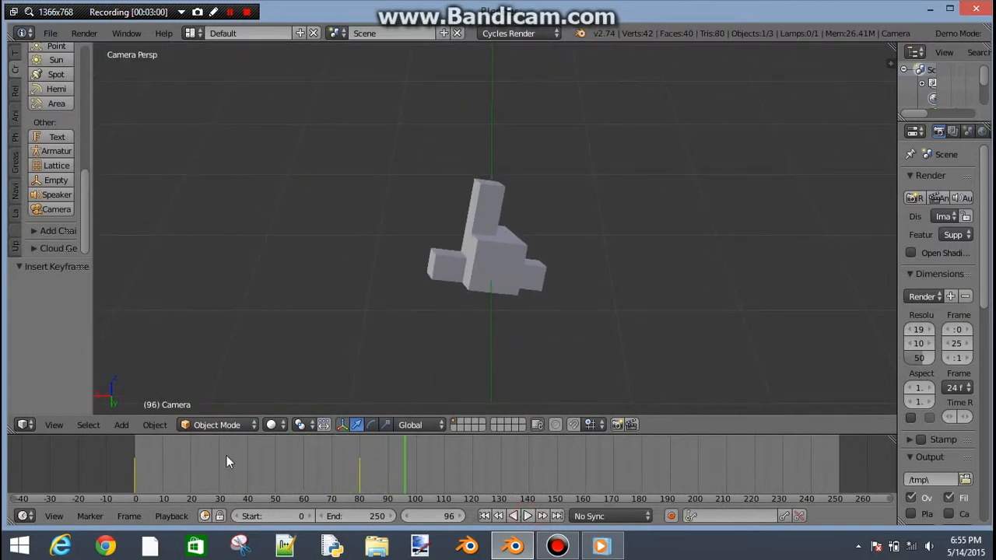
# At frame 20, move the camera about 8.85 units along the global Y axis towards the block model.
pyautogui.click(248, 463)
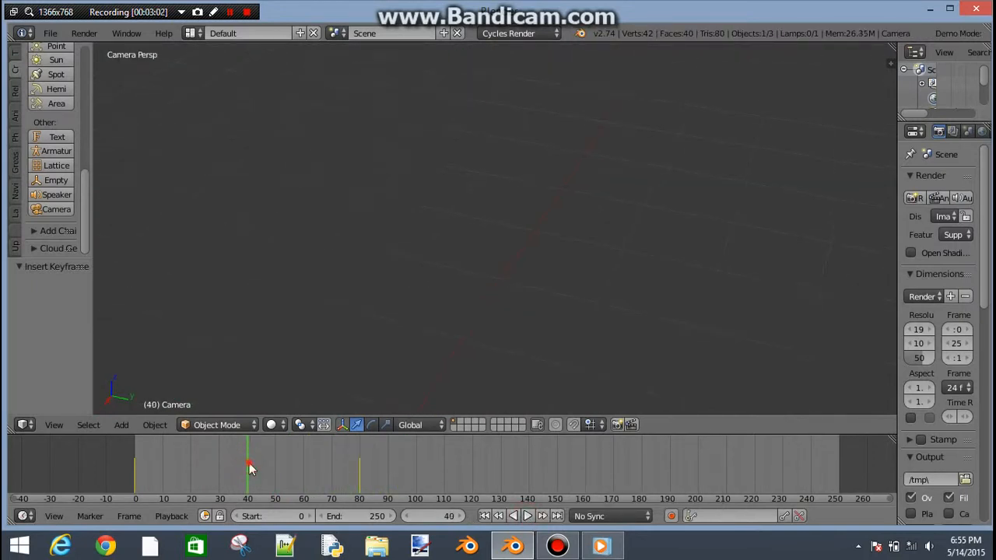
pyautogui.moveTo(248, 463); pyautogui.dragTo(248, 463)
pyautogui.click(191, 467)
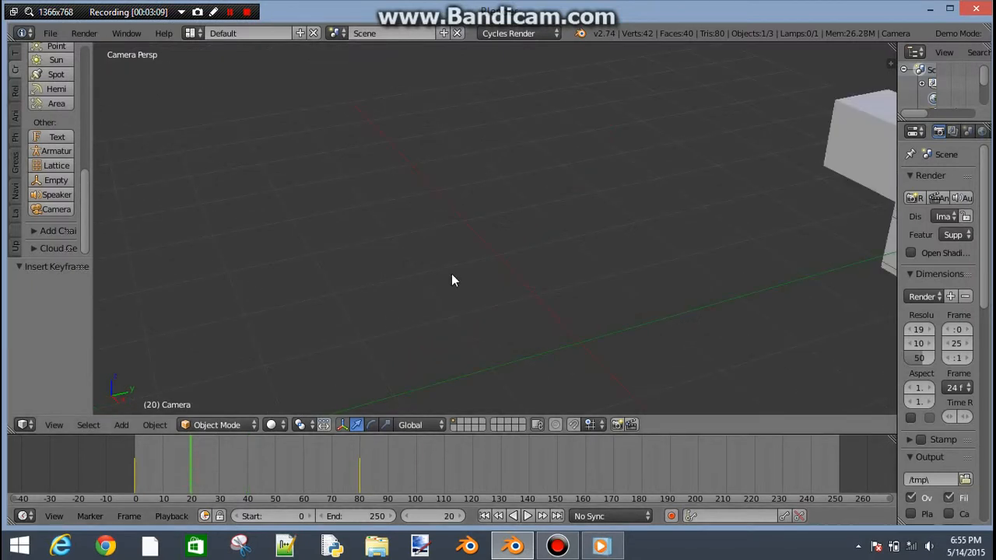
pyautogui.moveTo(449, 275); pyautogui.dragTo(451, 114, button='middle')
pyautogui.moveTo(439, 109); pyautogui.dragTo(519, 202)
# In camera view, rotate the camera about -5.1° around its local X axis.
pyautogui.press('KP_0')
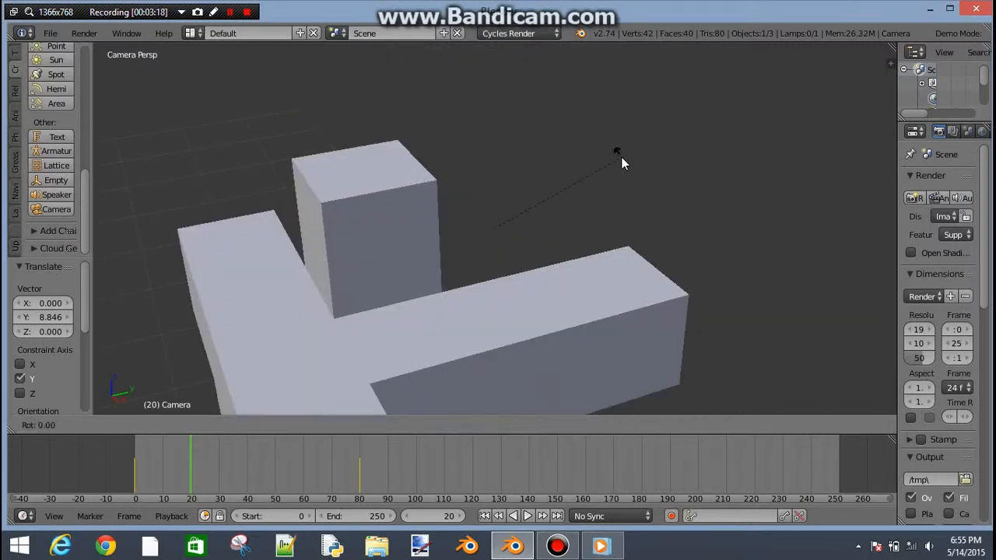
pyautogui.press('r')
pyautogui.press('x')
pyautogui.press('x')
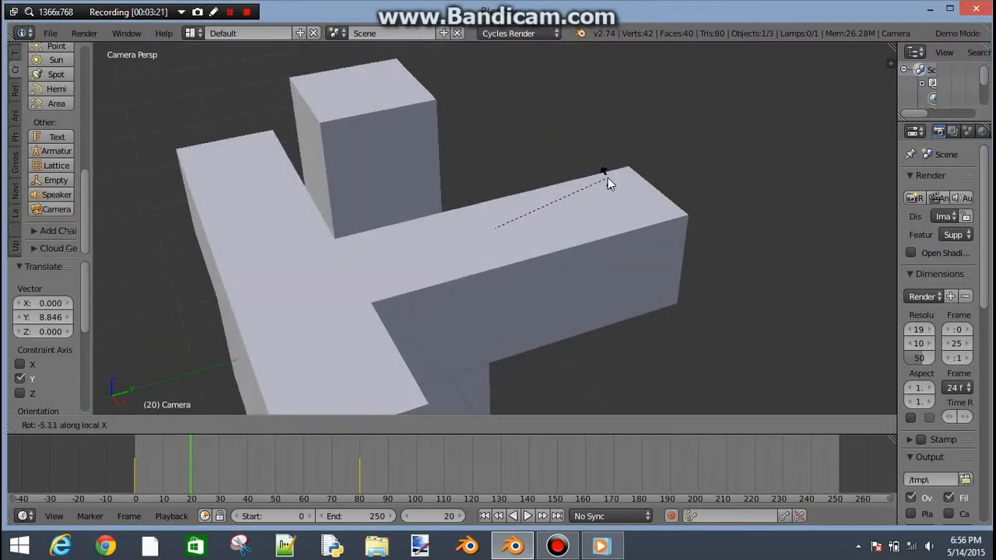
pyautogui.click(607, 179)
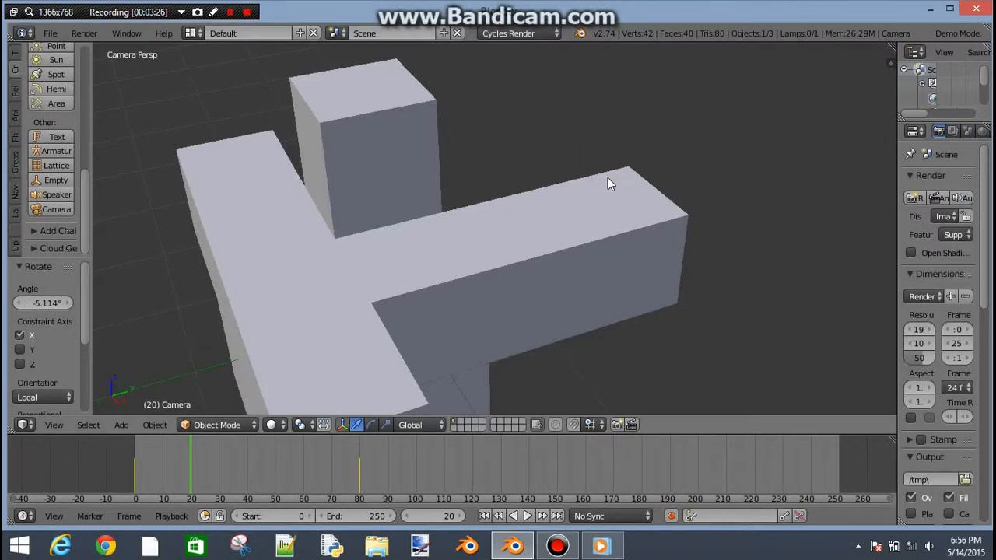
# Leave camera view, switch the transform orientation to Local and examine the camera's axes from several angles.
pyautogui.press('KP_0')
pyautogui.scroll(3, 606, 178)
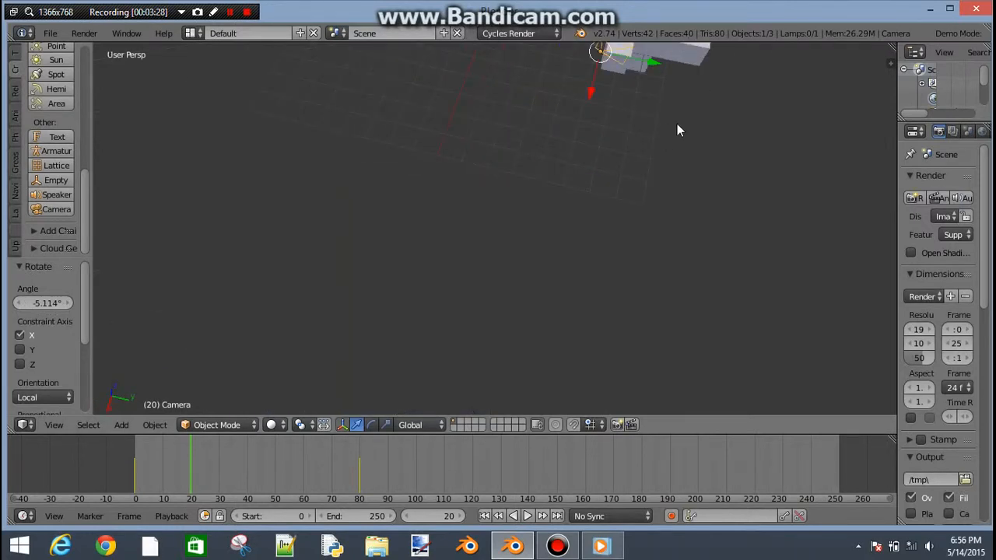
pyautogui.moveTo(678, 129); pyautogui.dragTo(283, 261, button='middle')
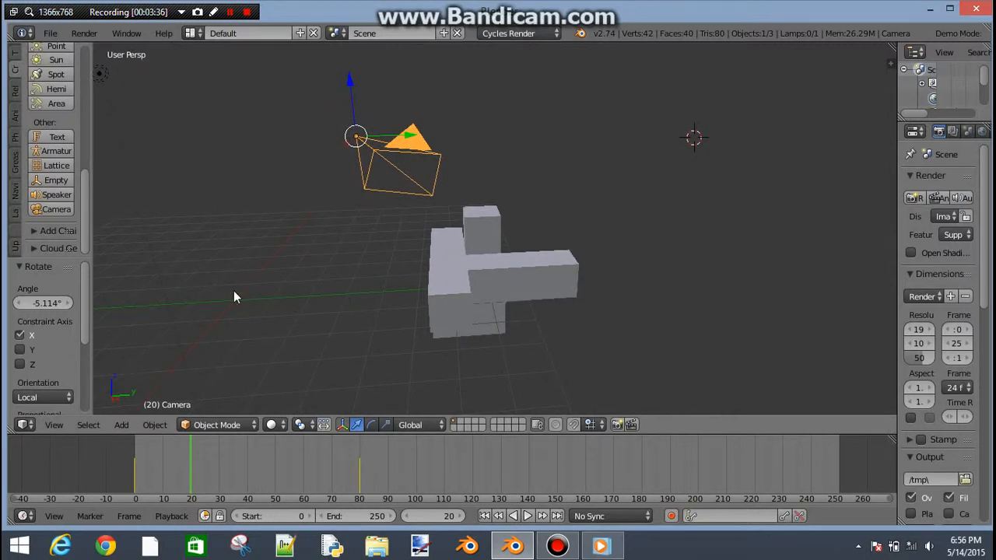
pyautogui.moveTo(233, 293); pyautogui.dragTo(271, 218, button='middle')
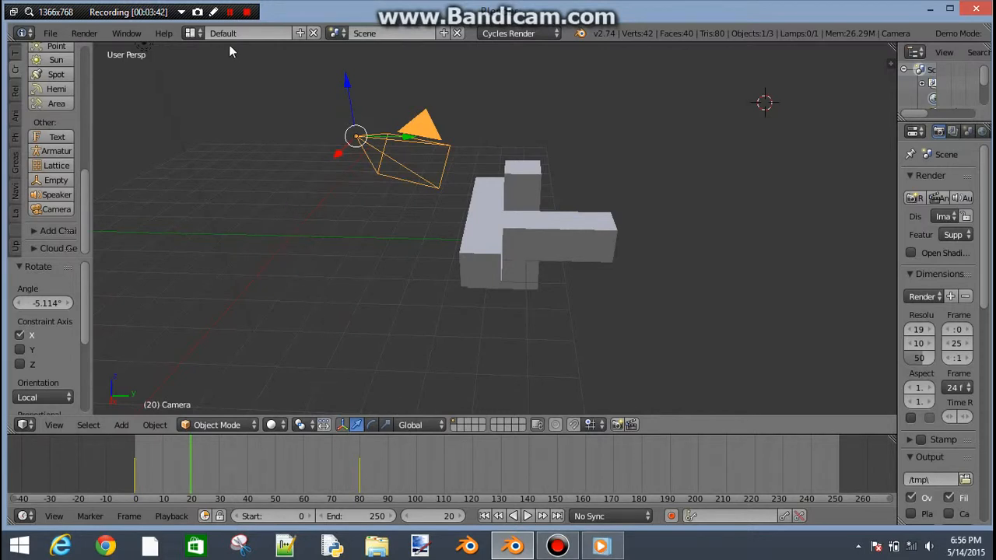
pyautogui.moveTo(337, 191); pyautogui.dragTo(314, 178, button='middle')
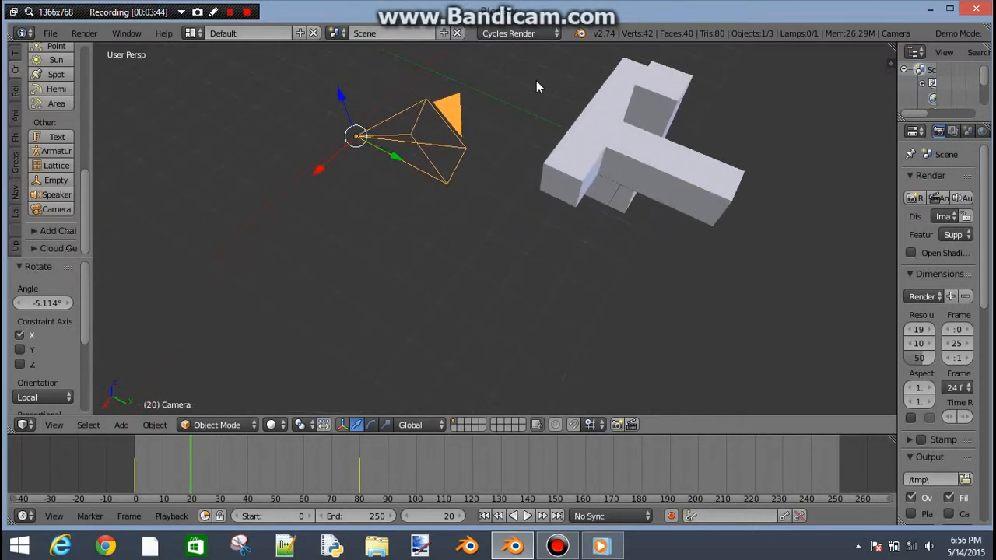
pyautogui.moveTo(342, 230); pyautogui.dragTo(318, 301, button='middle')
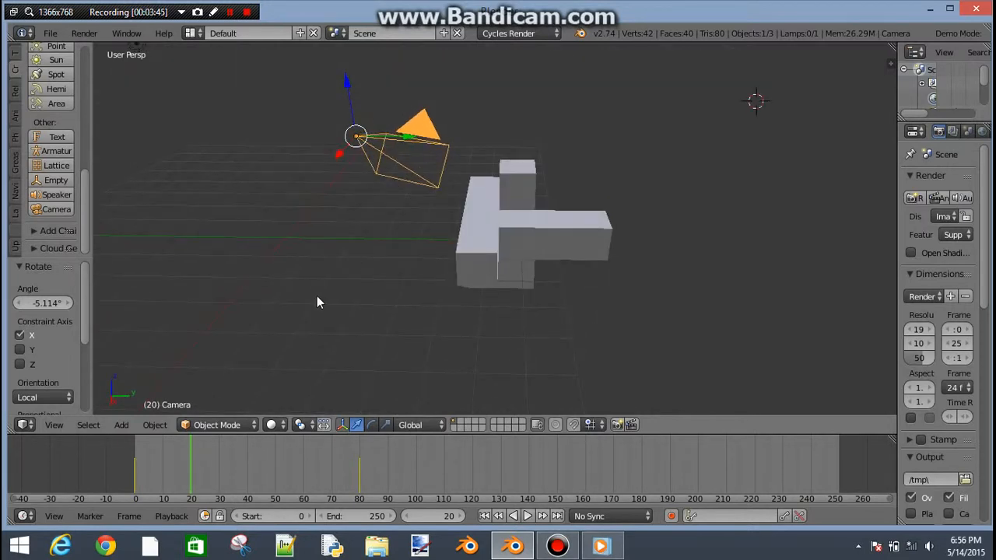
pyautogui.click(424, 428)
pyautogui.click(426, 389)
pyautogui.moveTo(430, 196); pyautogui.dragTo(415, 152, button='middle')
pyautogui.moveTo(375, 116); pyautogui.dragTo(342, 149, button='middle')
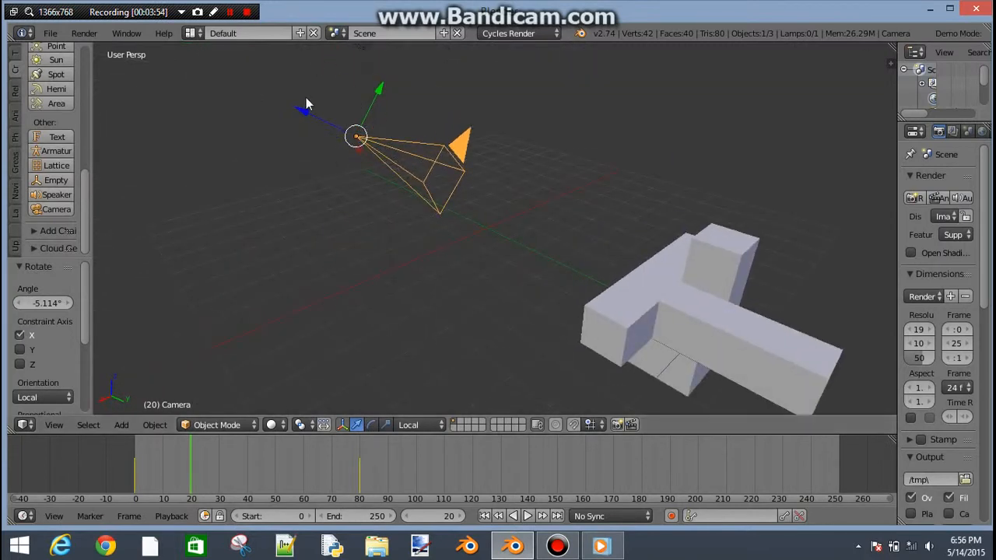
pyautogui.moveTo(332, 154); pyautogui.dragTo(420, 256, button='middle')
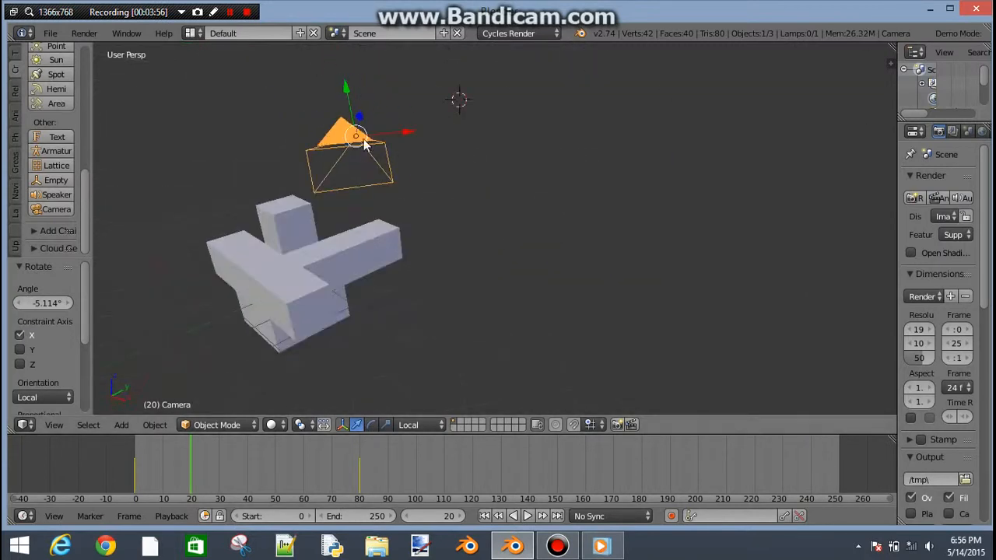
# Switch the transform orientation back to Global.
pyautogui.click(424, 425)
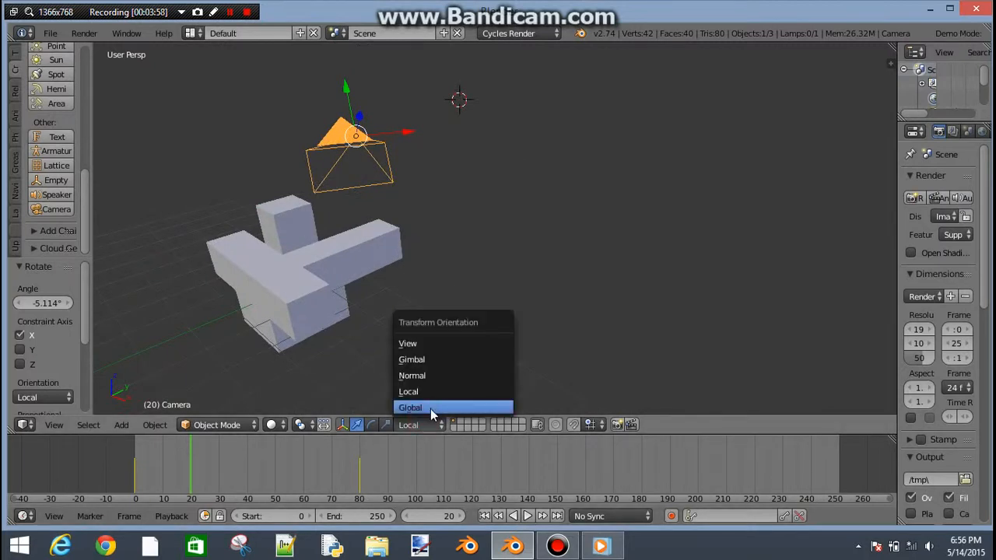
pyautogui.moveTo(511, 105); pyautogui.dragTo(445, 372, button='middle')
pyautogui.click(412, 425)
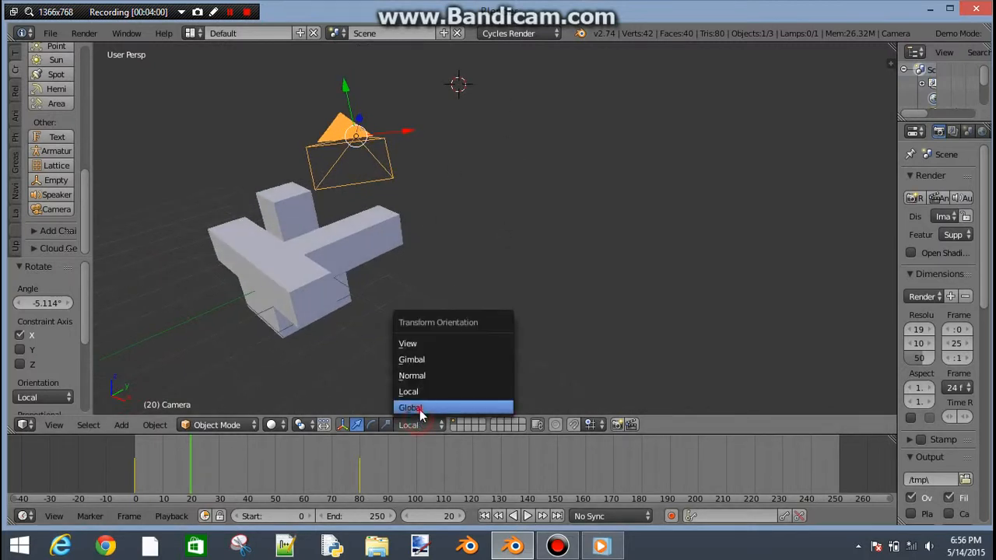
pyautogui.click(419, 409)
# Check how the camera frames the block model at frame 20 from both camera view and perspective view.
pyautogui.moveTo(519, 168); pyautogui.dragTo(482, 188, button='middle')
pyautogui.press('KP_Decimal')
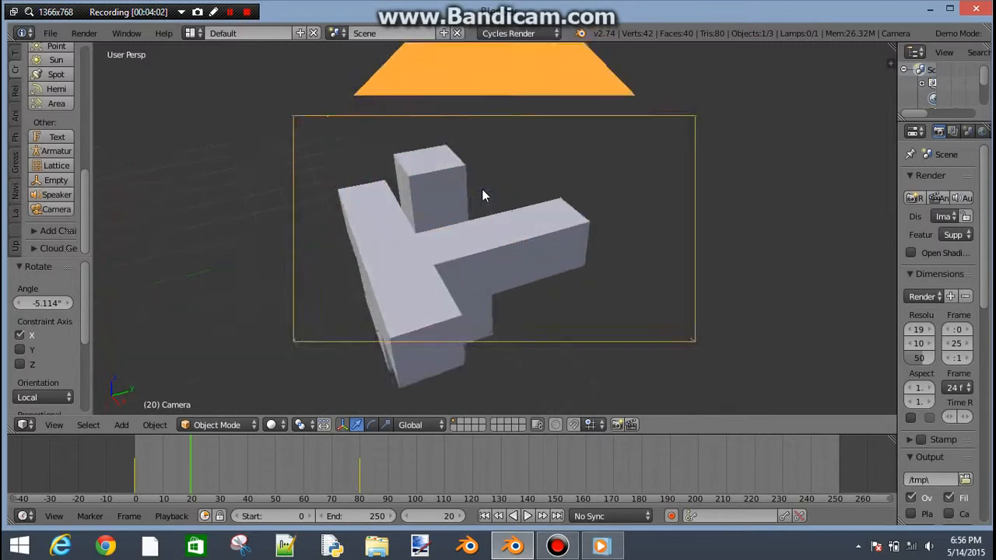
pyautogui.press('KP_0')
pyautogui.press('g')
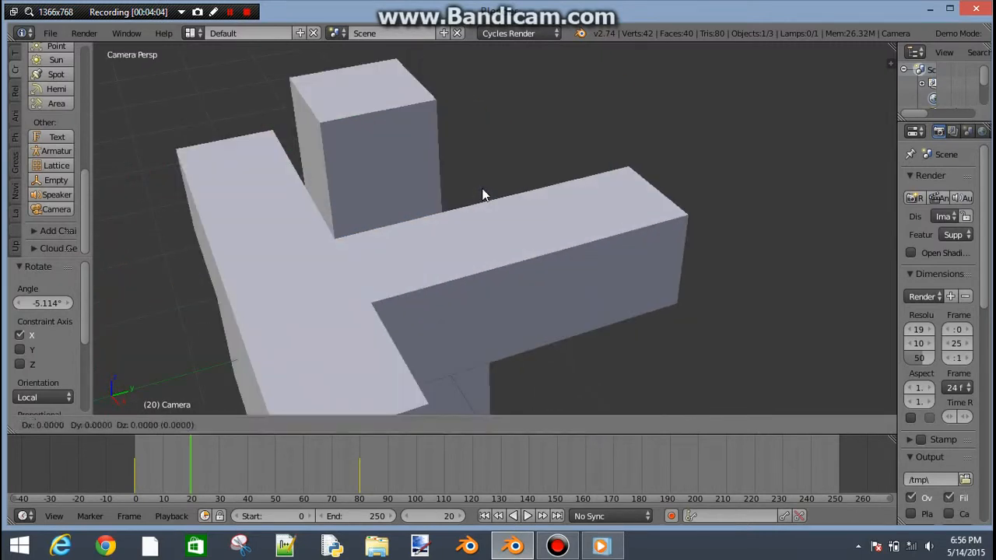
pyautogui.press('Escape')
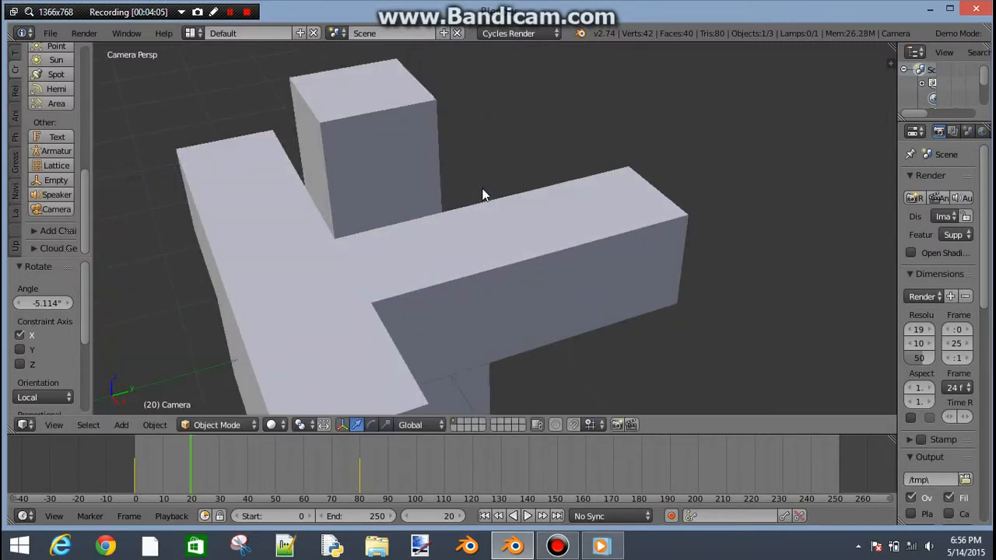
pyautogui.scroll(-5, 481, 195)
pyautogui.scroll(5, 482, 195)
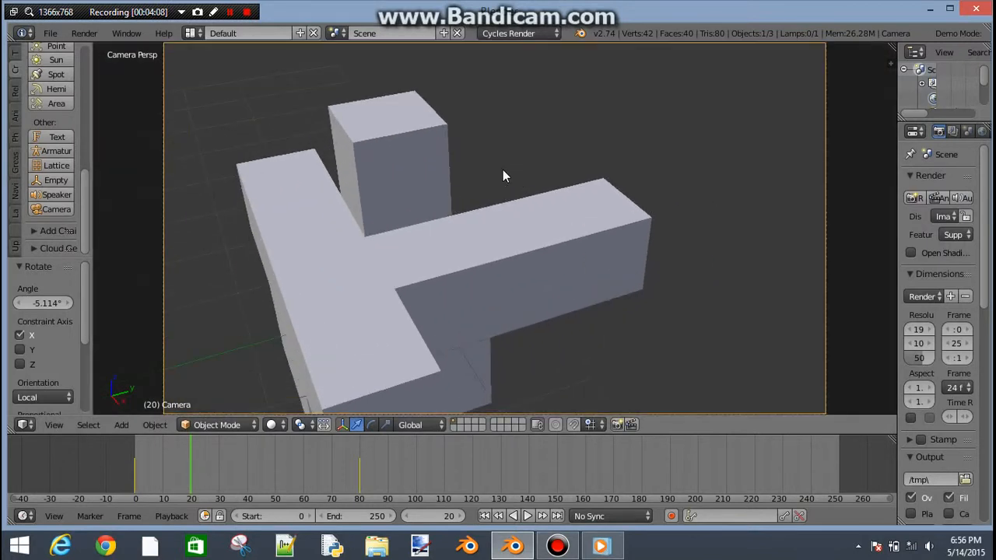
pyautogui.scroll(1, 539, 136)
pyautogui.middleClick(540, 137)
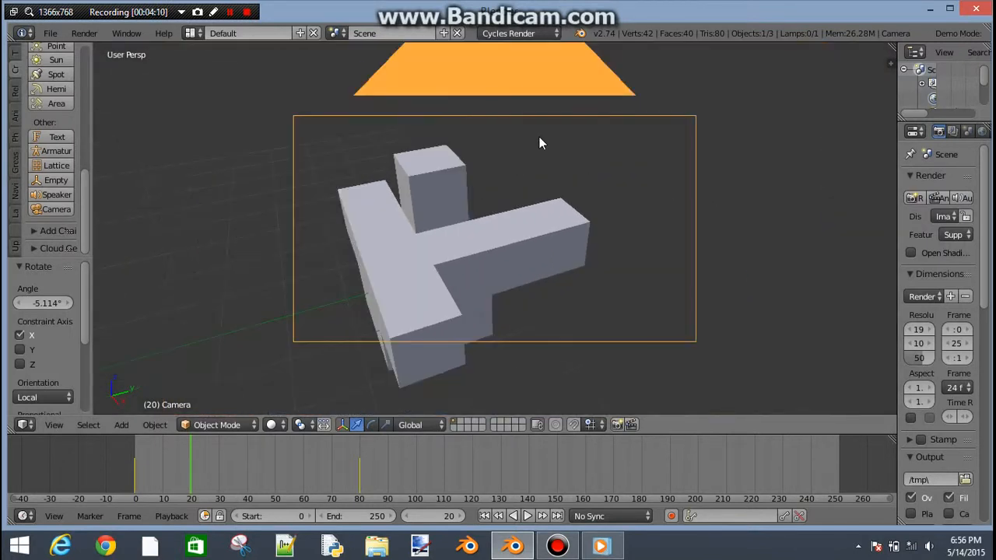
pyautogui.moveTo(538, 136)
pyautogui.mouseDown(button='middle')
pyautogui.moveTo(540, 174)
pyautogui.moveTo(542, 153)
pyautogui.mouseUp(button='middle')
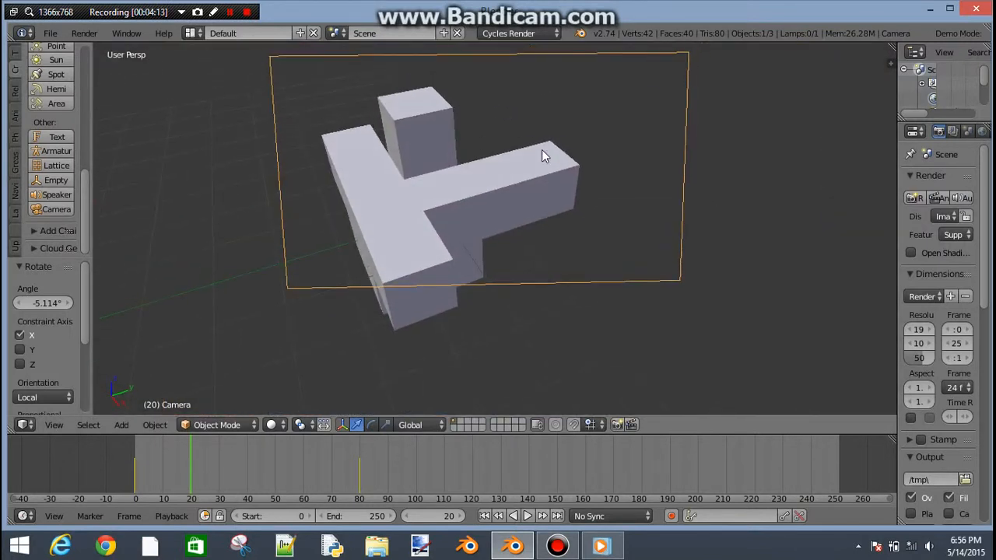
pyautogui.press('KP_0')
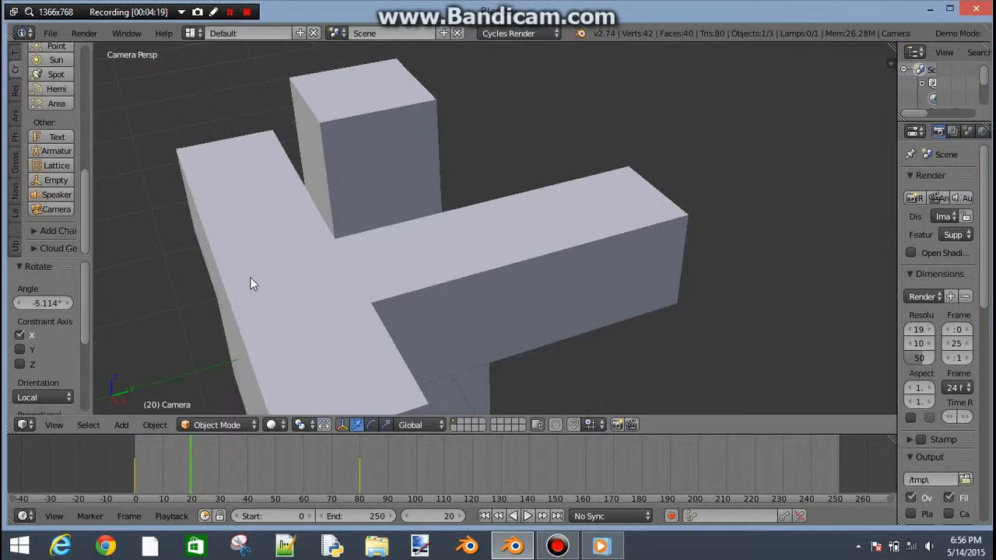
pyautogui.press('g')
pyautogui.press('Escape')
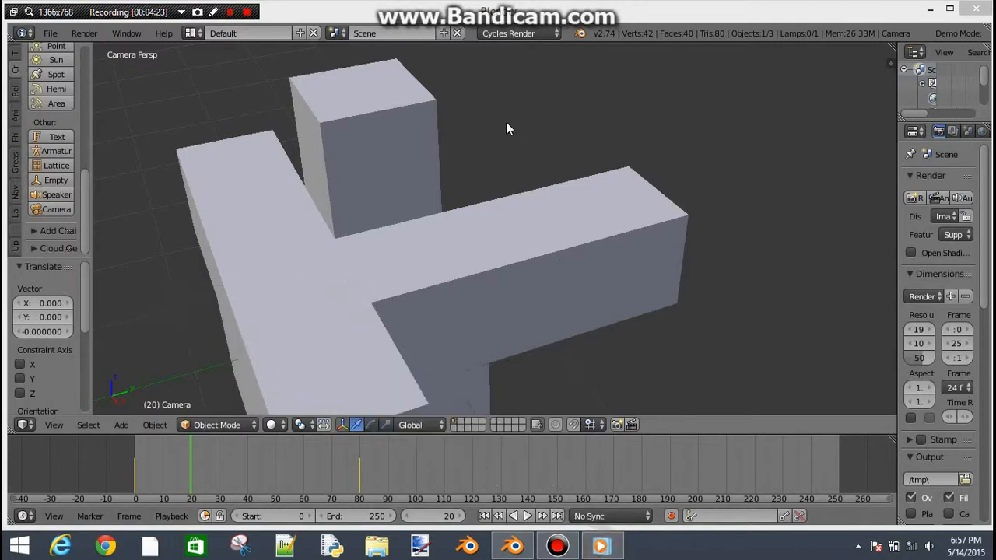
pyautogui.click(603, 124)
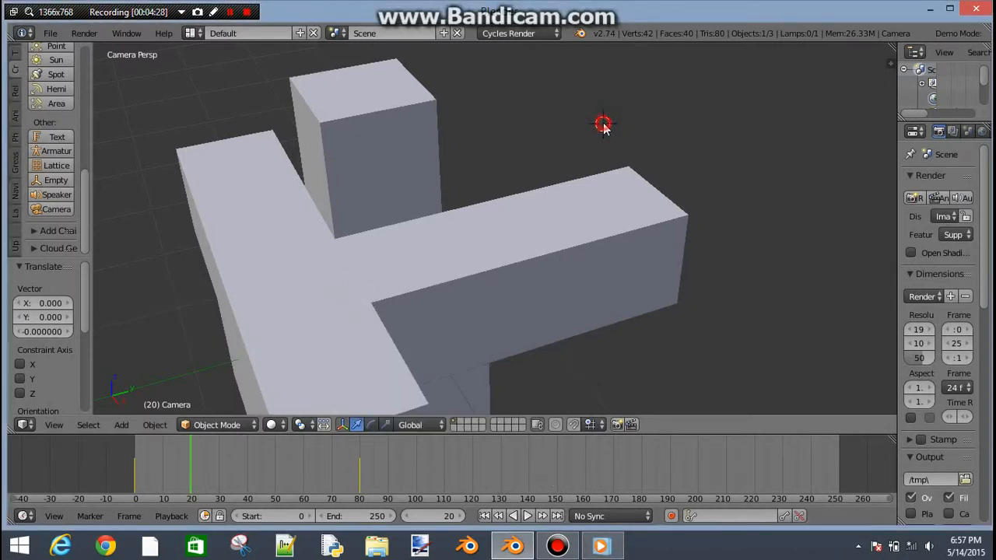
pyautogui.press('KP_0')
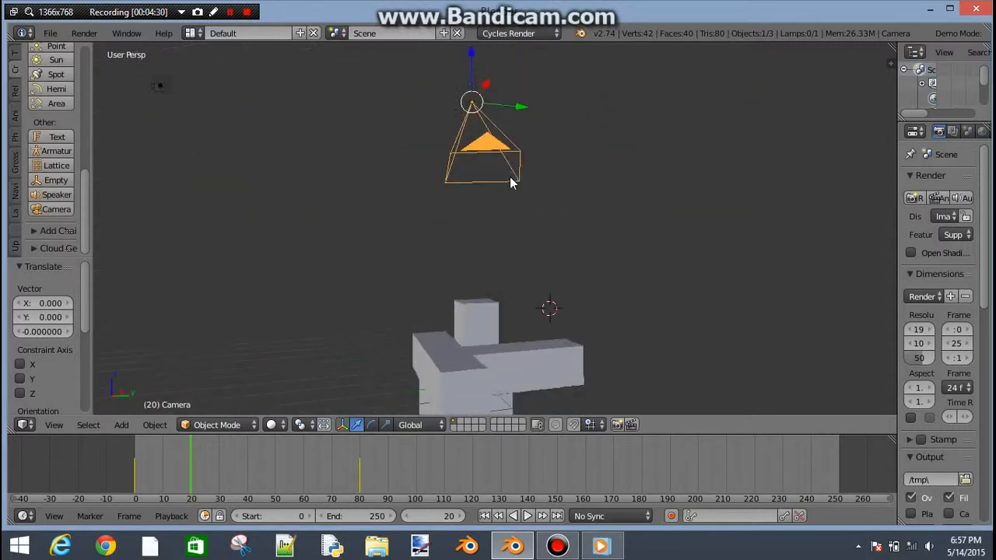
# In camera view, move the camera back along its local Z axis by a vector of about 2.79, -1.28, 1.99.
pyautogui.press('KP_0')
pyautogui.press('g')
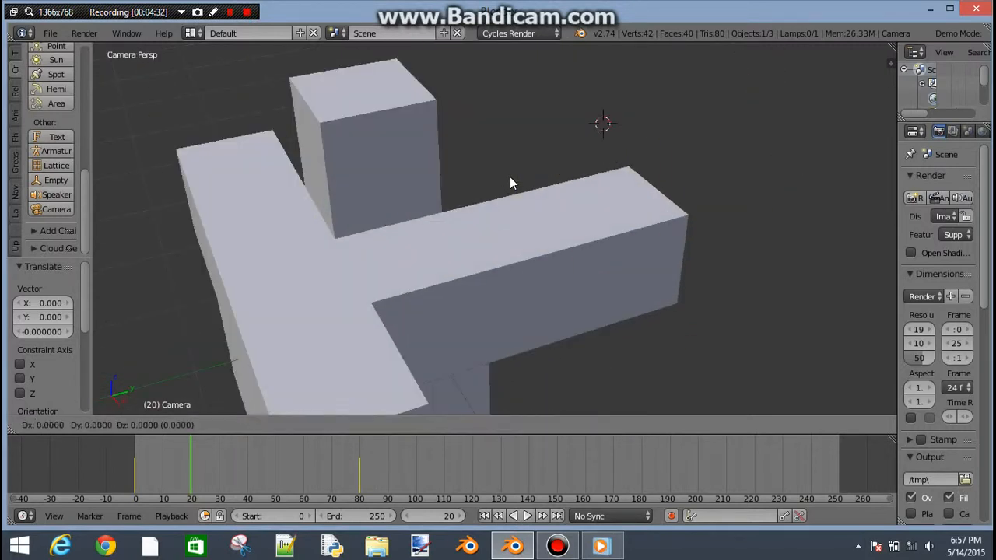
pyautogui.press('z')
pyautogui.press('z')
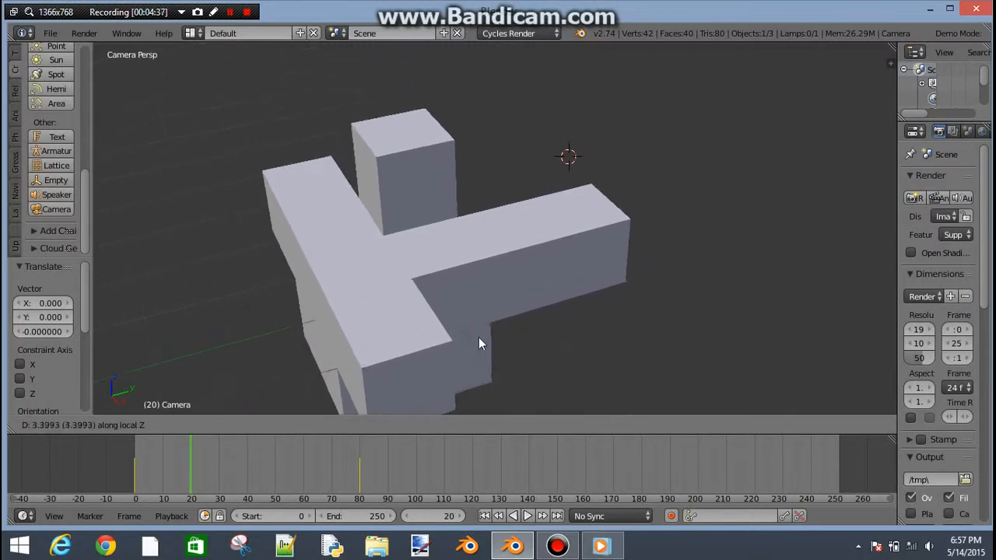
pyautogui.click(478, 319)
# Rotate the camera about 7.07° around the global Z axis and about -1.59° around its local X axis.
pyautogui.press('r')
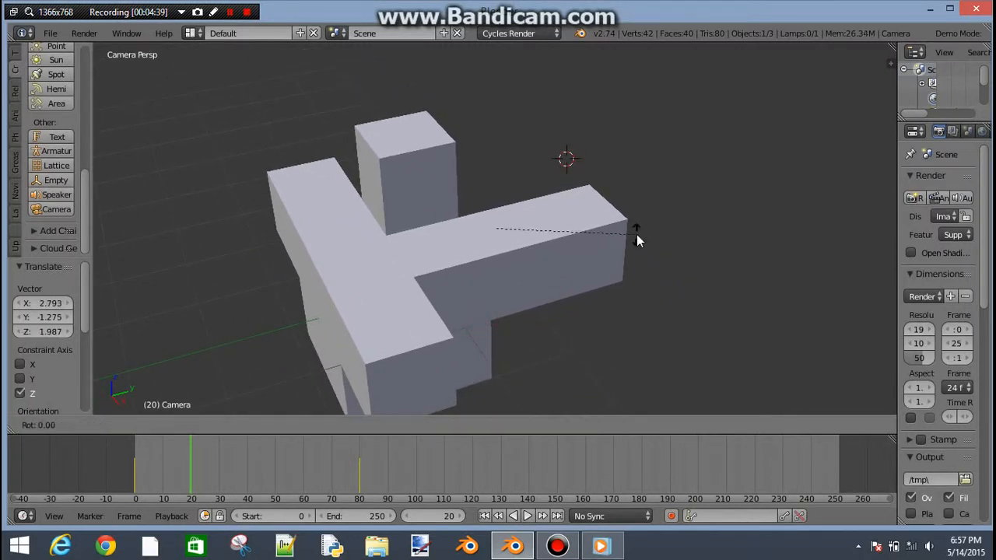
pyautogui.press('z')
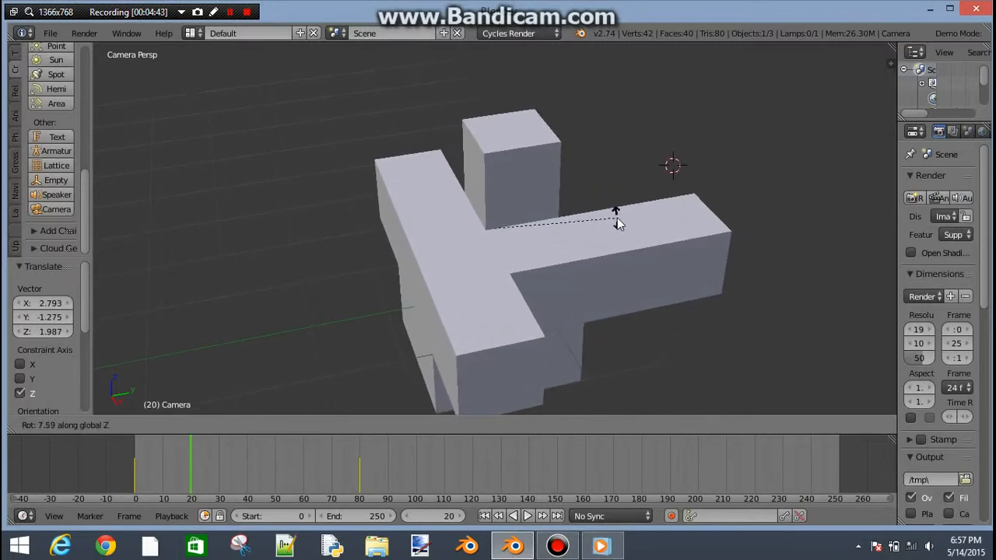
pyautogui.click(622, 220)
pyautogui.press('r')
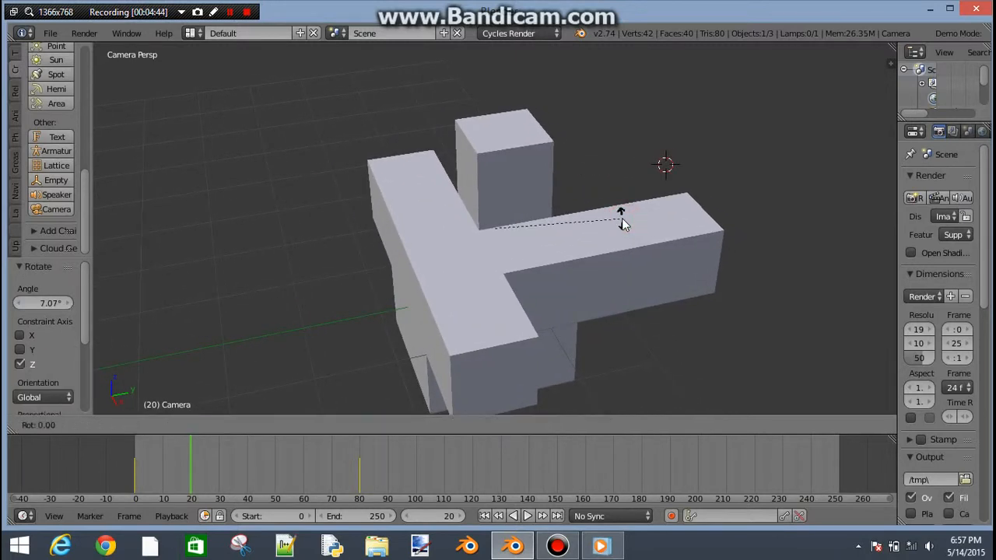
pyautogui.press('x')
pyautogui.press('x')
pyautogui.click(620, 223)
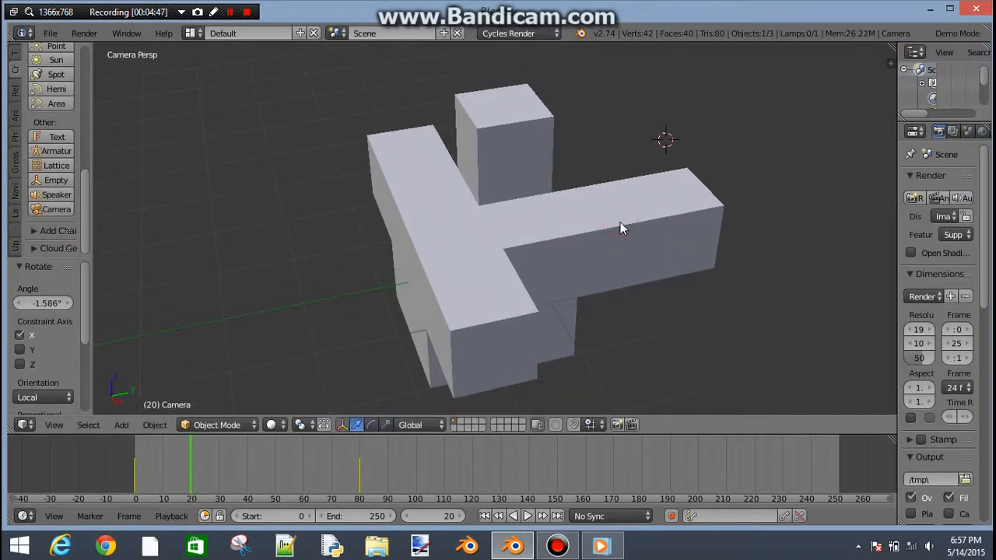
# Insert a LocRotScale keyframe for the camera at frame 20 and play the animation from frame 0.
pyautogui.press('i')
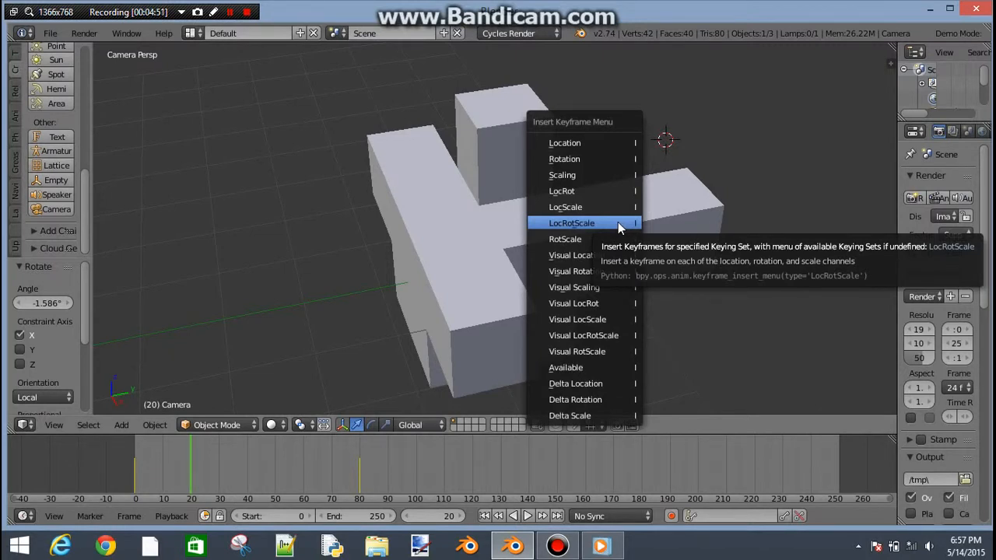
pyautogui.click(580, 223)
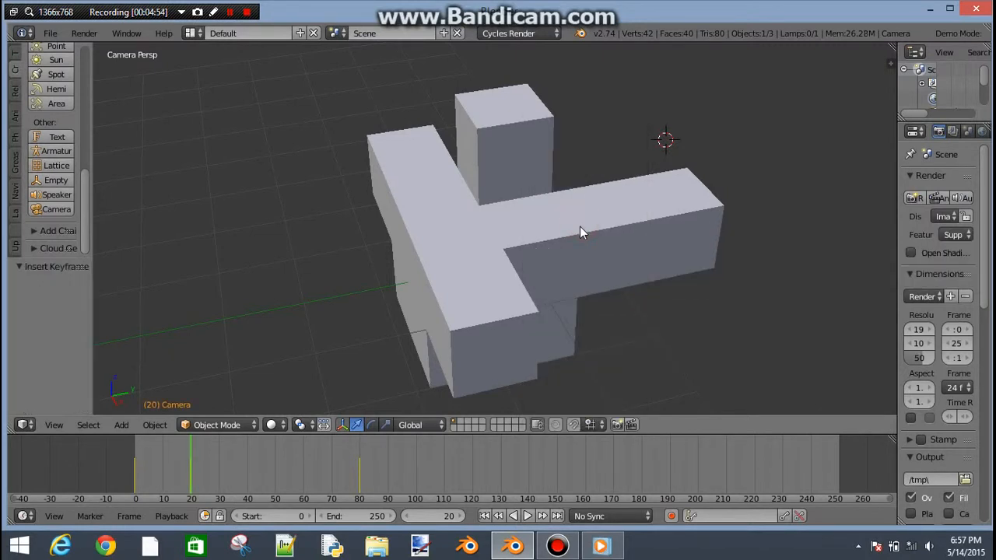
pyautogui.click(133, 447)
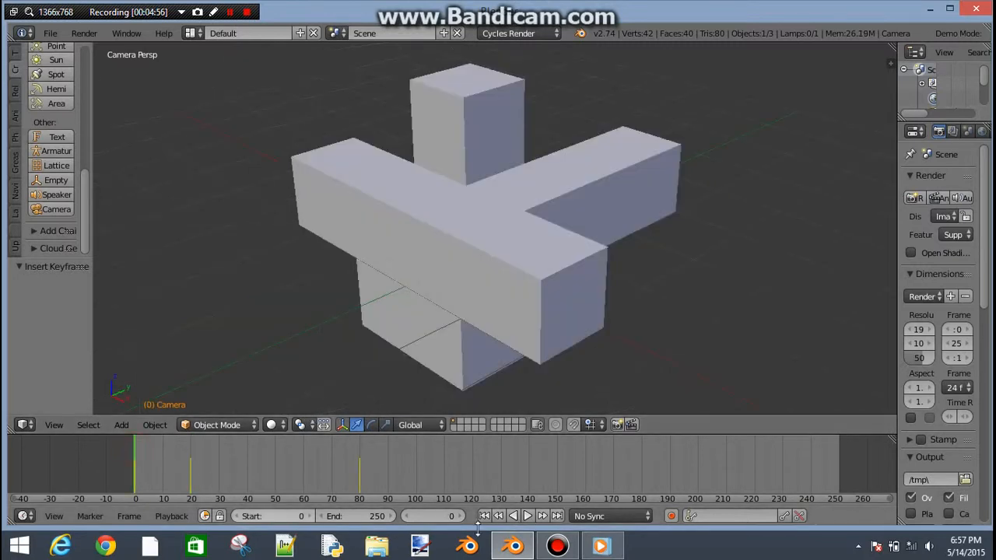
pyautogui.click(527, 516)
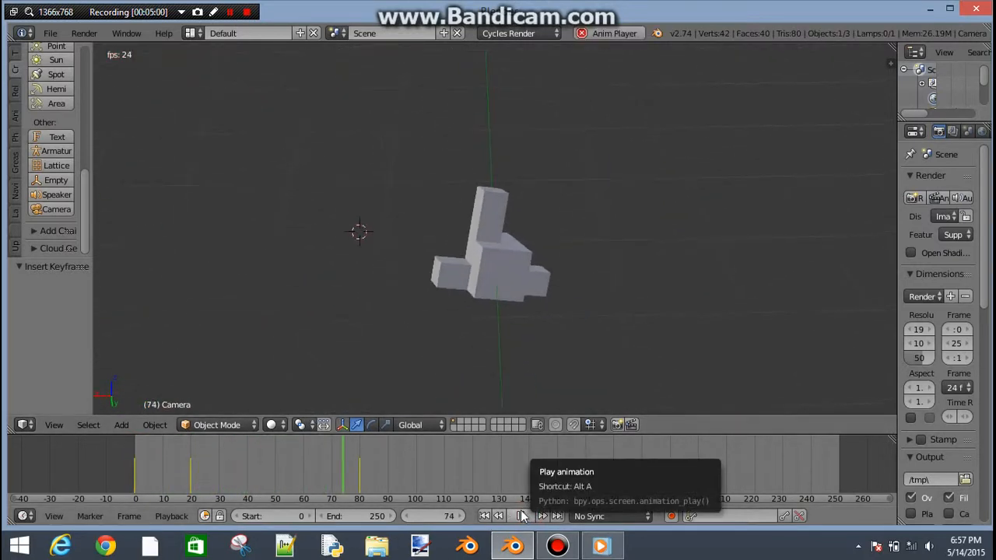
pyautogui.click(528, 515)
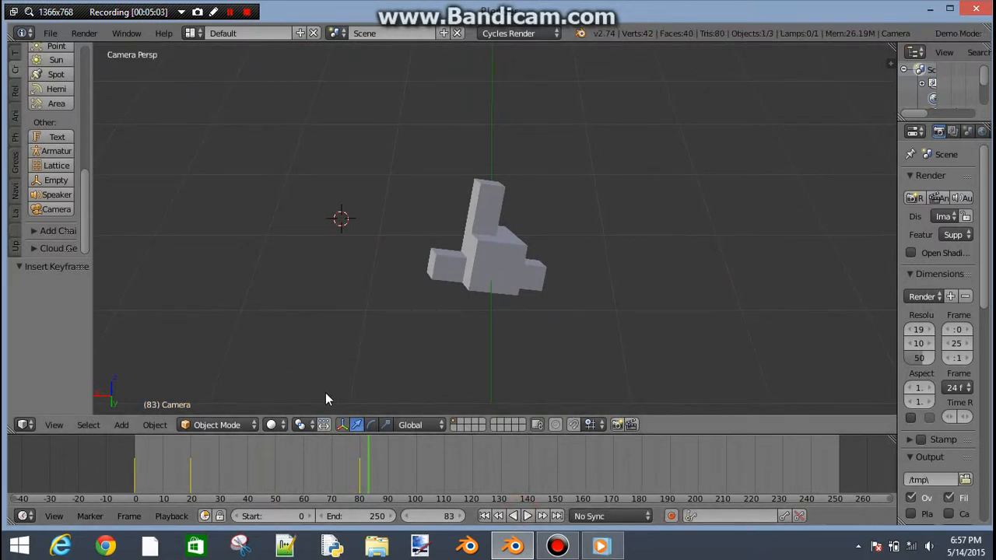
# Inspect the camera's end pose relative to the block model in camera view and perspective view.
pyautogui.press('KP_0')
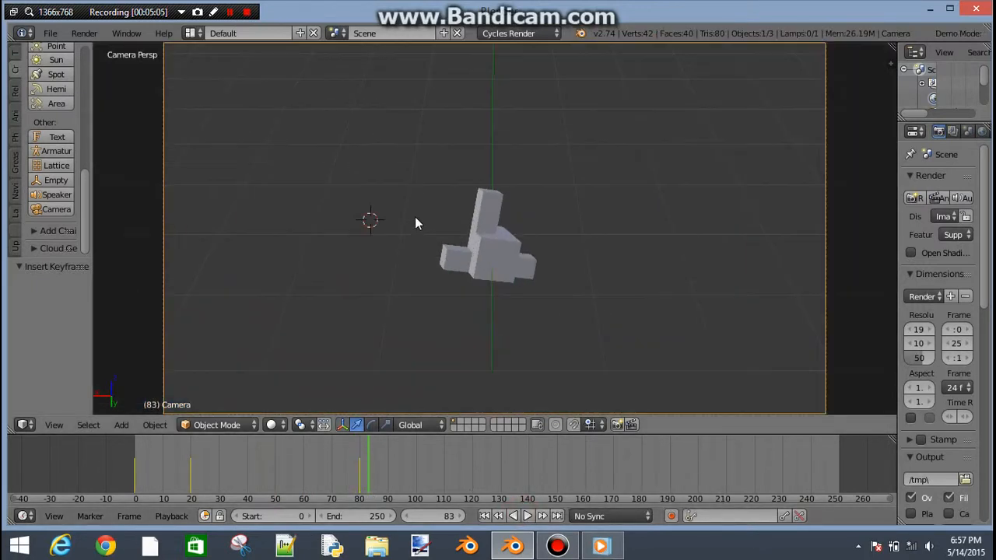
pyautogui.scroll(2, 415, 218)
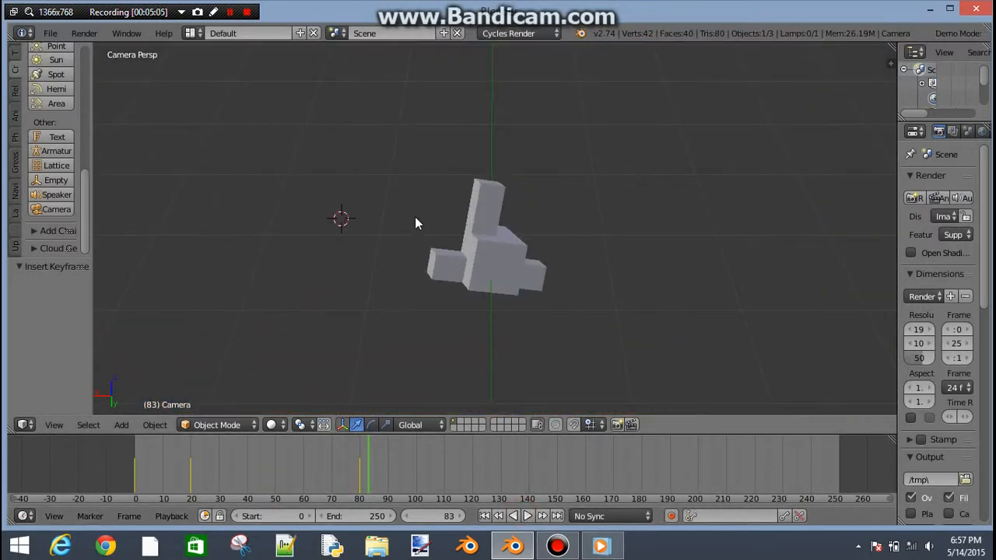
pyautogui.press('KP_0')
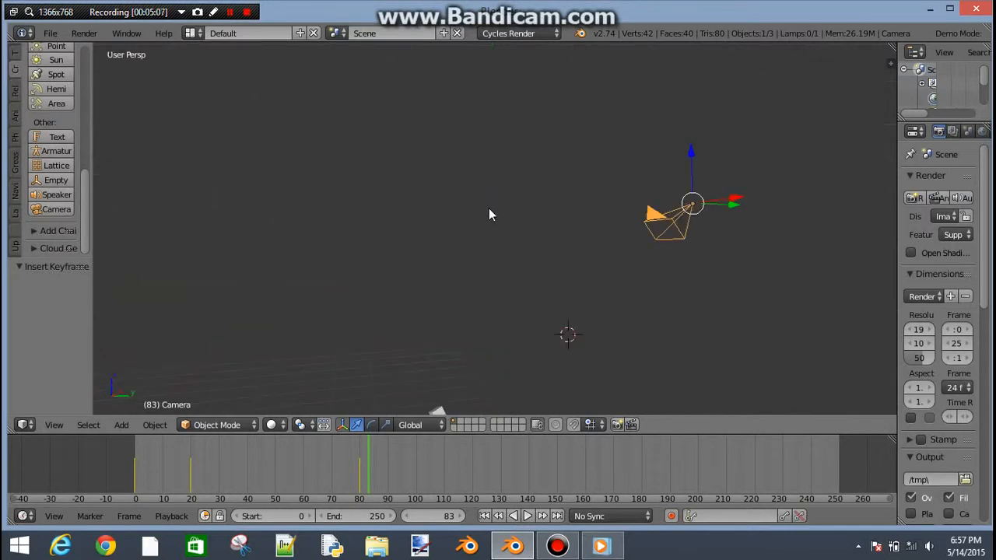
pyautogui.moveTo(506, 280); pyautogui.dragTo(520, 309, button='middle')
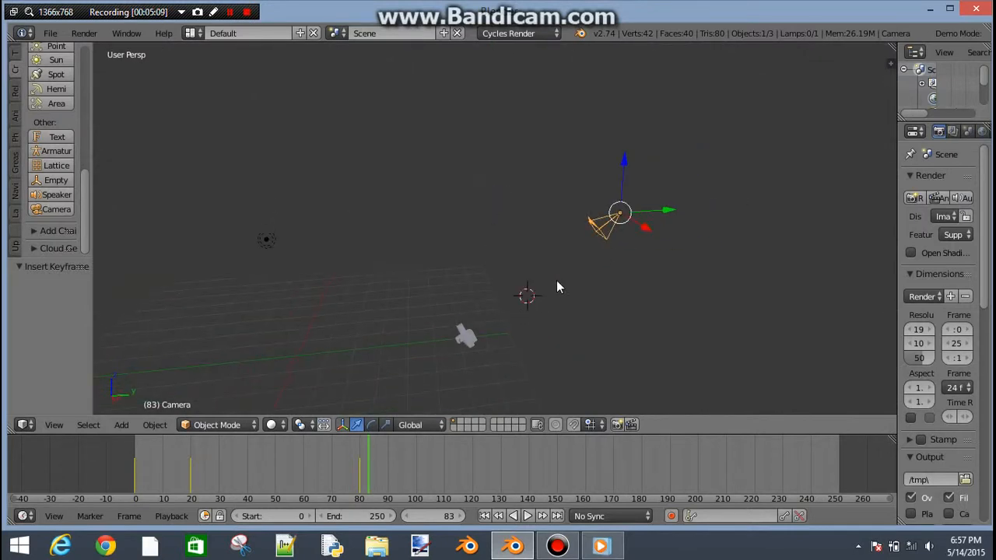
pyautogui.moveTo(556, 280); pyautogui.dragTo(649, 273, button='middle')
pyautogui.moveTo(494, 317); pyautogui.dragTo(492, 327, button='middle')
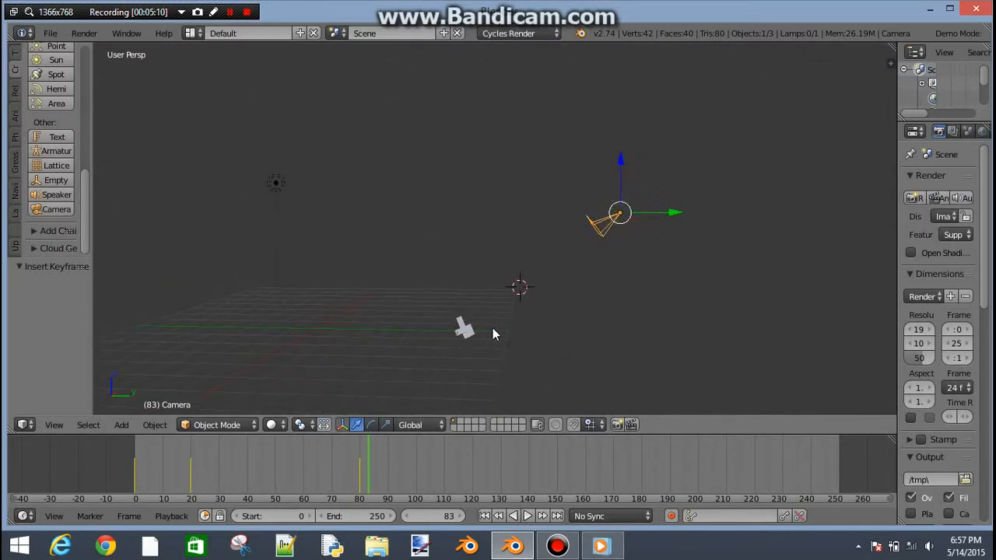
# Go to frame 80 and switch to the Animation screen layout.
pyautogui.click(359, 478)
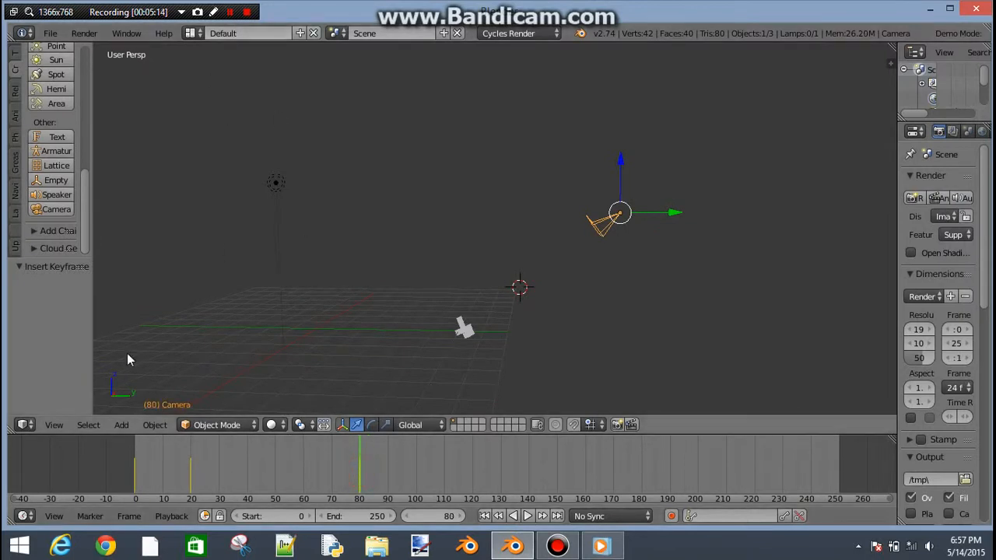
pyautogui.click(190, 33)
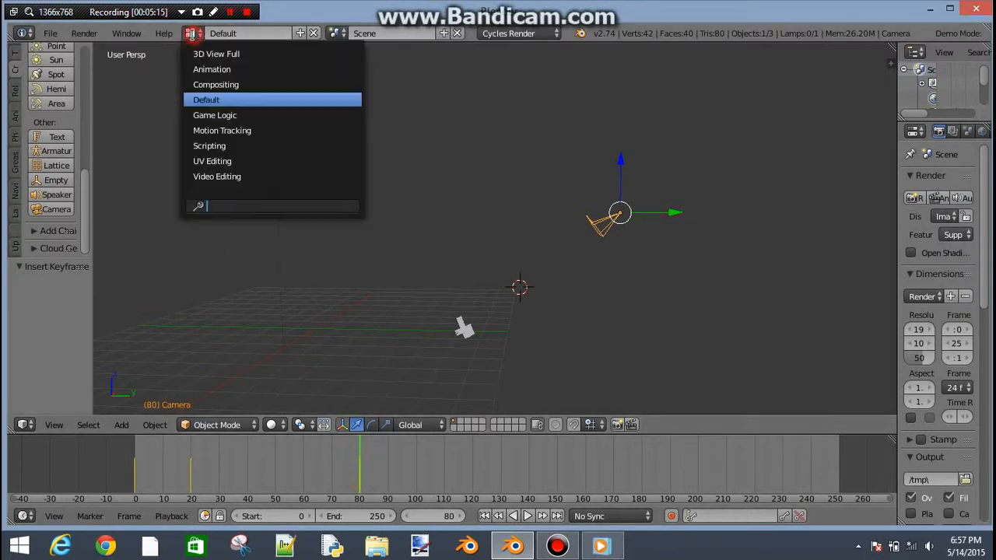
pyautogui.click(263, 72)
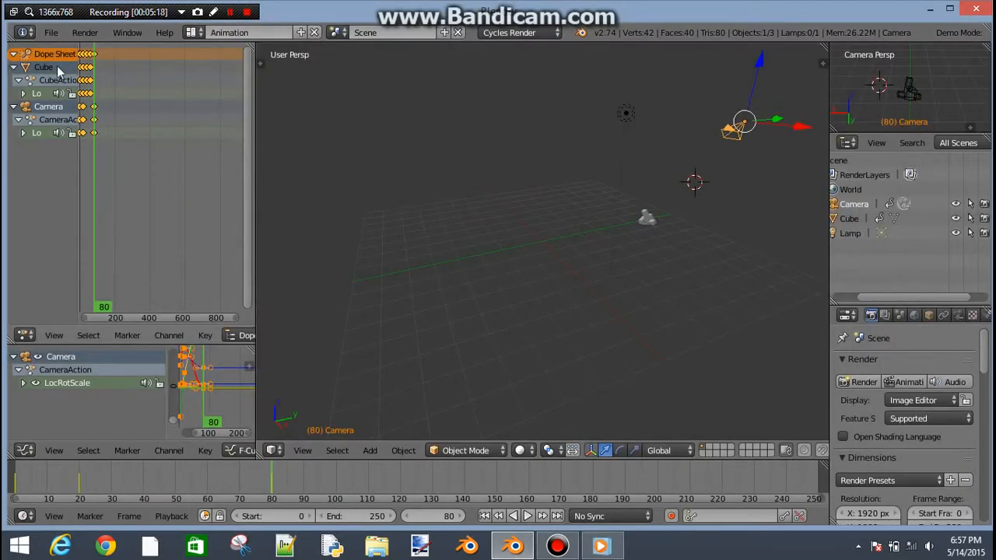
# Delete all of the camera's keyframes in the Dope Sheet, keeping the cube's keyframes.
pyautogui.keyDown('ctrl'); pyautogui.moveTo(117, 148); pyautogui.dragTo(92, 289, button='middle'); pyautogui.keyUp('ctrl')
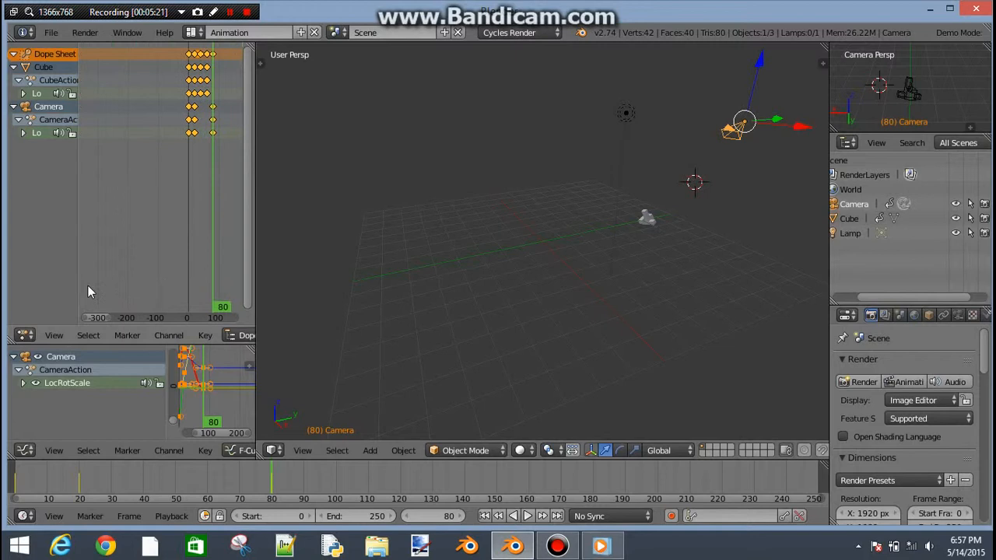
pyautogui.rightClick(161, 124)
pyautogui.rightClick(147, 121)
pyautogui.keyDown('shift'); pyautogui.rightClick(153, 120); pyautogui.keyUp('shift')
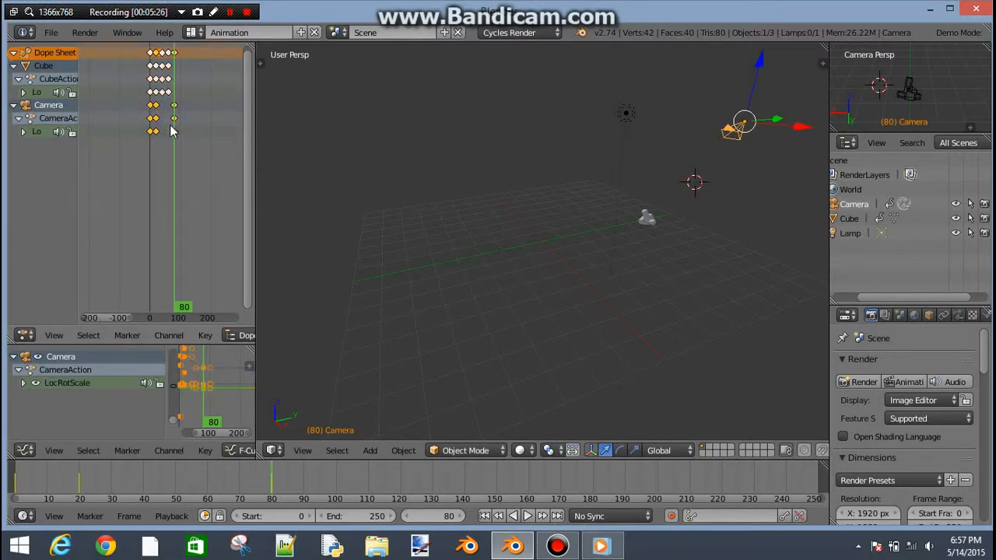
pyautogui.press('x')
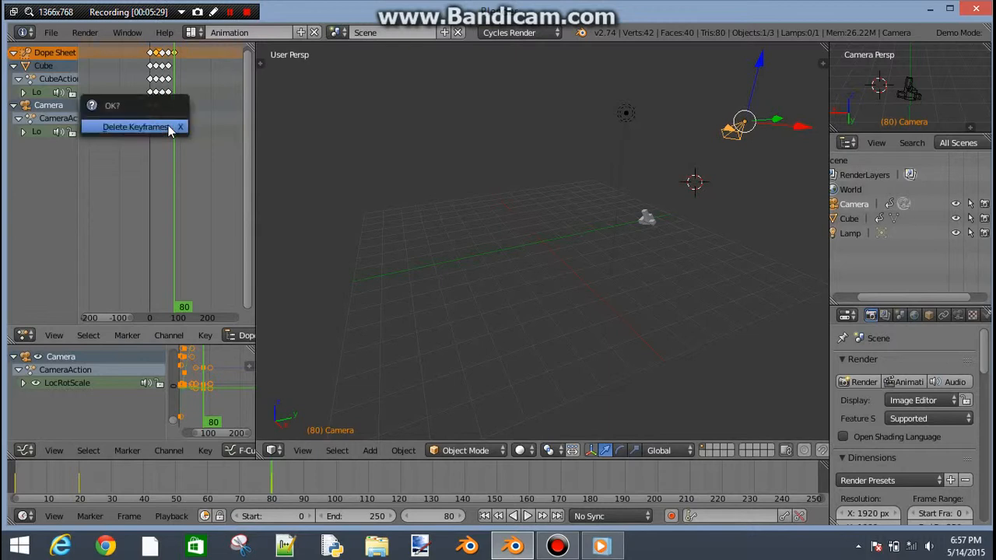
pyautogui.click(186, 129)
pyautogui.press('x')
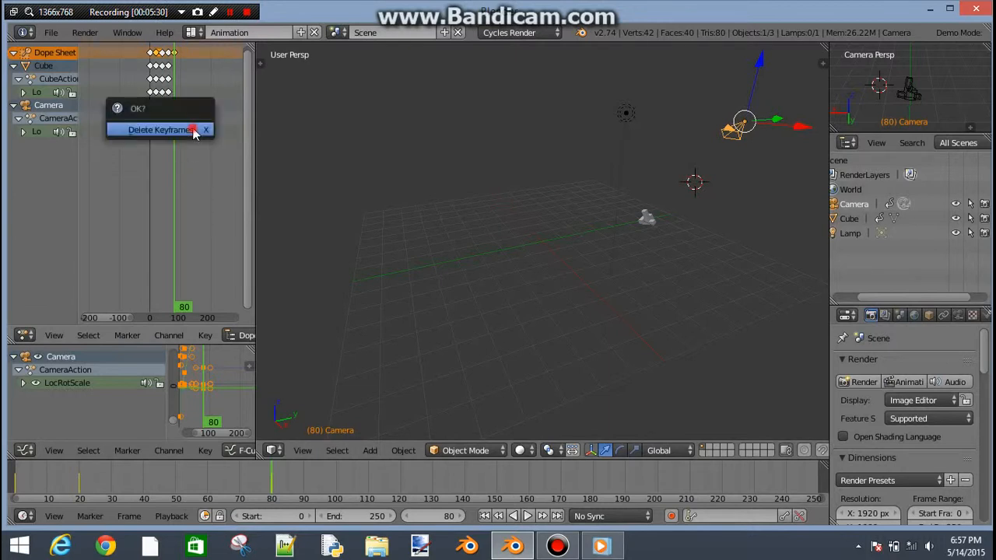
pyautogui.click(194, 128)
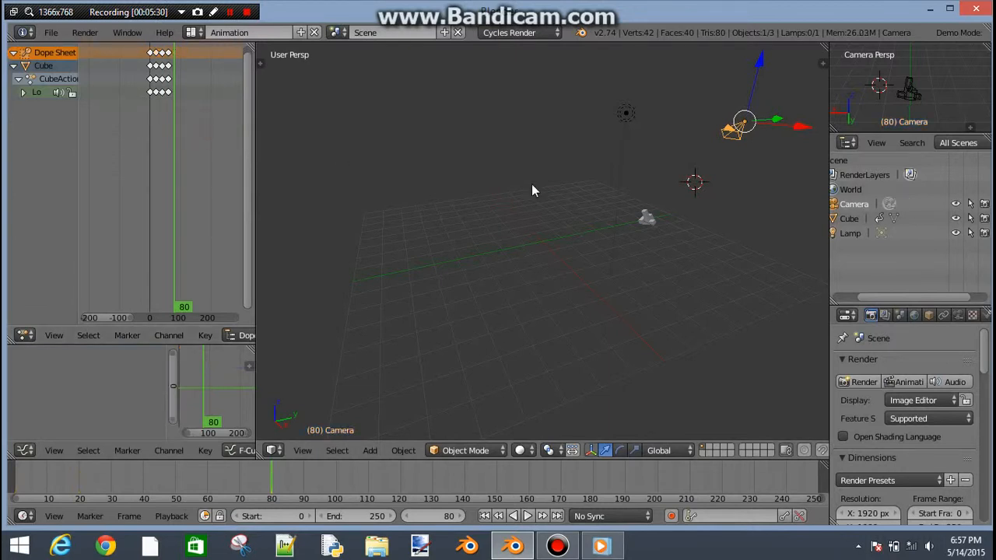
# Return to frame 0, check the camera view and switch back to the Default screen layout.
pyautogui.click(16, 470)
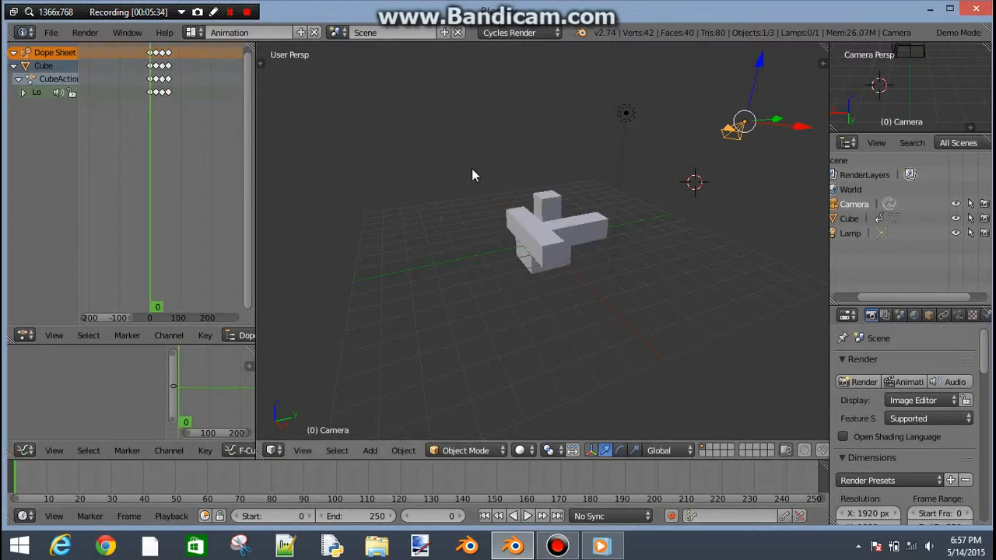
pyautogui.press('KP_0')
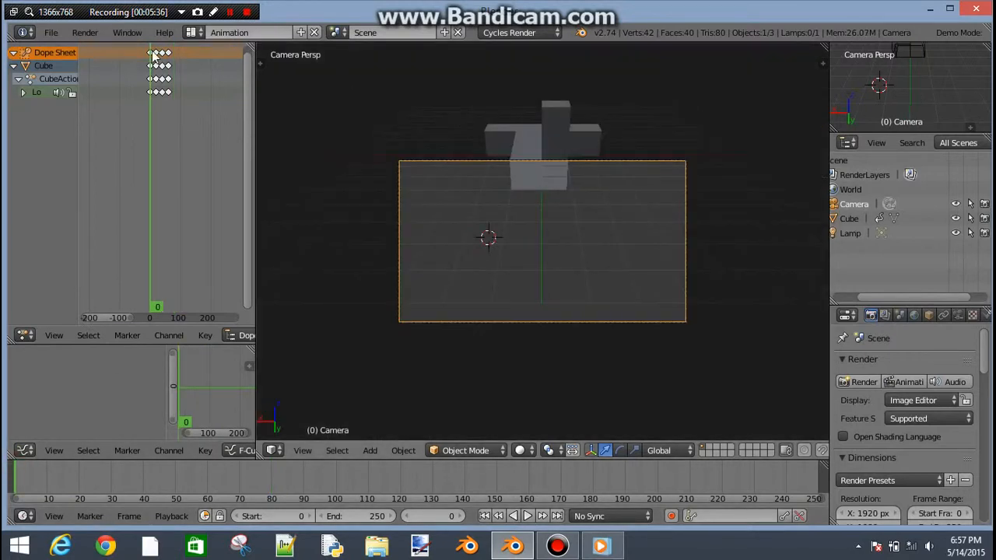
pyautogui.click(195, 32)
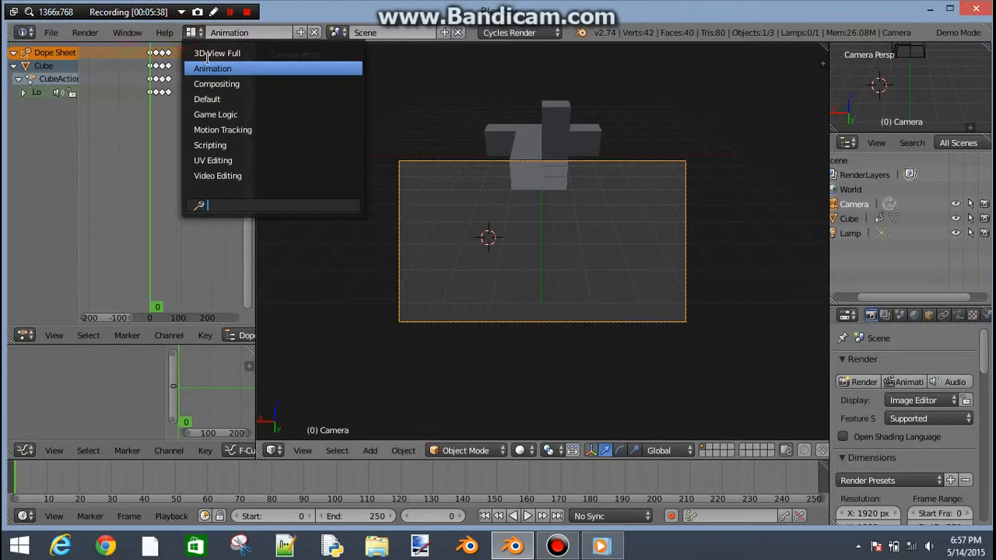
pyautogui.click(218, 100)
# Parent the camera to the block model with the Object option, and leave only the block model selected.
pyautogui.moveTo(636, 185); pyautogui.dragTo(515, 165, button='middle')
pyautogui.keyDown('shift'); pyautogui.rightClick(557, 181); pyautogui.keyUp('shift')
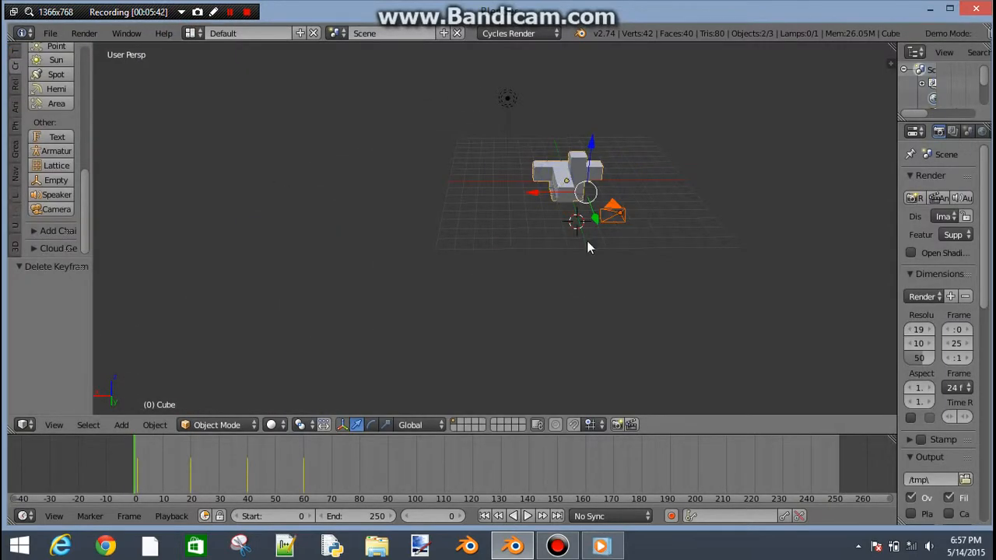
pyautogui.moveTo(587, 240); pyautogui.dragTo(626, 201, button='middle')
pyautogui.rightClick(686, 207)
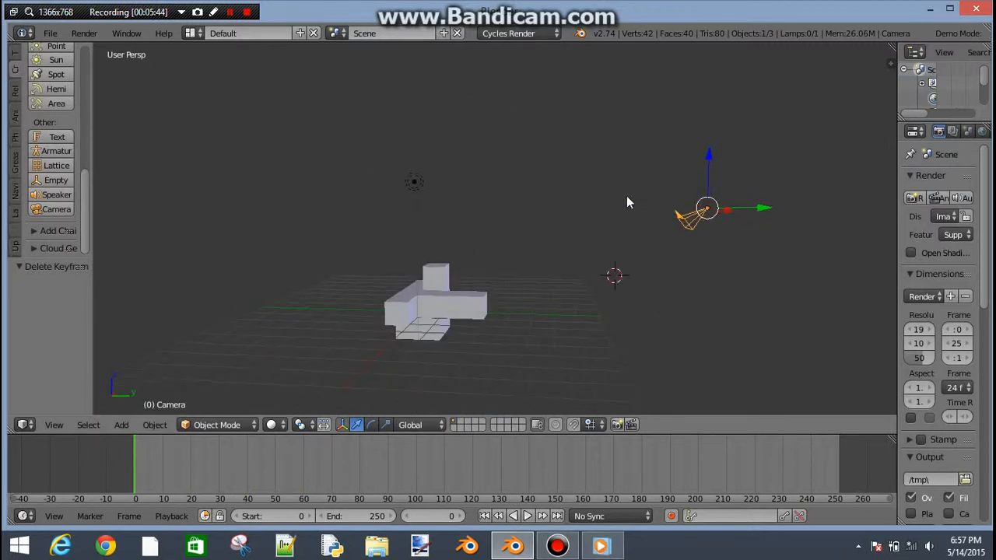
pyautogui.keyDown('shift'); pyautogui.rightClick(436, 304); pyautogui.keyUp('shift')
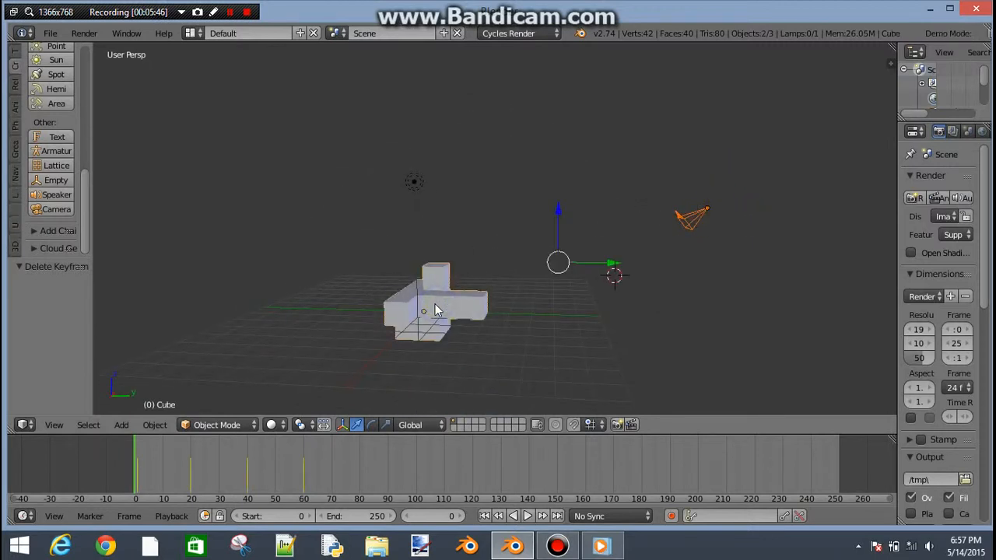
pyautogui.hotkey('ctrl', 'p')
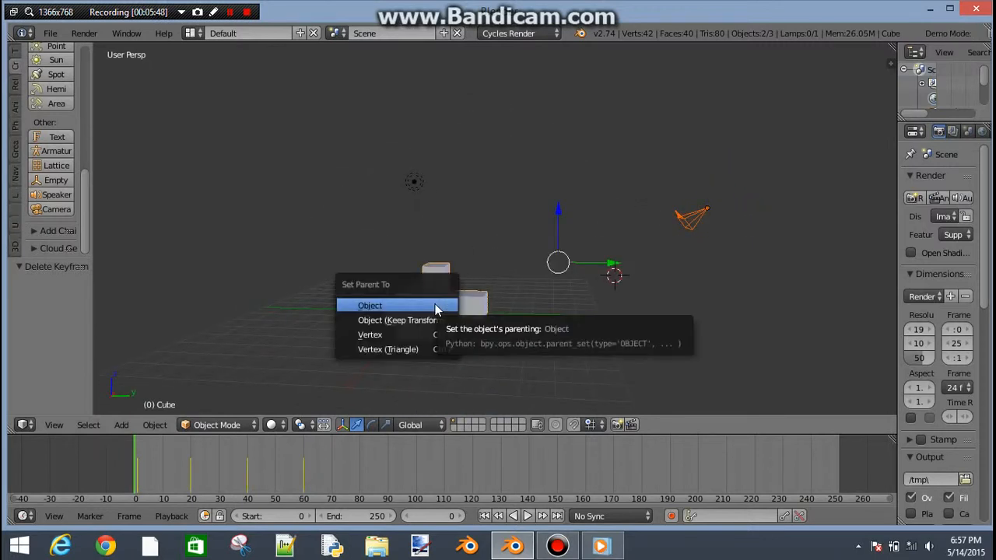
pyautogui.click(453, 304)
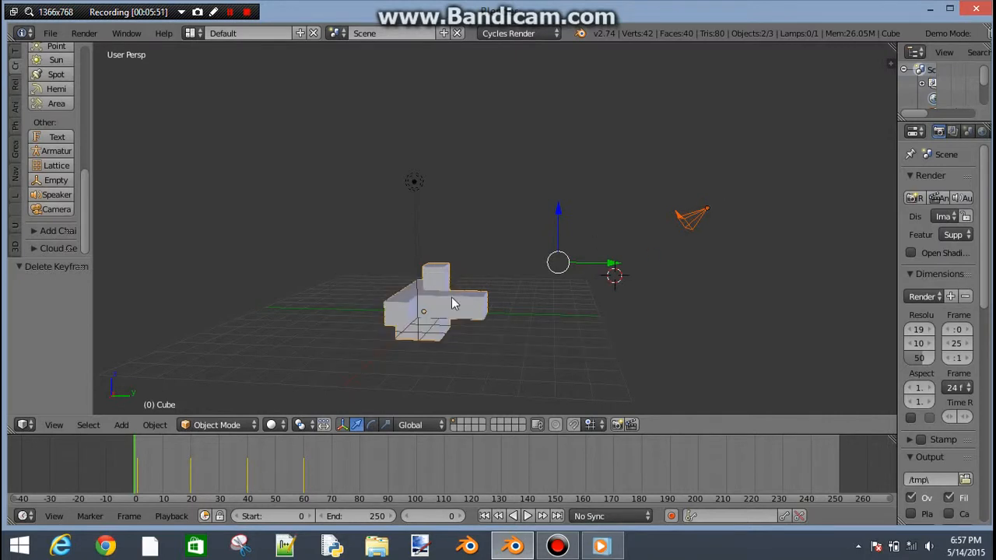
pyautogui.hotkey('ctrl', 'p')
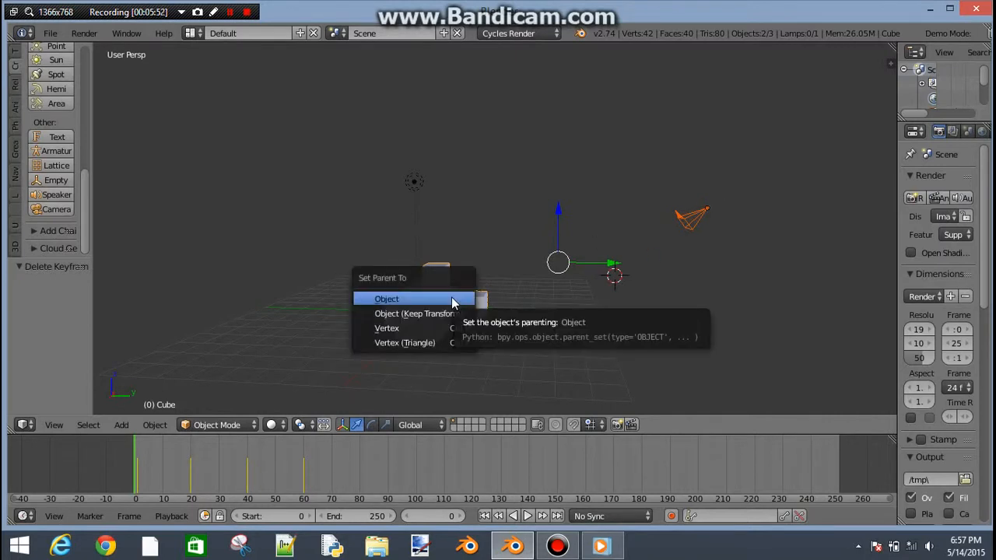
pyautogui.click(453, 300)
pyautogui.moveTo(723, 196); pyautogui.dragTo(658, 283, button='middle')
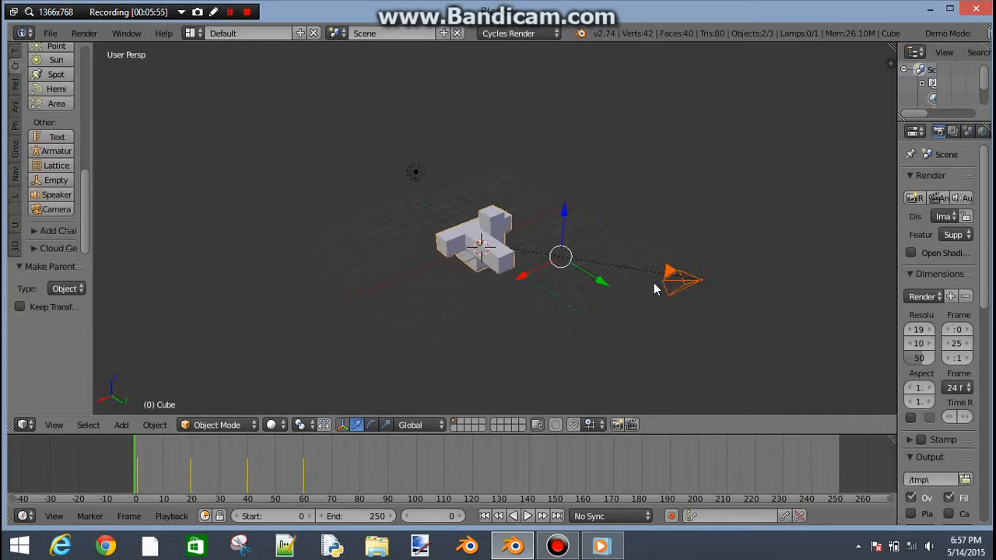
pyautogui.rightClick(510, 252)
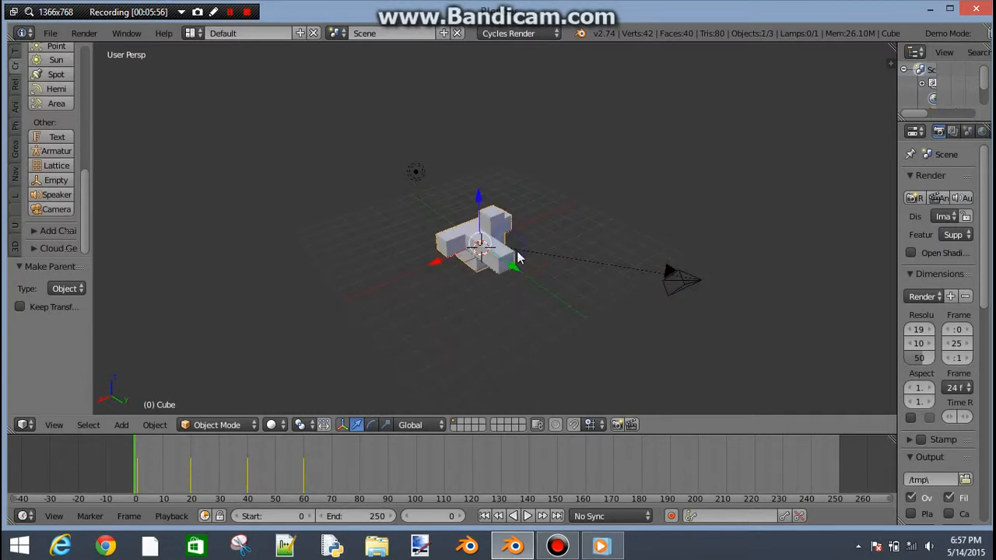
# Move the camera along the global X axis, with a final shift of about -2.6 units.
pyautogui.rightClick(691, 296)
pyautogui.press('g')
pyautogui.press('x')
pyautogui.click(630, 344)
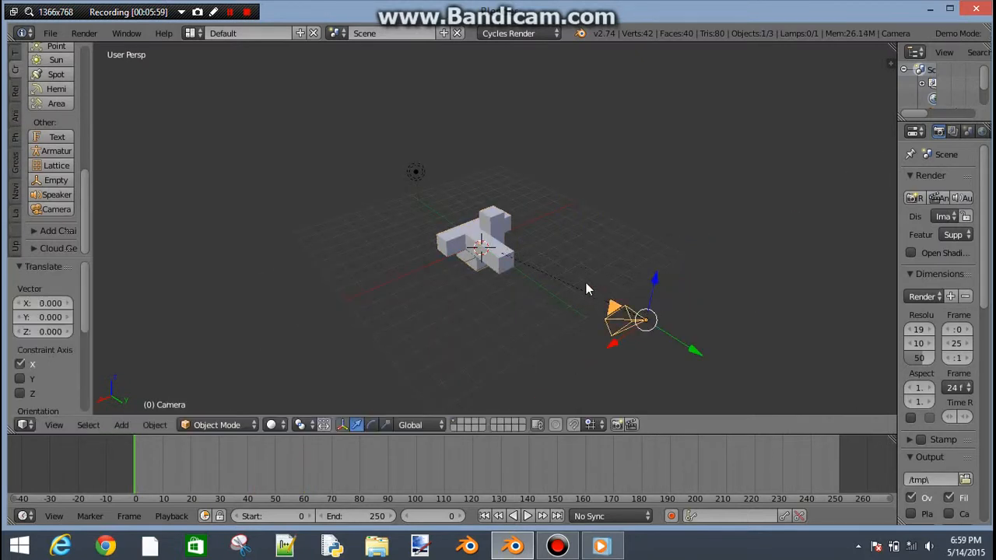
pyautogui.moveTo(586, 283); pyautogui.dragTo(667, 363, button='middle')
pyautogui.press('g')
pyautogui.press('x')
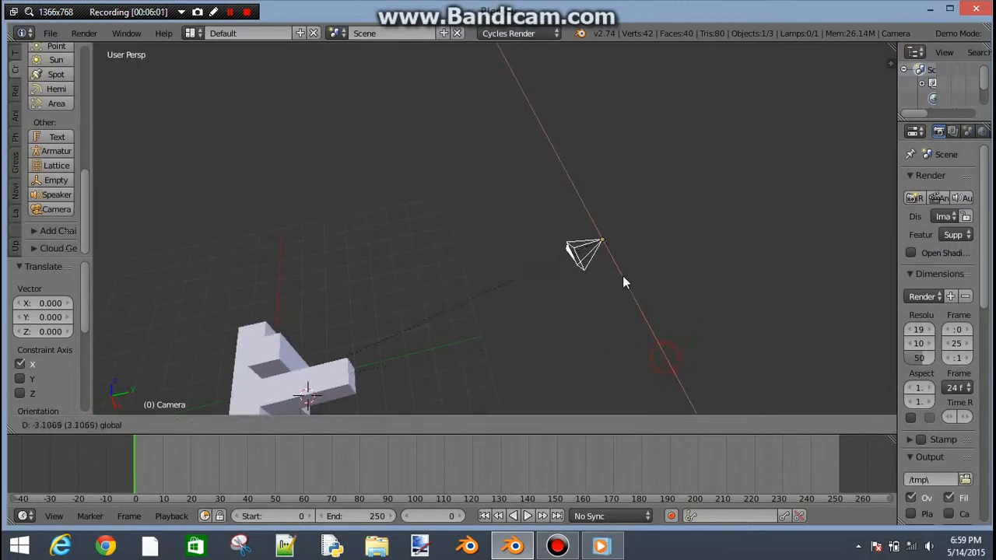
pyautogui.click(622, 294)
# Try moving the block model about -1.32 units along the X axis, and reset it by returning to frame 0.
pyautogui.rightClick(285, 344)
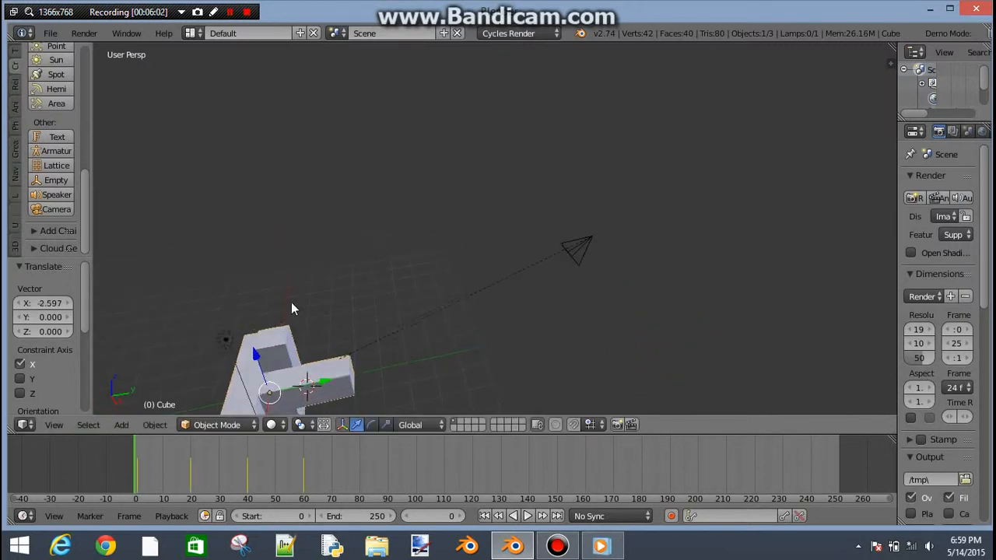
pyautogui.press('g')
pyautogui.press('x')
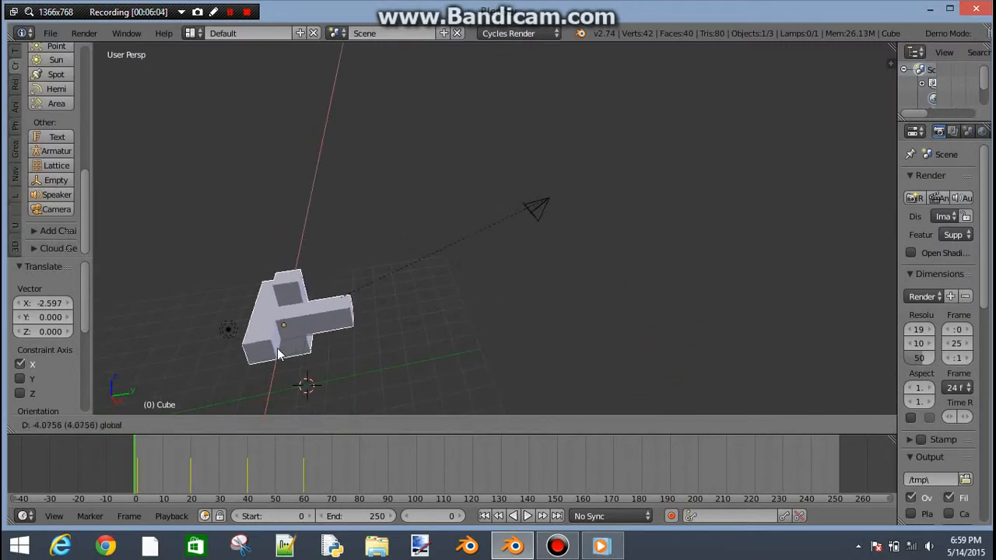
pyautogui.click(295, 389)
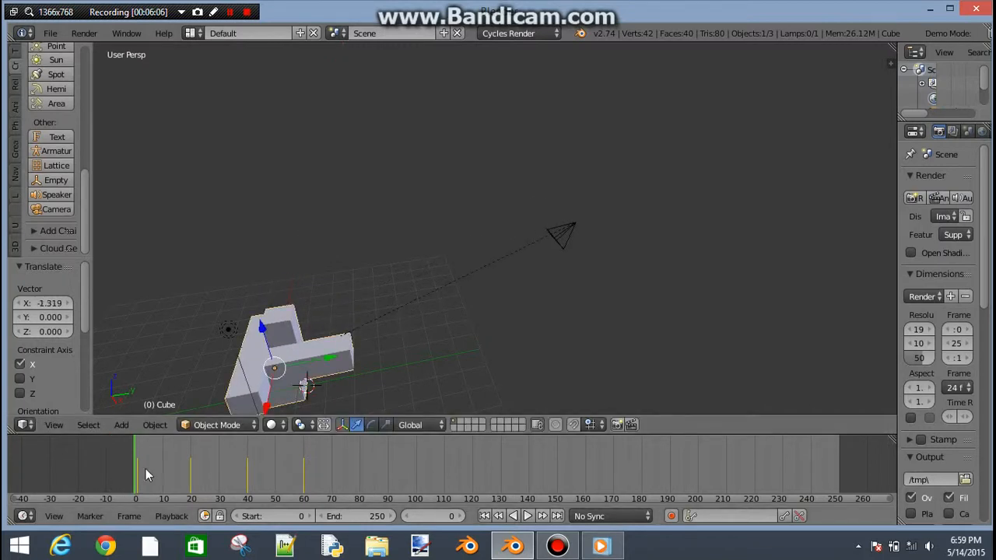
pyautogui.moveTo(134, 469)
pyautogui.mouseDown()
pyautogui.moveTo(149, 470)
pyautogui.moveTo(129, 473)
pyautogui.mouseUp()
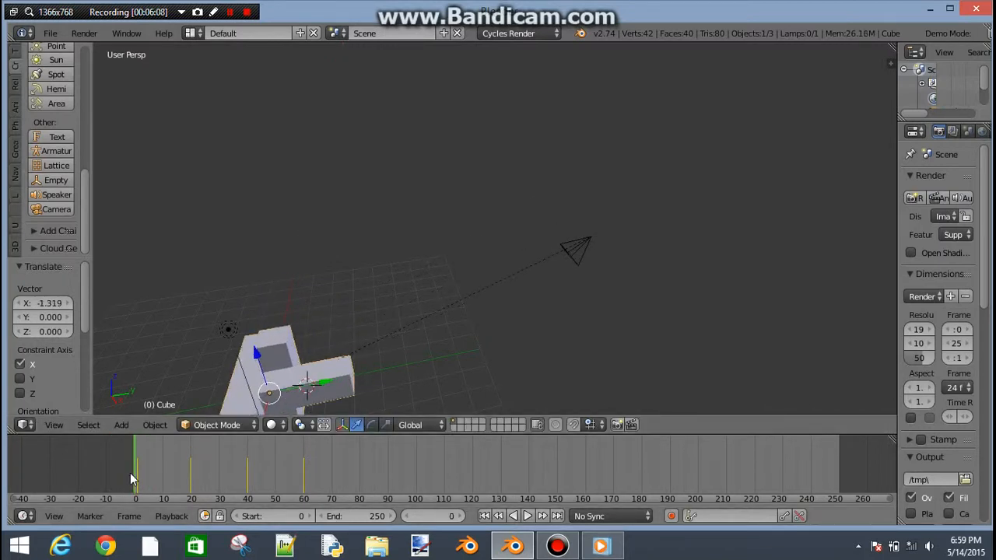
# In camera view, try rotating the block model about its local X axis and undo the rotation.
pyautogui.press('KP_0')
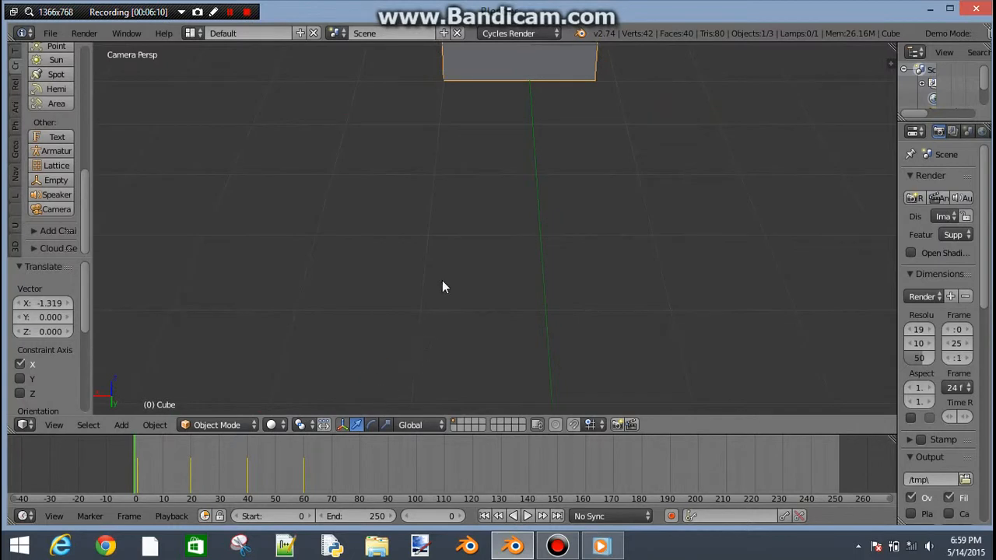
pyautogui.press('r')
pyautogui.press('x')
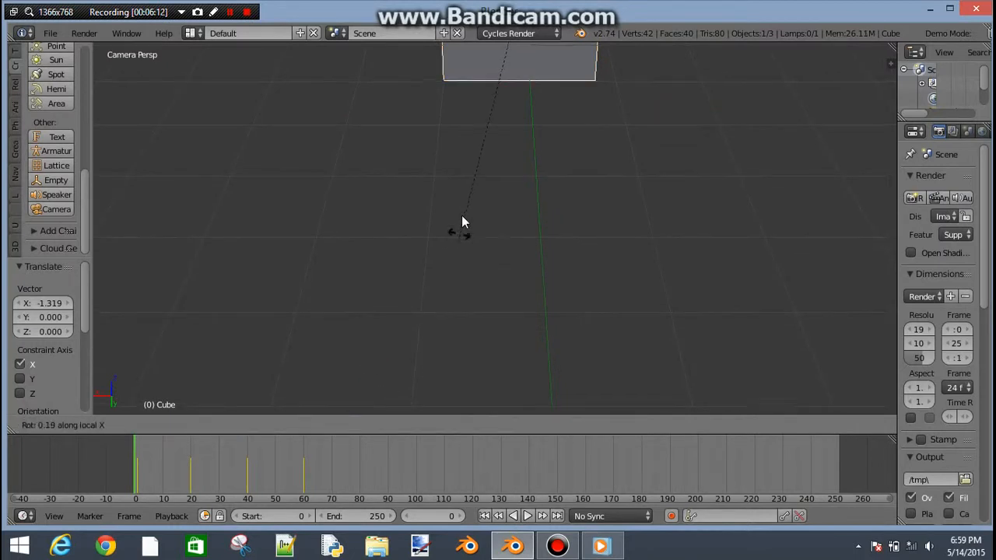
pyautogui.press('x')
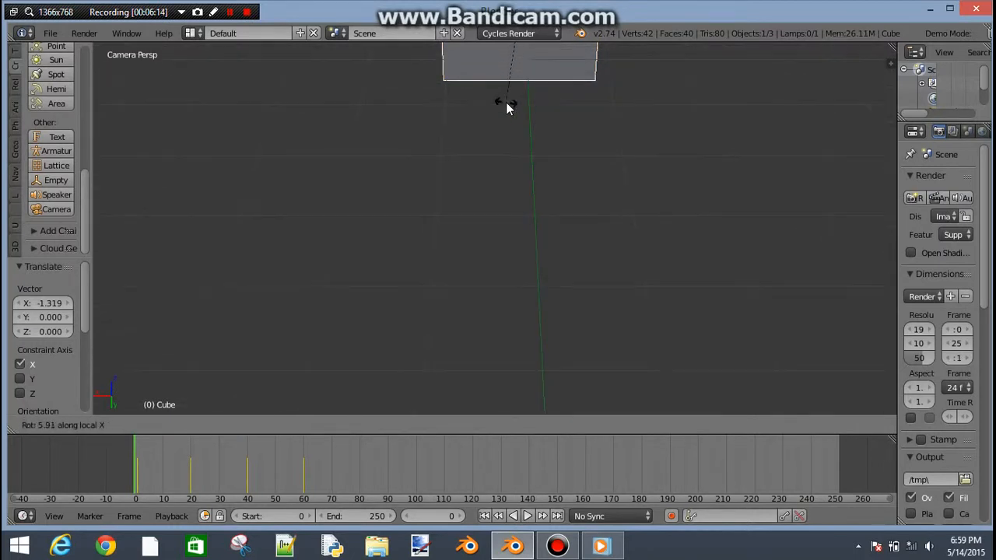
pyautogui.click(506, 102)
pyautogui.hotkey('ctrl', 'z')
# Select the camera in camera view and rotate it about 17.5° around its local X axis to frame the block model.
pyautogui.scroll(-5, 506, 102)
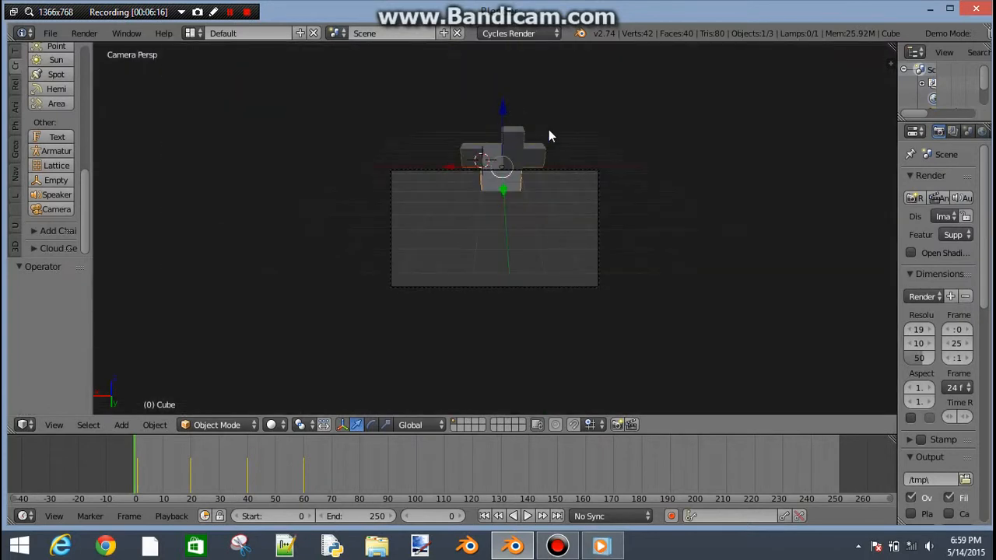
pyautogui.rightClick(599, 181)
pyautogui.press('r')
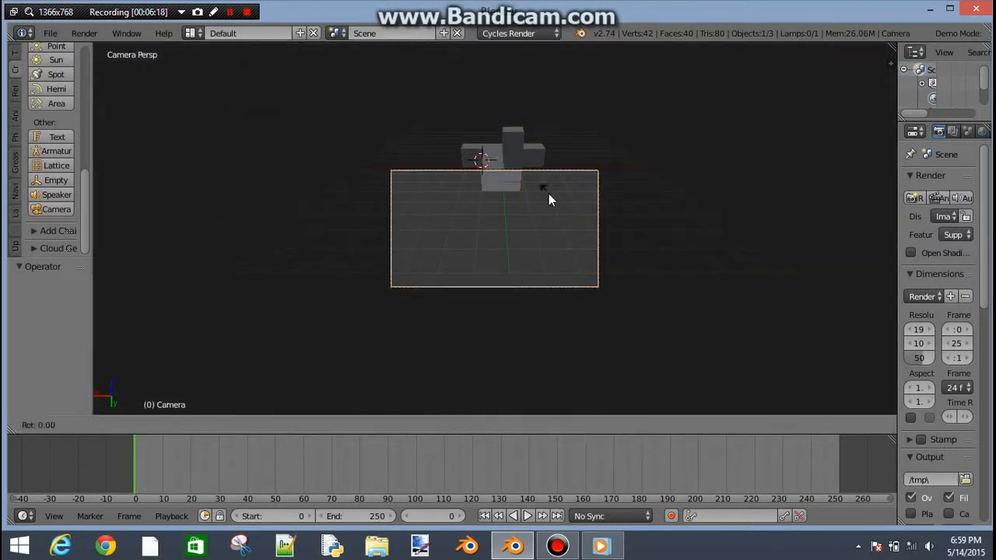
pyautogui.press('x')
pyautogui.press('x')
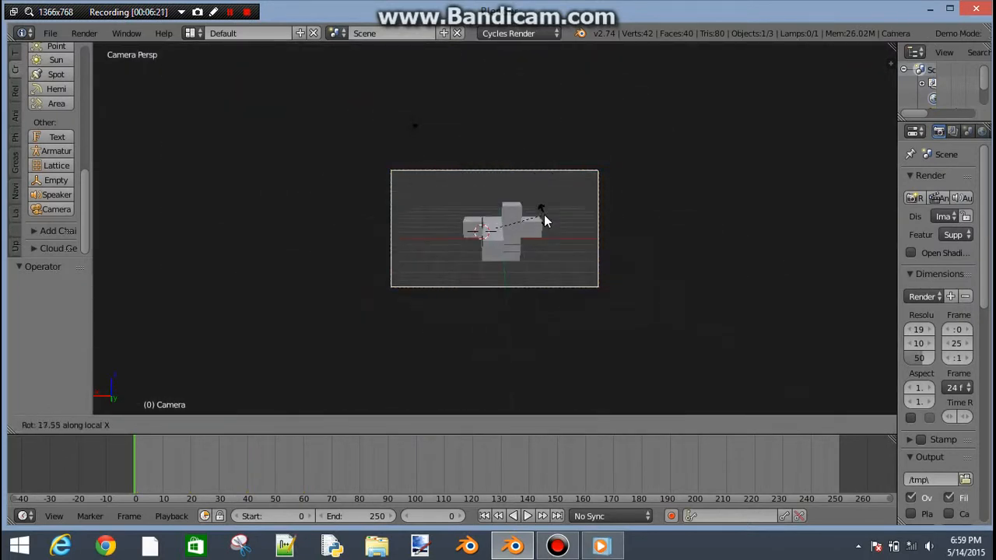
pyautogui.click(545, 221)
pyautogui.scroll(4, 545, 221)
pyautogui.scroll(3, 544, 215)
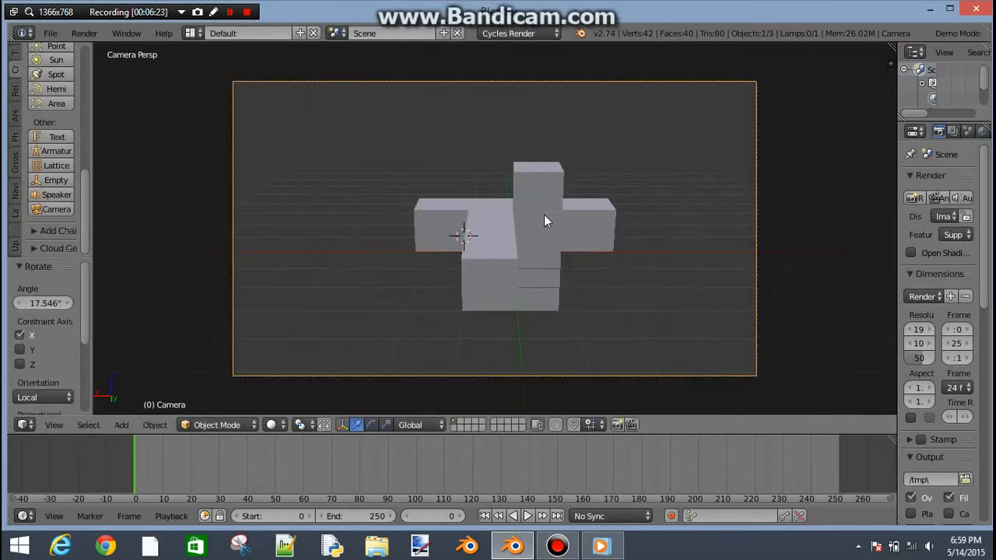
pyautogui.scroll(2, 544, 215)
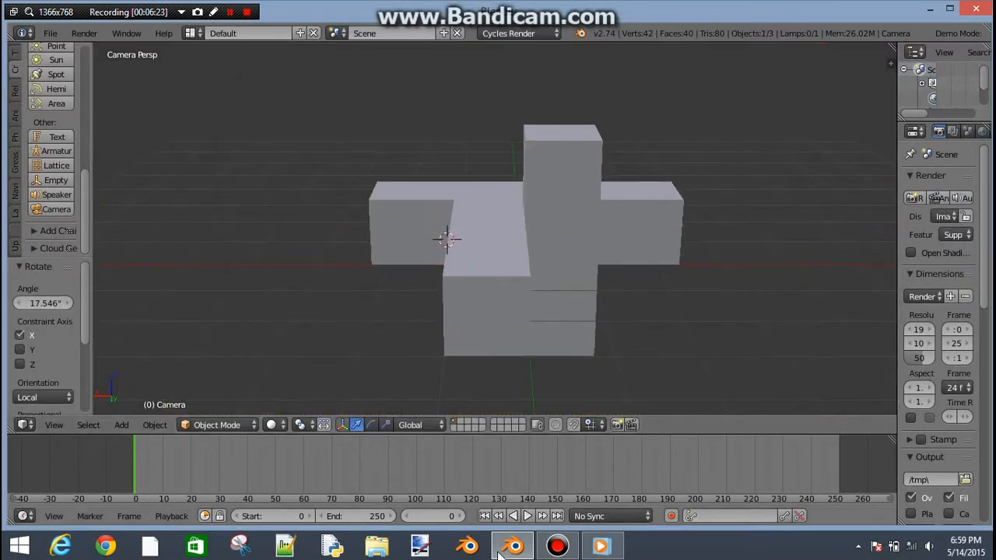
# Play the animation through the camera, inspect the scene outside the camera view, and return to frame 0.
pyautogui.click(528, 515)
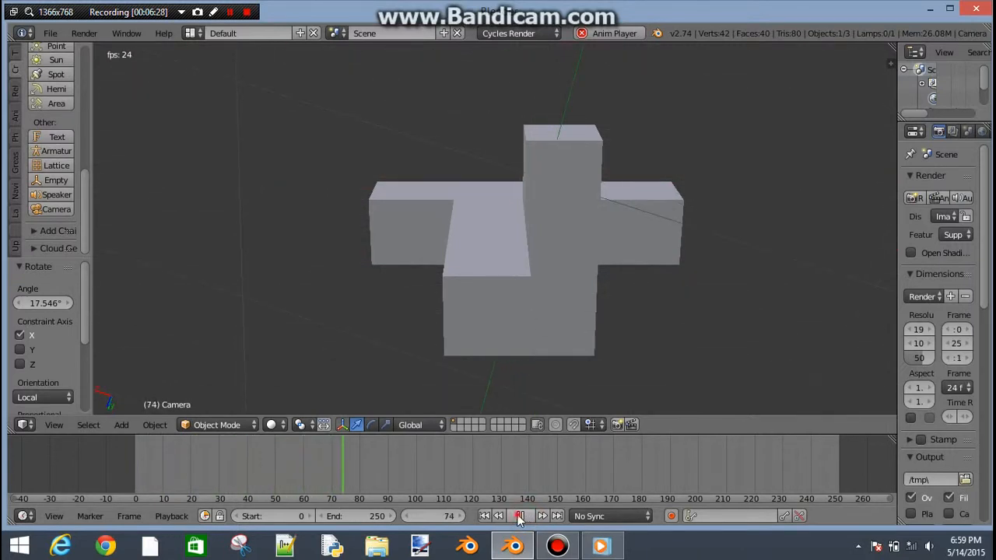
pyautogui.hotkey('alt', 'a')
pyautogui.press('KP_0')
pyautogui.moveTo(542, 388); pyautogui.dragTo(531, 327, button='middle')
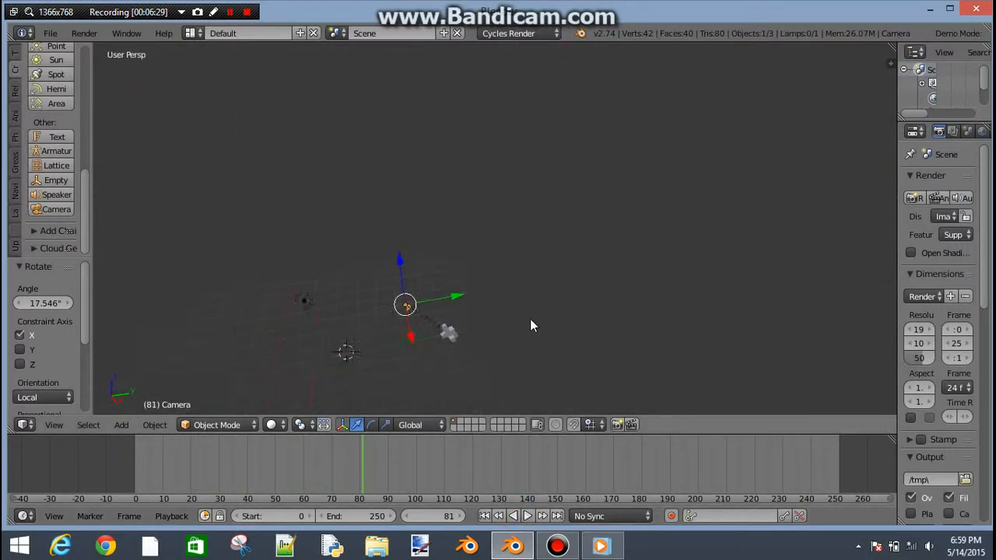
pyautogui.moveTo(402, 343); pyautogui.dragTo(580, 211, button='middle')
pyautogui.scroll(5, 412, 253)
pyautogui.scroll(-6, 412, 254)
pyautogui.hotkey('shift', 'Left')
# Undo the camera's rotation and moves as well as its parenting to the block model.
pyautogui.rightClick(579, 208)
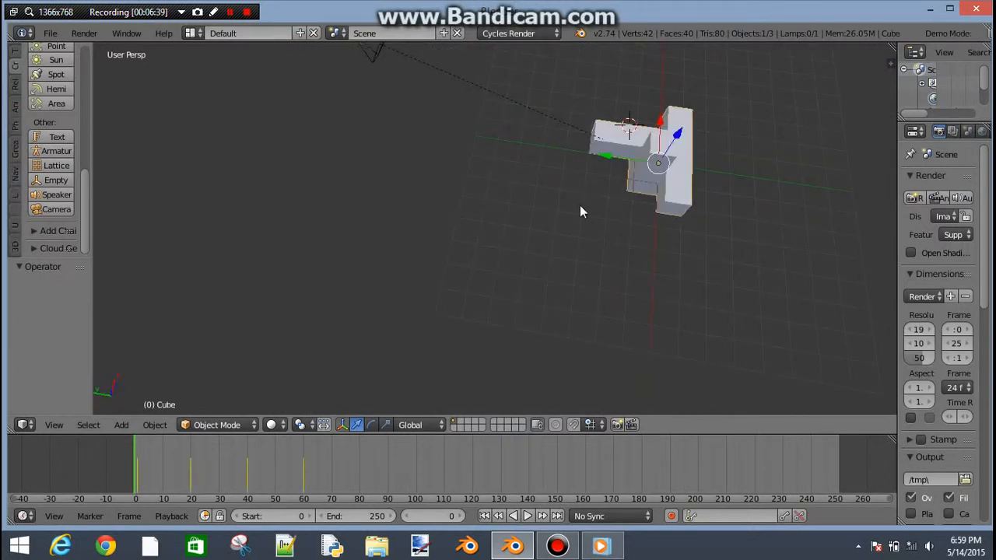
pyautogui.hotkey('ctrl', 'z')
pyautogui.hotkey('ctrl', 'z')
pyautogui.hotkey('ctrl', 'z')
pyautogui.hotkey('ctrl', 'z')
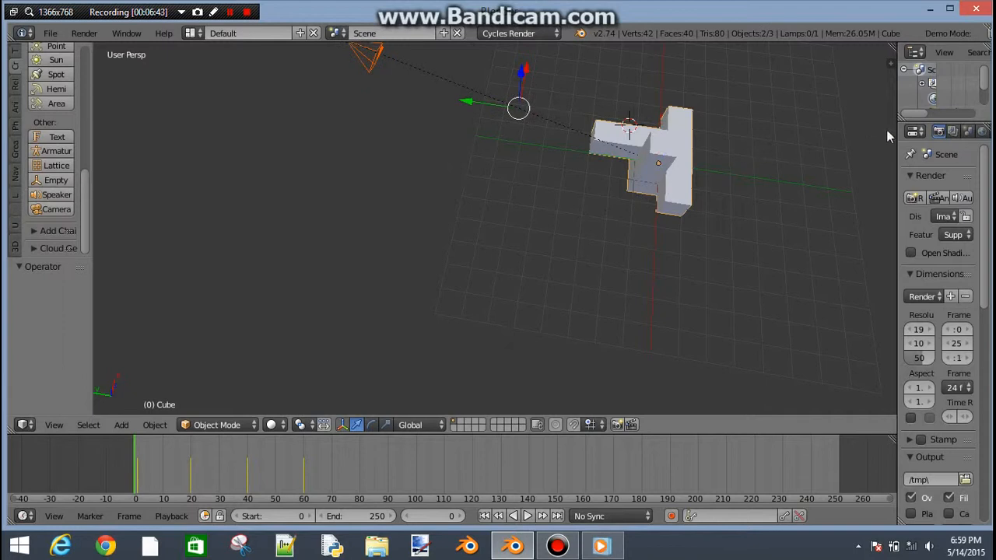
# Select only the camera and rotate it about 19.9° around its local X axis toward the block model.
pyautogui.moveTo(551, 218); pyautogui.dragTo(524, 136, button='middle')
pyautogui.rightClick(554, 140)
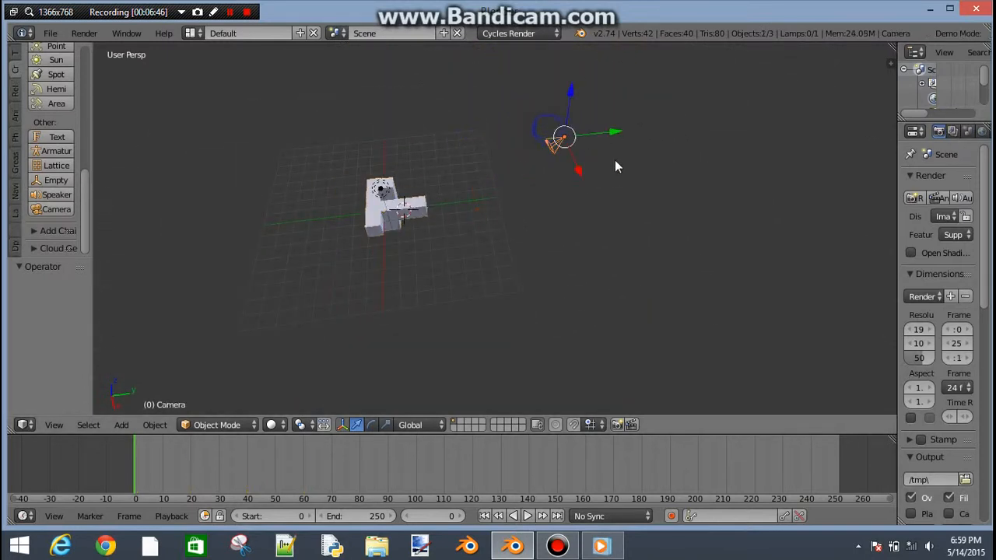
pyautogui.moveTo(615, 166)
pyautogui.mouseDown(button='middle')
pyautogui.moveTo(399, 186)
pyautogui.moveTo(593, 169)
pyautogui.moveTo(569, 194)
pyautogui.moveTo(604, 133)
pyautogui.moveTo(622, 185)
pyautogui.moveTo(628, 169)
pyautogui.moveTo(621, 174)
pyautogui.mouseUp(button='middle')
pyautogui.press('r')
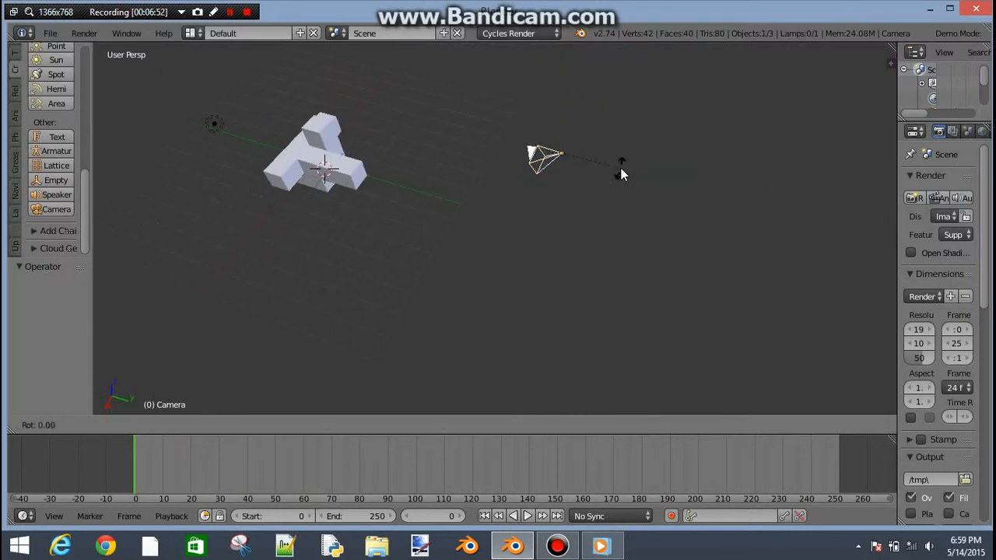
pyautogui.press('x')
pyautogui.press('x')
pyautogui.click(715, 258)
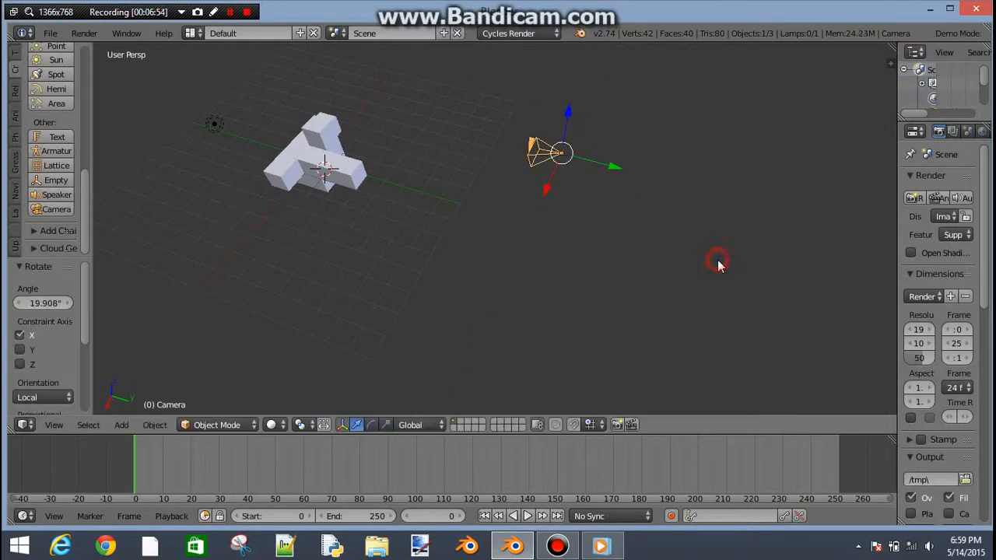
# In camera view, fine-tune the camera's tilt by about -4.7° around its local X axis.
pyautogui.press('KP_0')
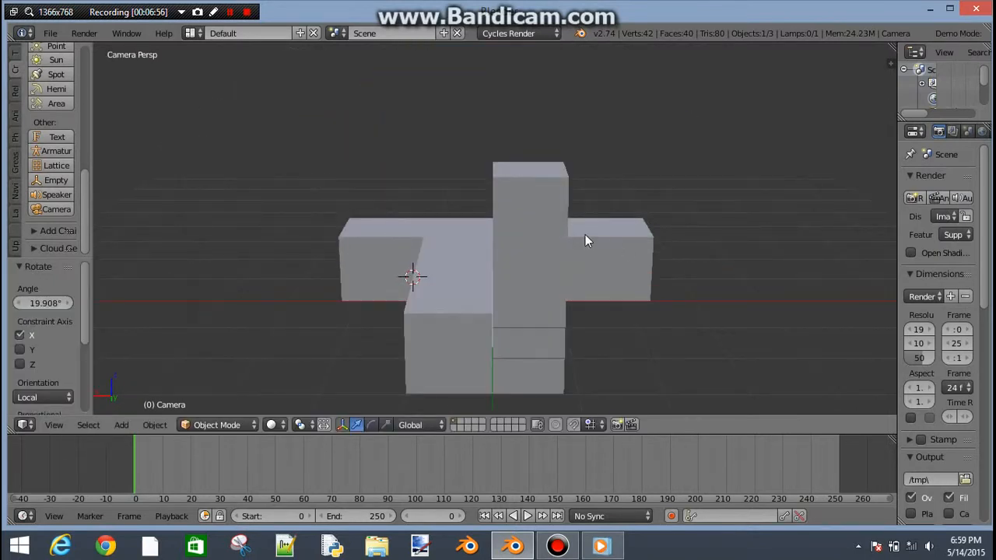
pyautogui.press('r')
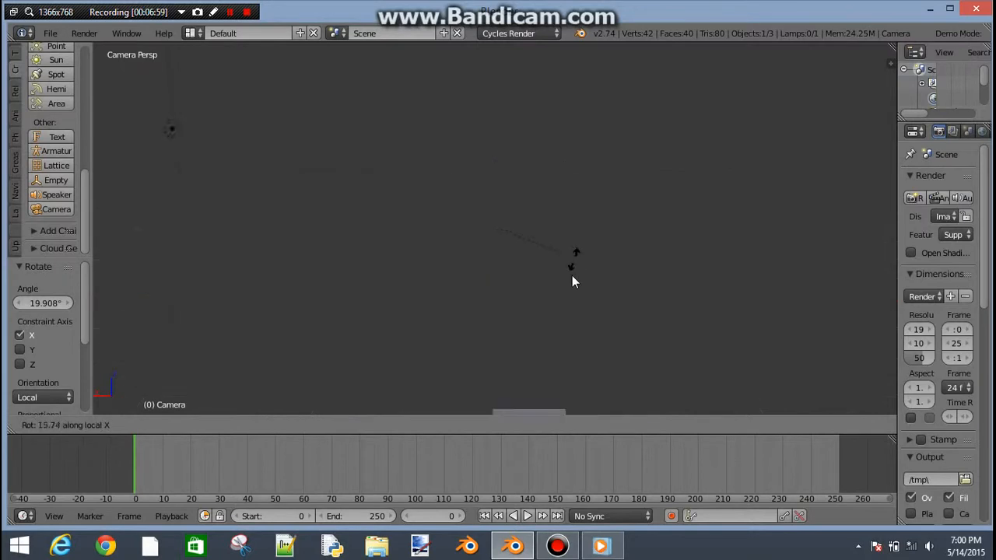
pyautogui.click(578, 227)
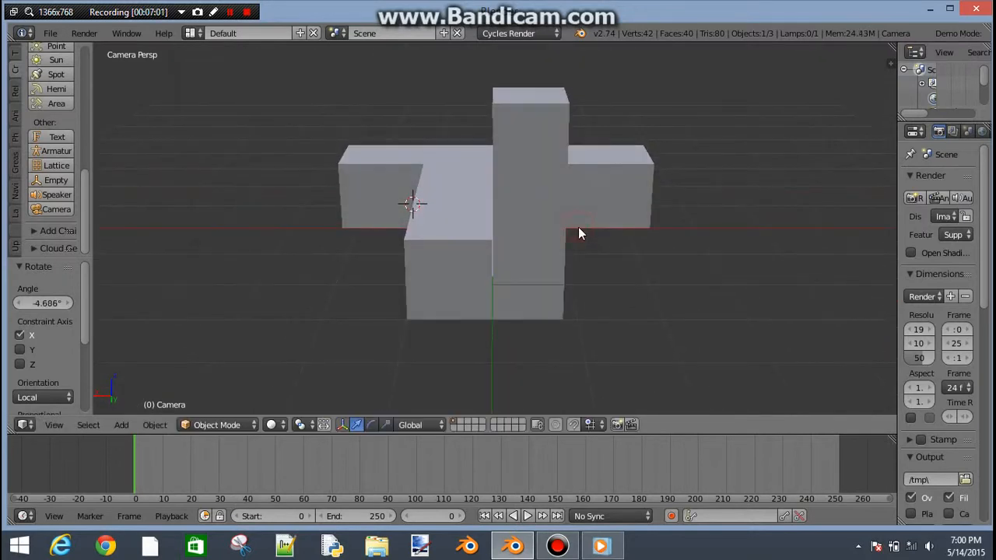
# Move the camera back along its local Z axis by about 8 and 2.6 units, and preview the animation through it.
pyautogui.press('g')
pyautogui.press('z')
pyautogui.press('z')
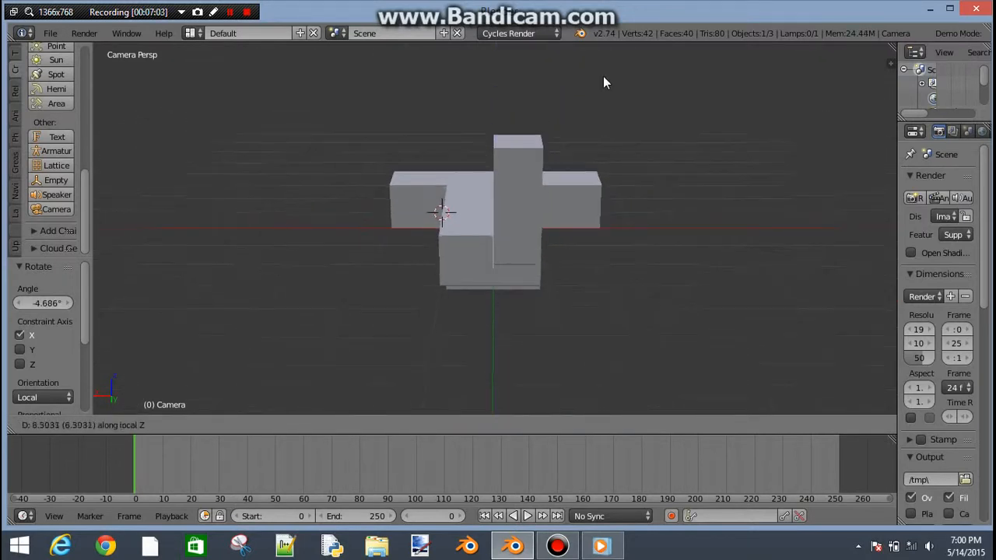
pyautogui.click(602, 75)
pyautogui.press('g')
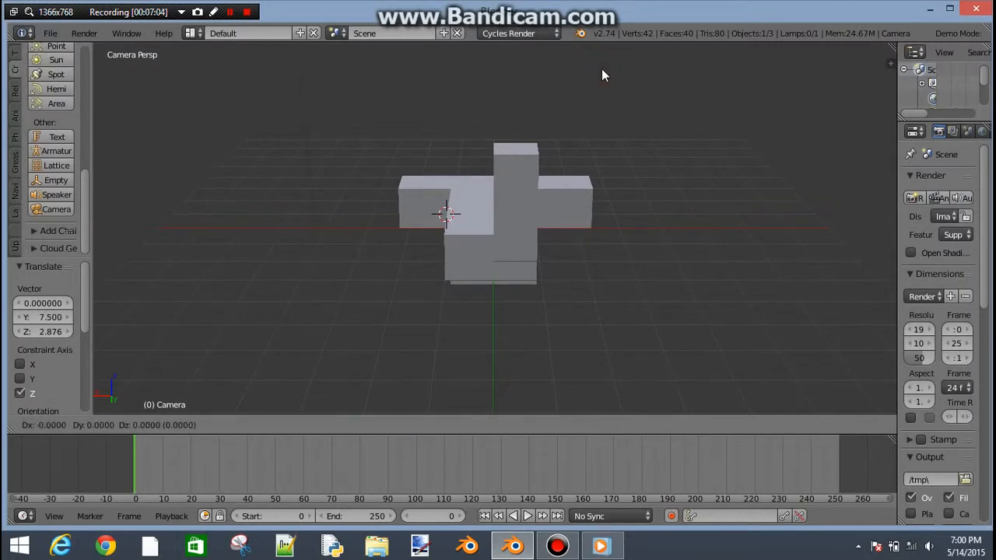
pyautogui.press('z')
pyautogui.press('z')
pyautogui.click(591, 188)
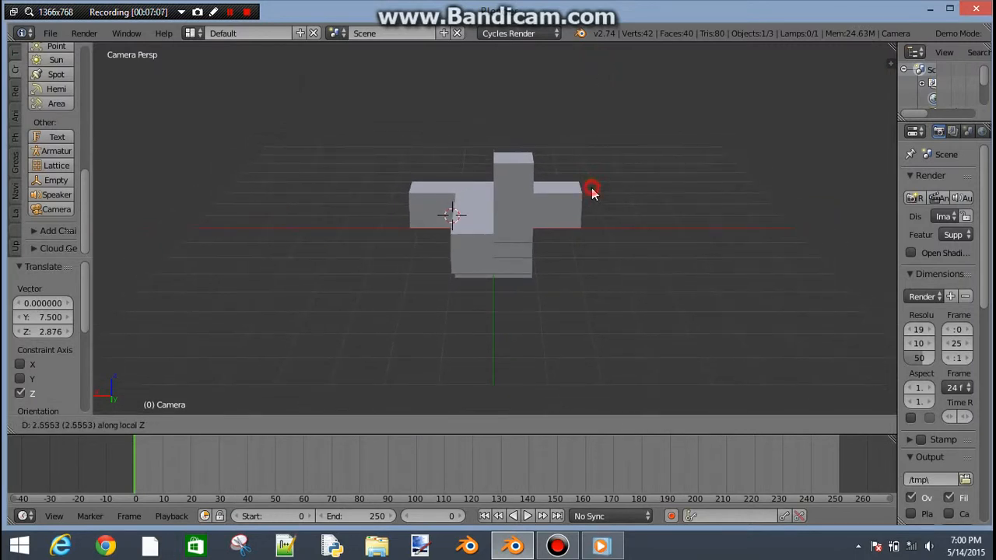
pyautogui.click(528, 516)
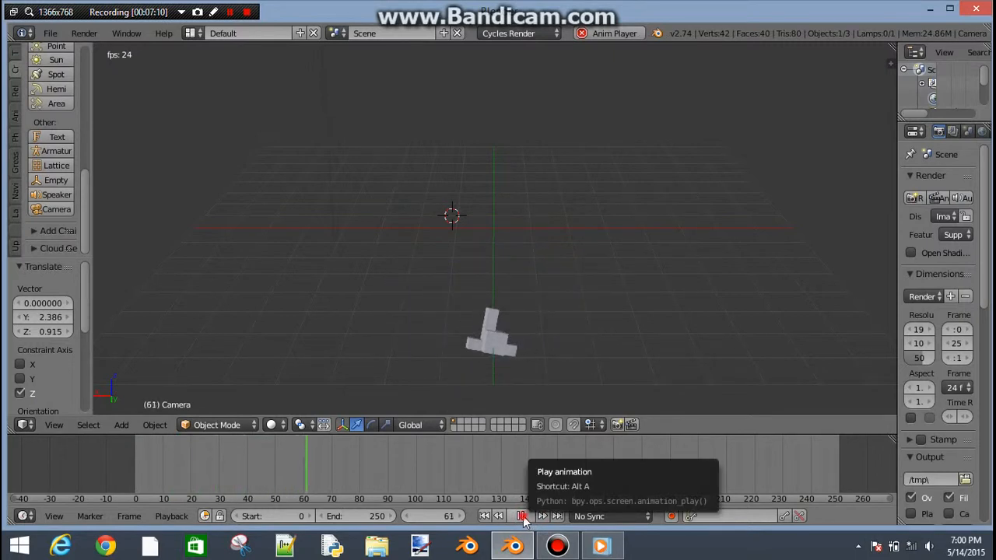
pyautogui.click(520, 517)
# Put the block model in Edit Mode, leave the camera view and return to frame 0.
pyautogui.rightClick(473, 335)
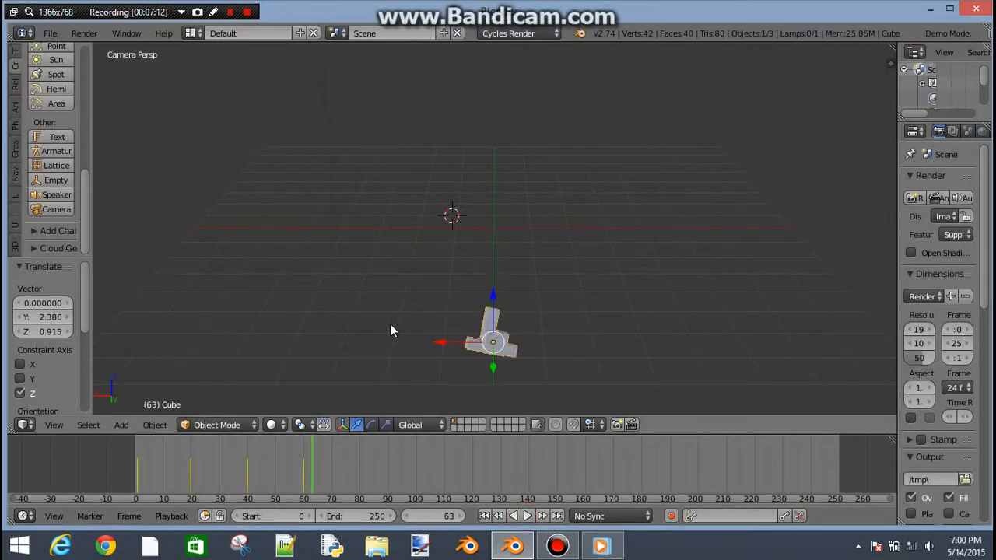
pyautogui.click(224, 425)
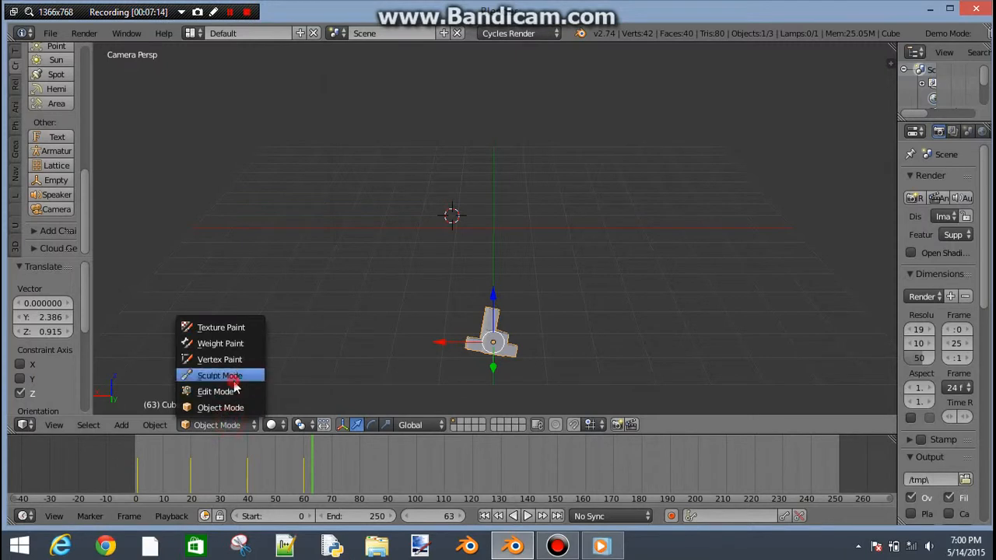
pyautogui.click(226, 392)
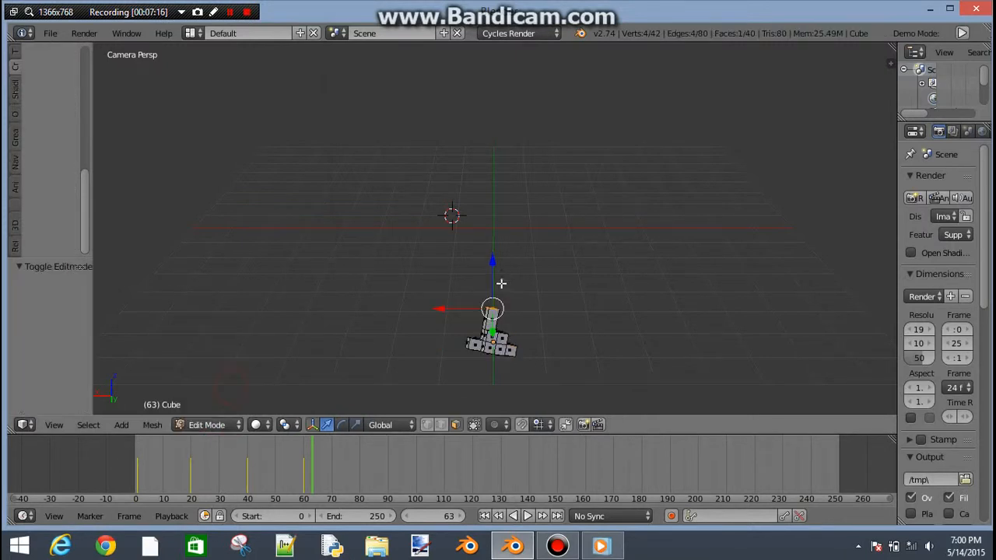
pyautogui.press('KP_0')
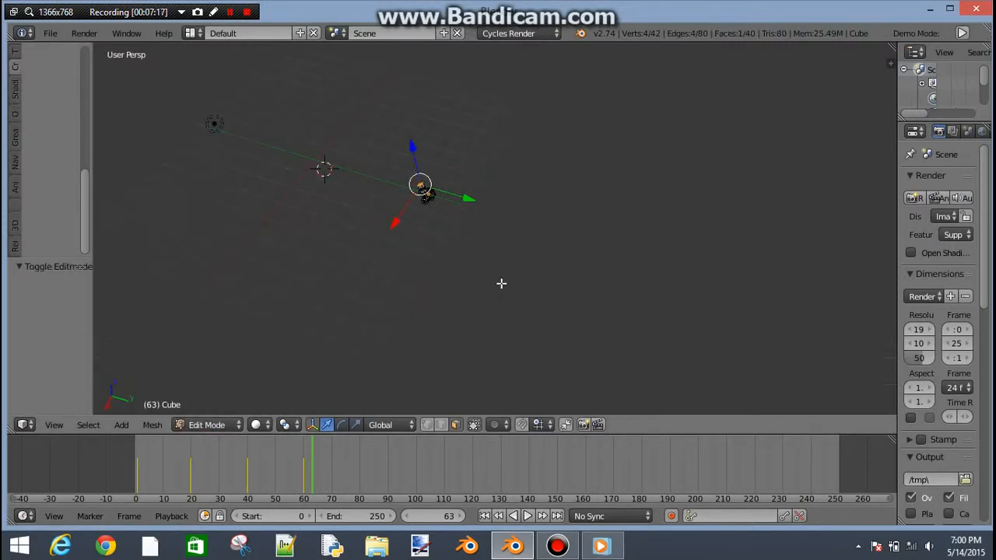
pyautogui.click(121, 463)
# Examine the block model's long arm and its selected end face from several angles.
pyautogui.keyDown('shift'); pyautogui.moveTo(361, 135); pyautogui.dragTo(632, 224, button='middle'); pyautogui.keyUp('shift')
pyautogui.scroll(3, 652, 267)
pyautogui.scroll(2, 649, 272)
pyautogui.scroll(-1, 596, 244)
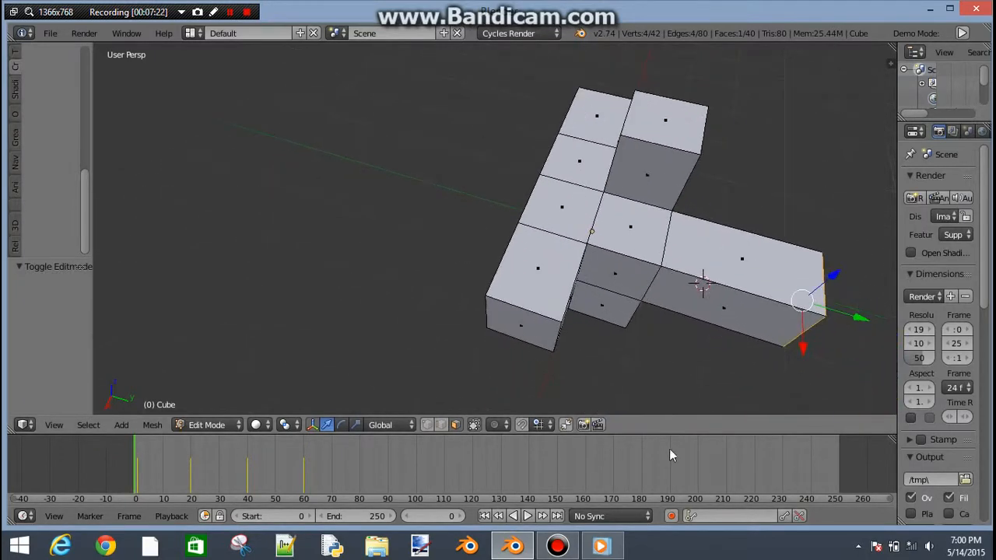
pyautogui.moveTo(667, 361); pyautogui.dragTo(685, 140, button='middle')
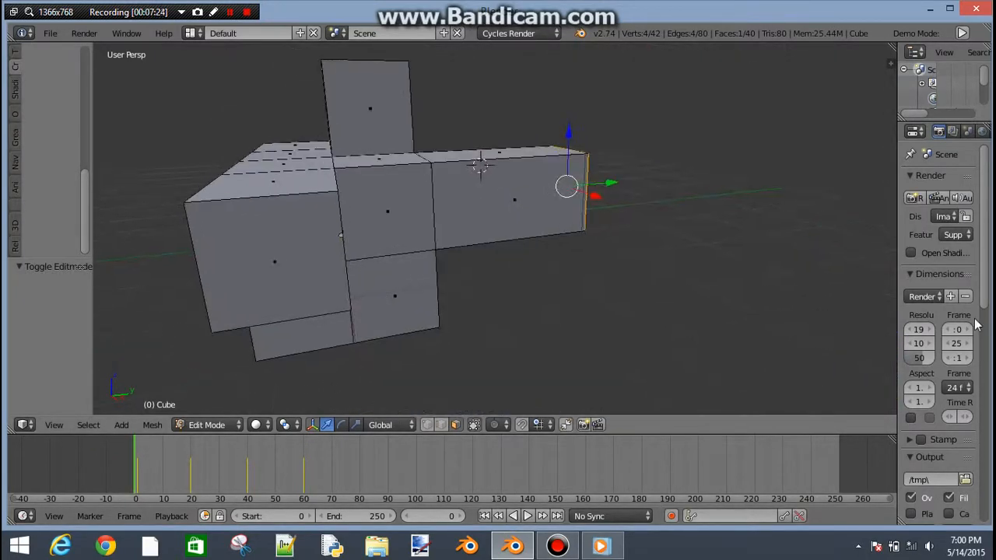
pyautogui.scroll(2, 701, 152)
pyautogui.scroll(-4, 634, 194)
pyautogui.moveTo(629, 156); pyautogui.dragTo(494, 221, button='middle')
pyautogui.scroll(-2, 494, 221)
pyautogui.scroll(5, 489, 215)
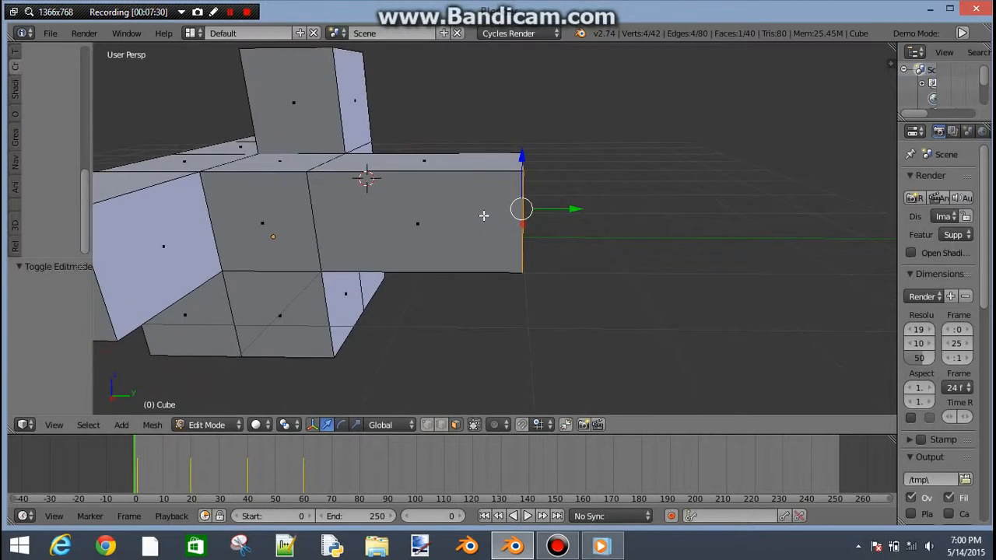
# Knife-cut a zigzag outline and a second bent line near the end into the long arm's side face.
pyautogui.press('k')
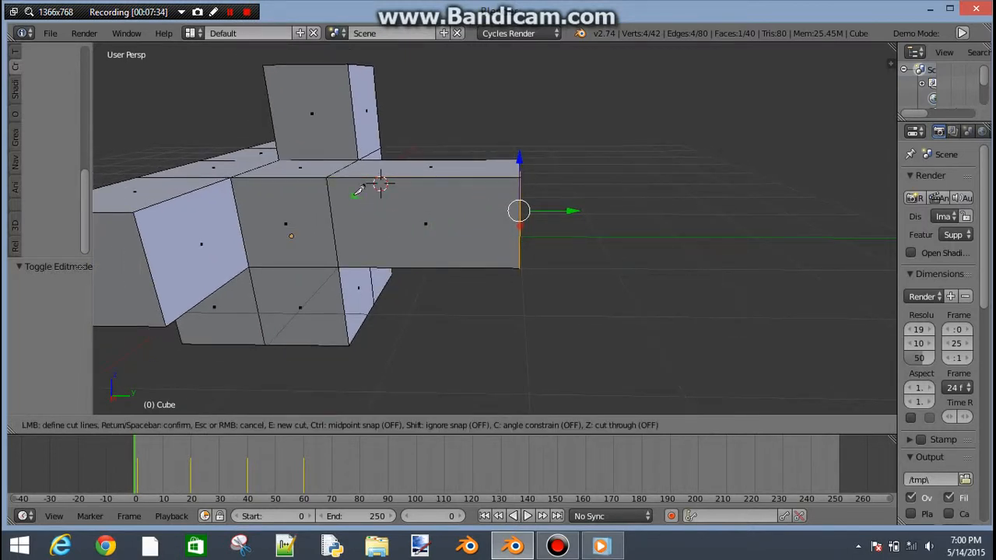
pyautogui.click(399, 179)
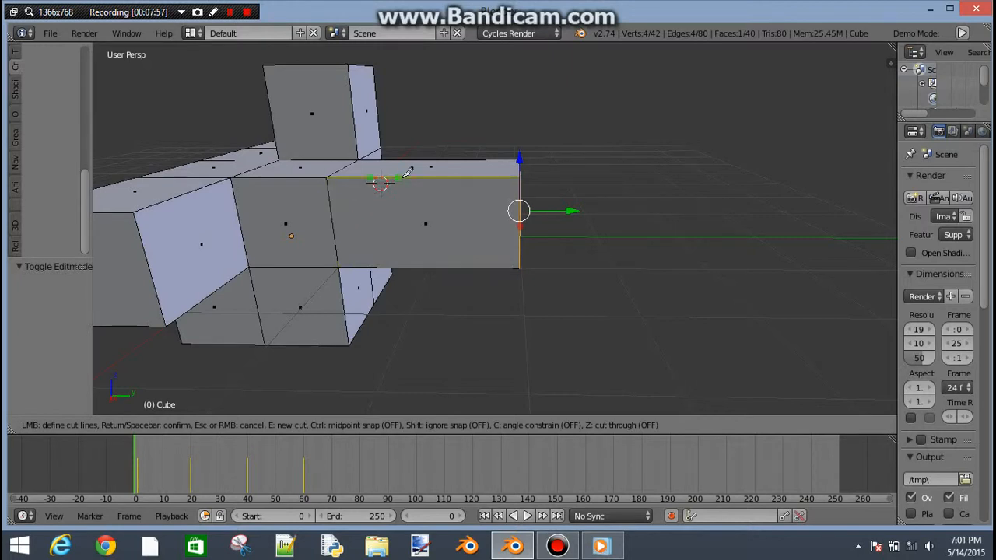
pyautogui.click(464, 205)
pyautogui.click(426, 238)
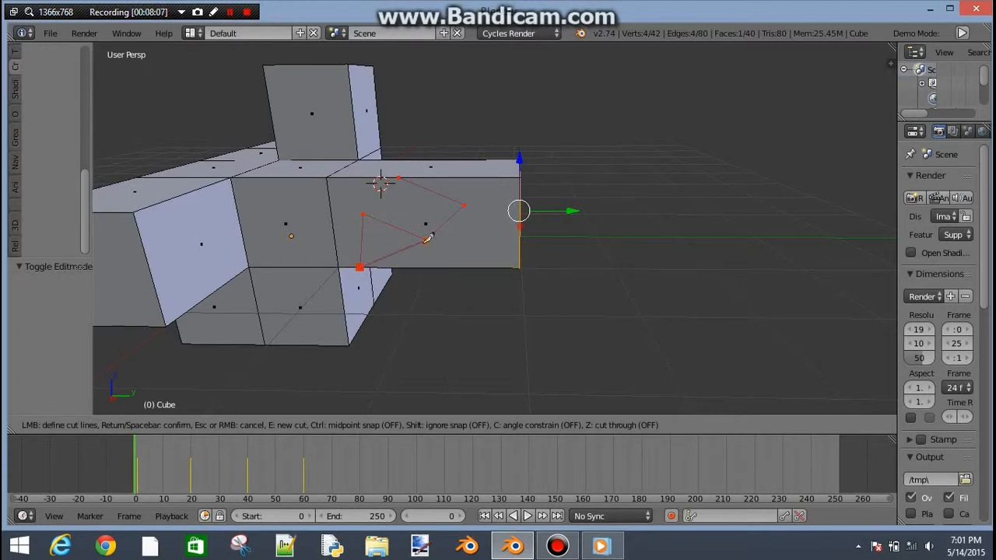
pyautogui.click(494, 178)
pyautogui.click(498, 230)
pyautogui.press('Return')
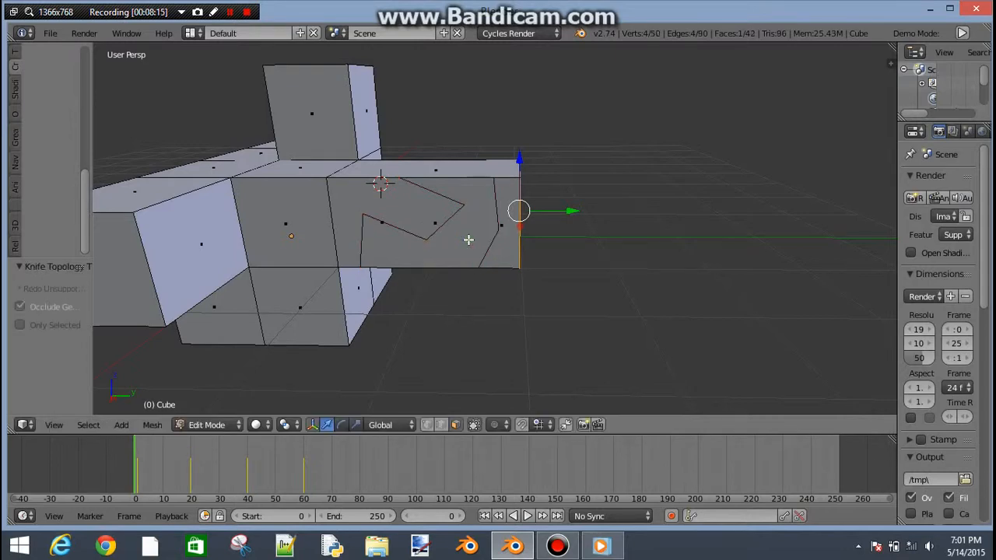
# Select the narrow cut-off face at the arm's end and extrude it outward by about 1.09 units.
pyautogui.scroll(2, 467, 238)
pyautogui.scroll(-3, 489, 246)
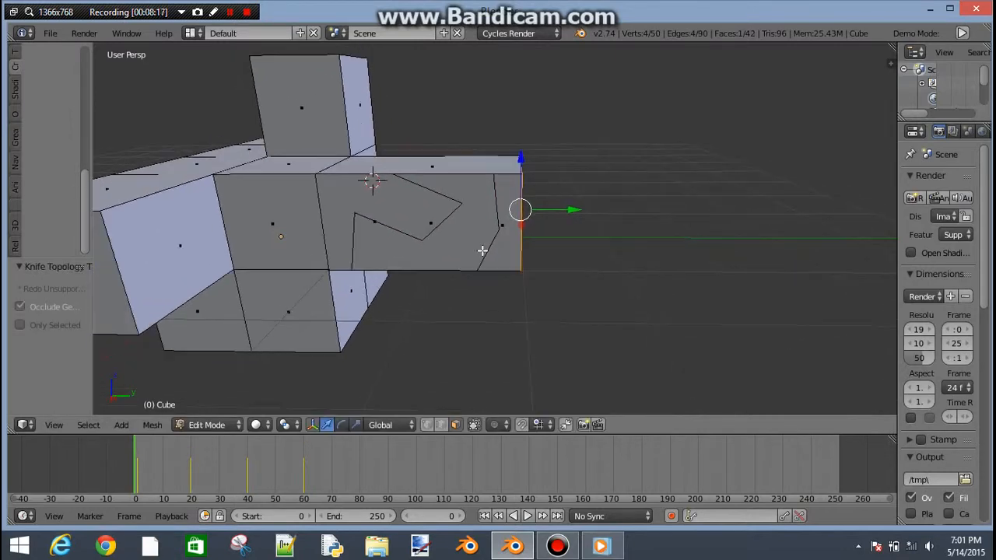
pyautogui.rightClick(480, 248)
pyautogui.rightClick(443, 223)
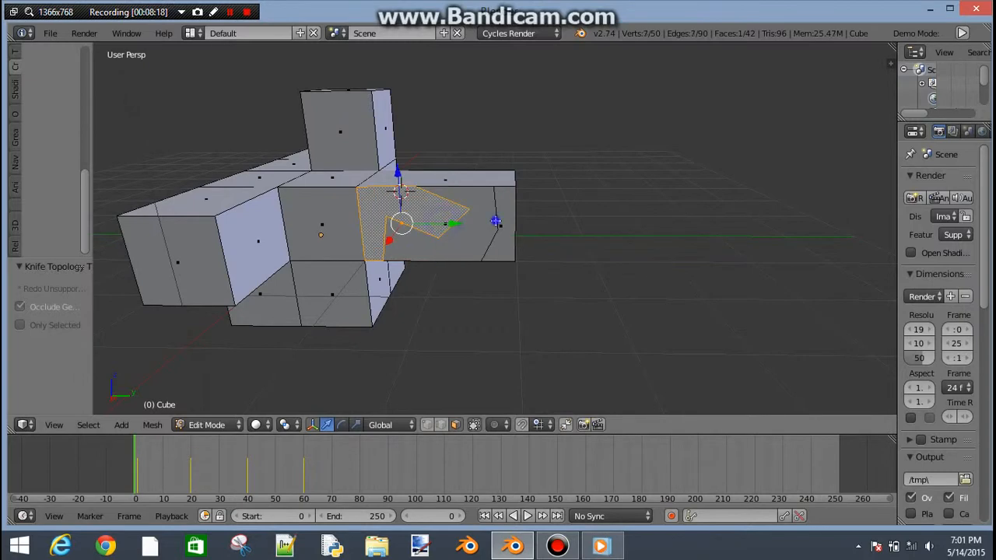
pyautogui.rightClick(496, 220)
pyautogui.rightClick(504, 220)
pyautogui.moveTo(572, 178); pyautogui.dragTo(478, 240, button='middle')
pyautogui.press('e')
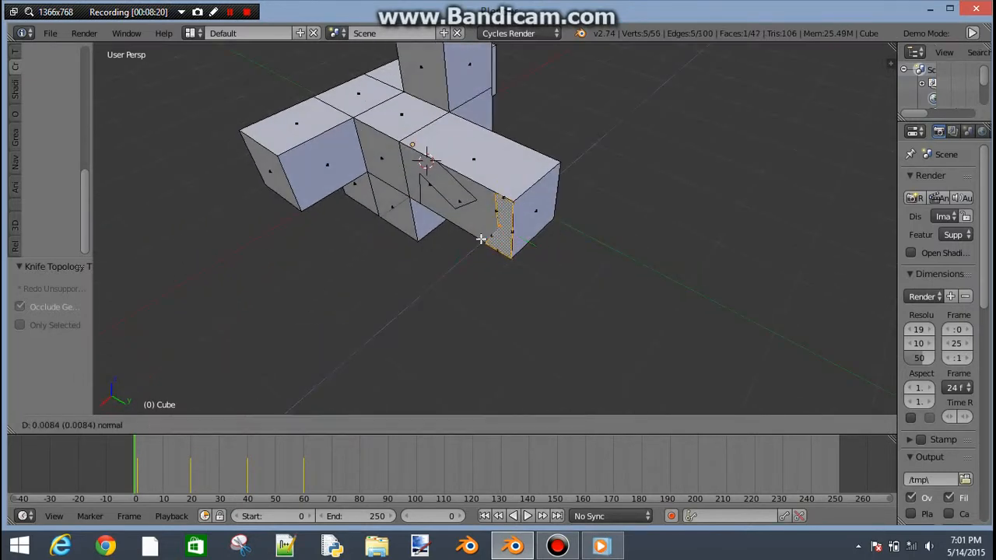
pyautogui.click(429, 270)
# Select the zigzag-bounded face on the arm's side and extrude it outward by about 2.42 units.
pyautogui.moveTo(430, 271); pyautogui.dragTo(332, 265, button='middle')
pyautogui.rightClick(326, 264)
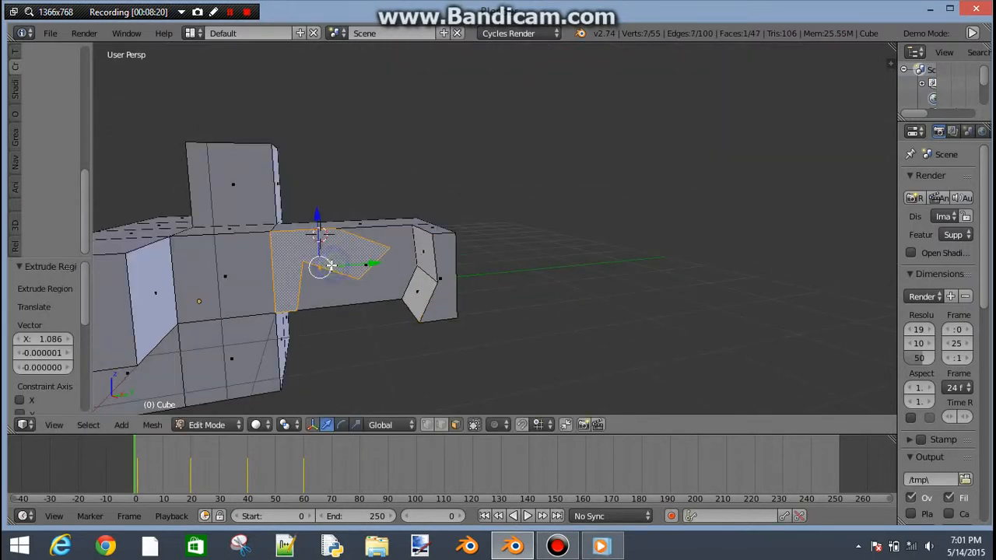
pyautogui.press('e')
pyautogui.click(348, 317)
pyautogui.moveTo(349, 318); pyautogui.dragTo(422, 296, button='middle')
pyautogui.scroll(-5, 314, 303)
pyautogui.scroll(3, 594, 191)
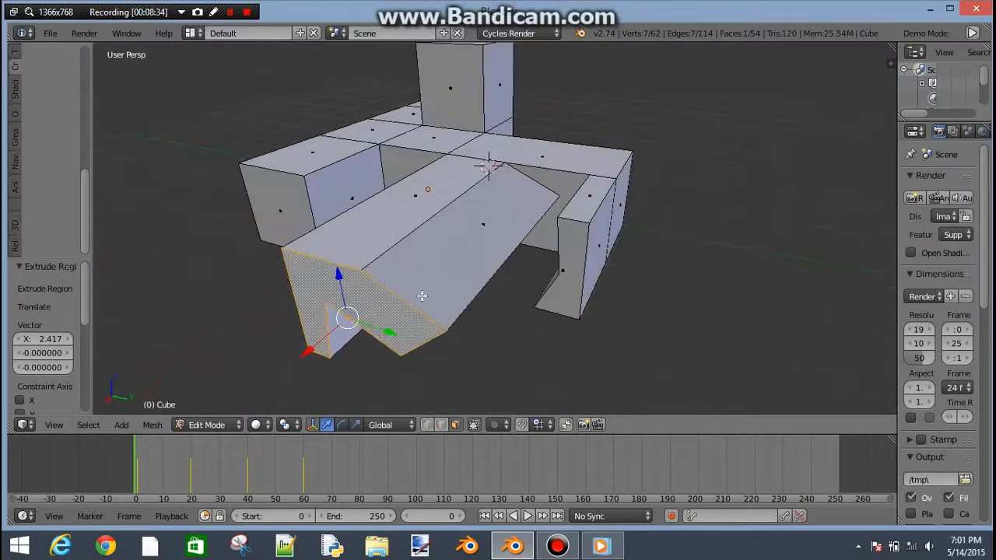
# Switch to edge selection and subdivide the ridge edge along the top of the zigzag extrusion.
pyautogui.moveTo(474, 195); pyautogui.dragTo(435, 179, button='middle')
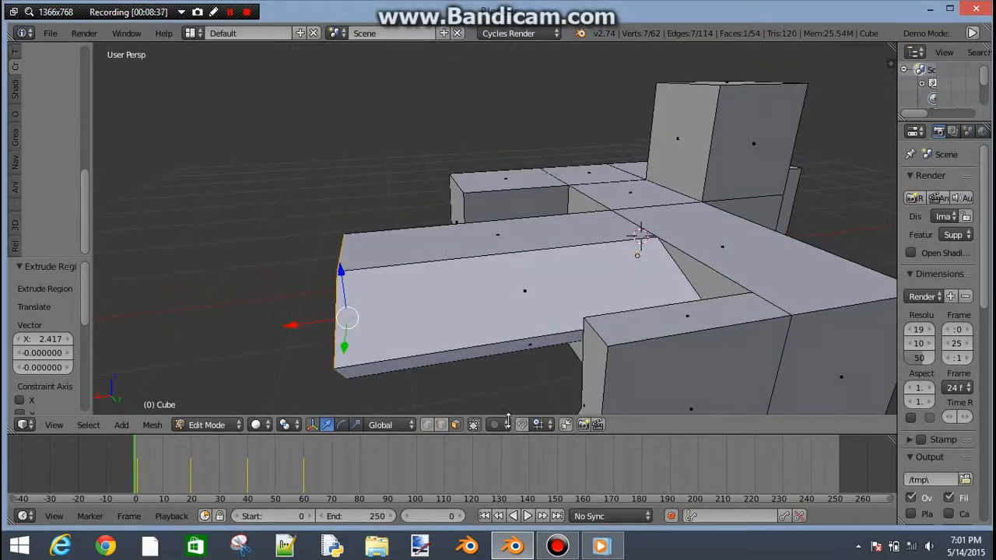
pyautogui.click(444, 425)
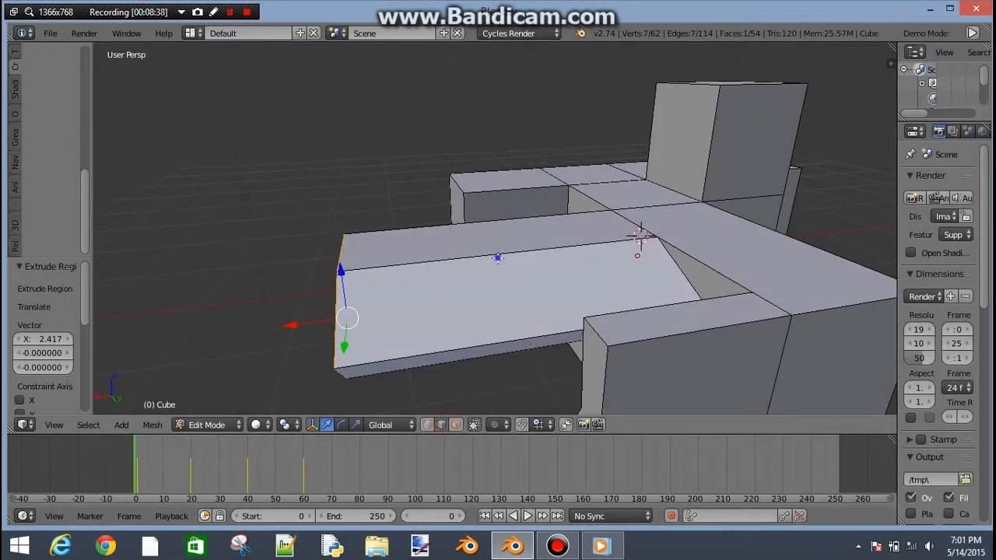
pyautogui.rightClick(498, 257)
pyautogui.moveTo(498, 257); pyautogui.dragTo(537, 269, button='middle')
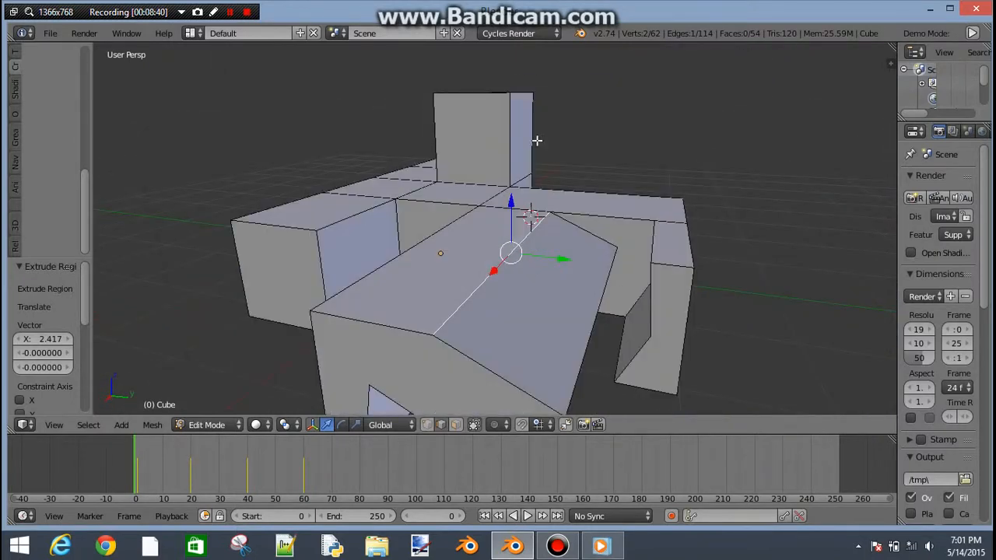
pyautogui.press('w')
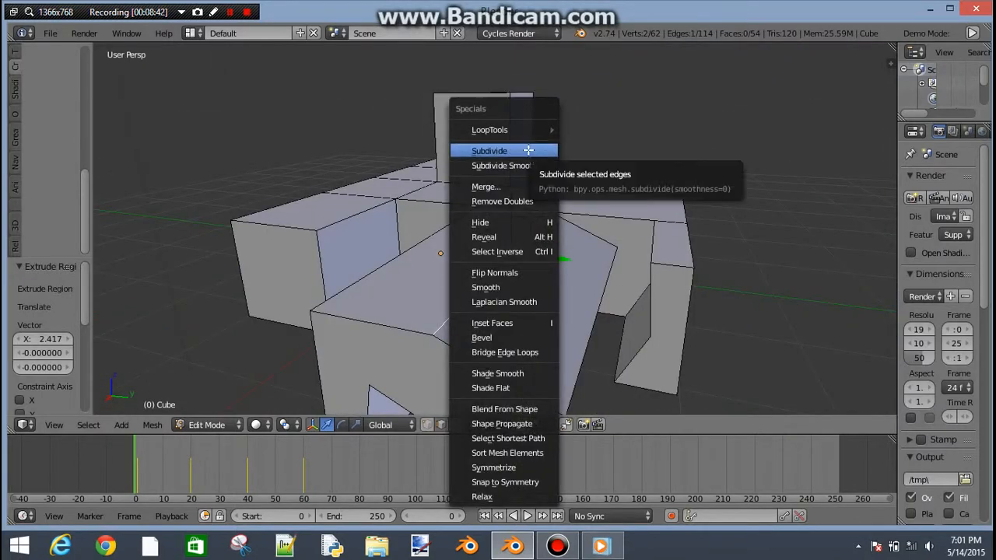
pyautogui.click(528, 150)
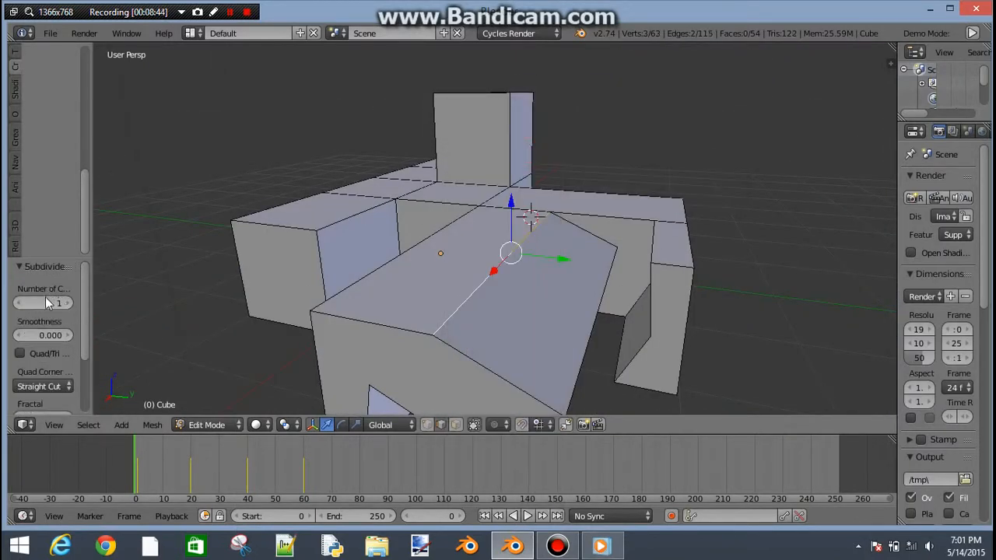
# Widen the operator settings area and set the ridge edge's number of subdivision cuts to 8.
pyautogui.moveTo(90, 301); pyautogui.dragTo(185, 301)
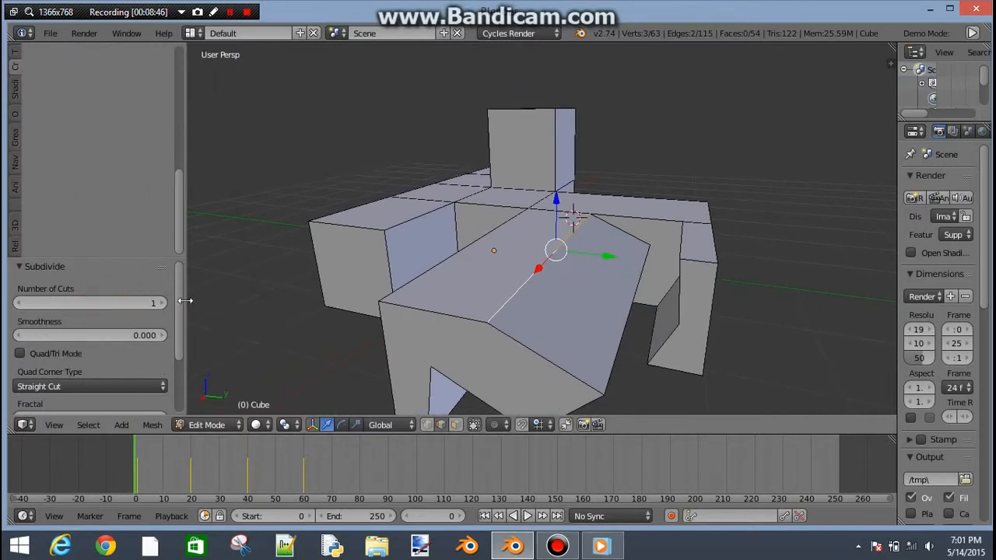
pyautogui.moveTo(562, 222); pyautogui.dragTo(644, 305, button='middle')
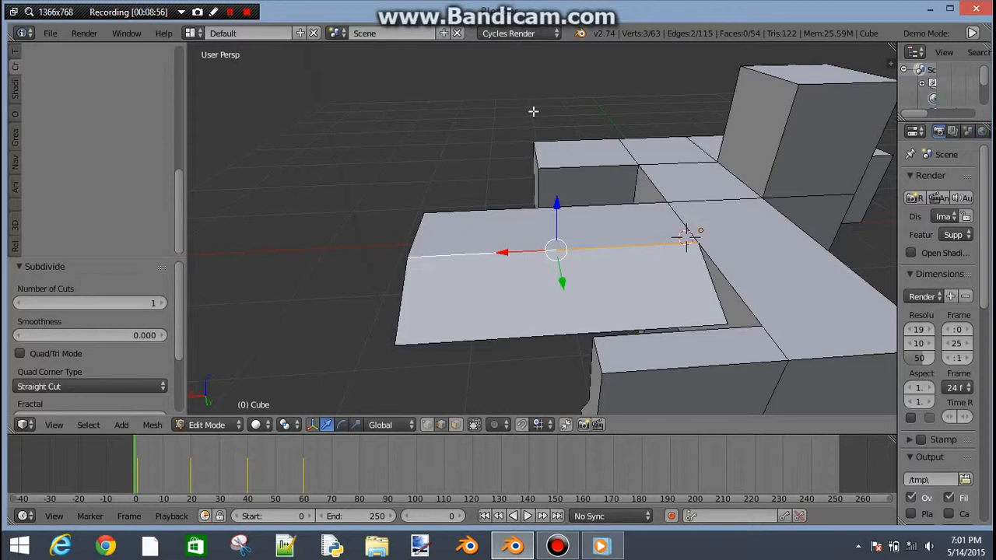
pyautogui.moveTo(133, 308); pyautogui.dragTo(155, 303)
pyautogui.click(239, 332)
pyautogui.click(142, 304)
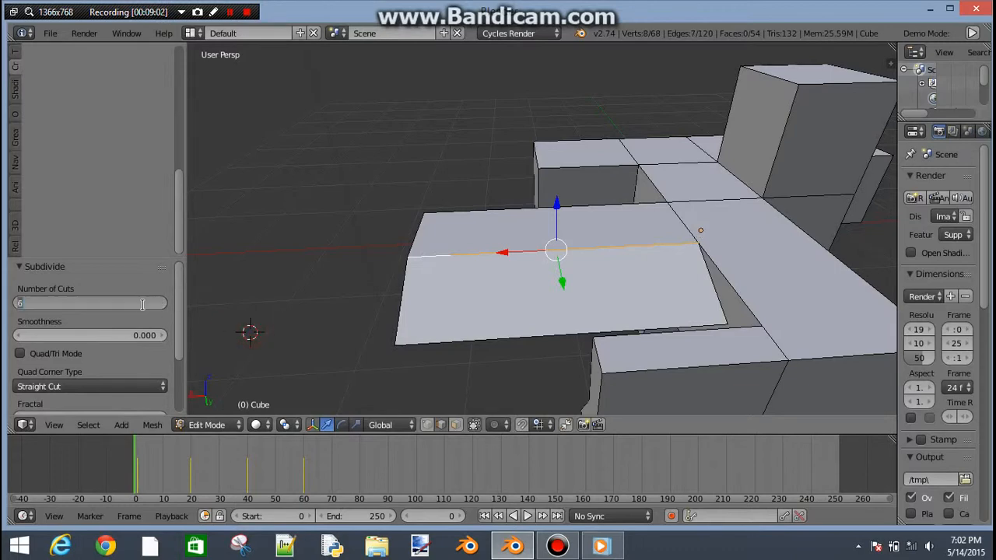
pyautogui.write('8')
pyautogui.press('Return')
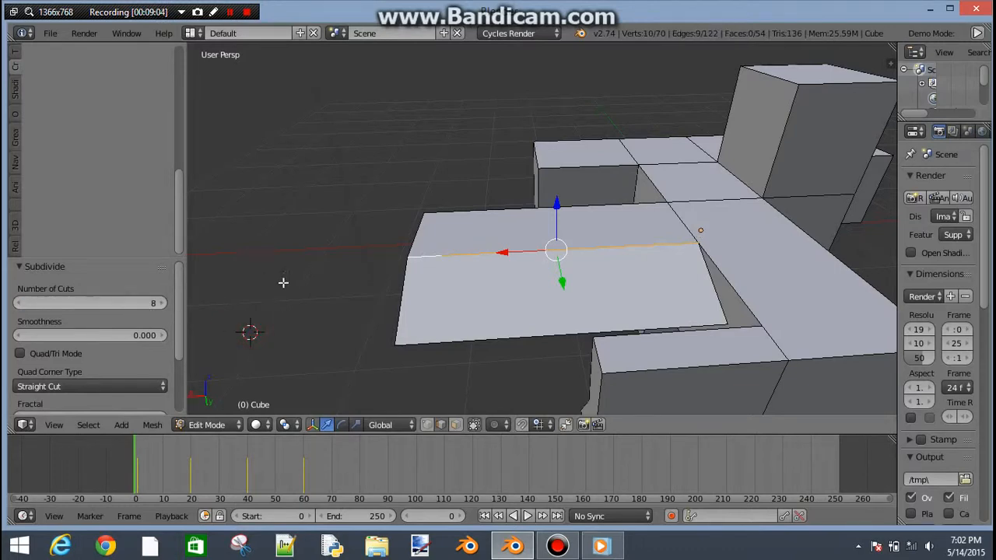
# Switch to vertex selection and select a vertex near the middle of the subdivided ridge edge.
pyautogui.moveTo(285, 283); pyautogui.dragTo(527, 387, button='middle')
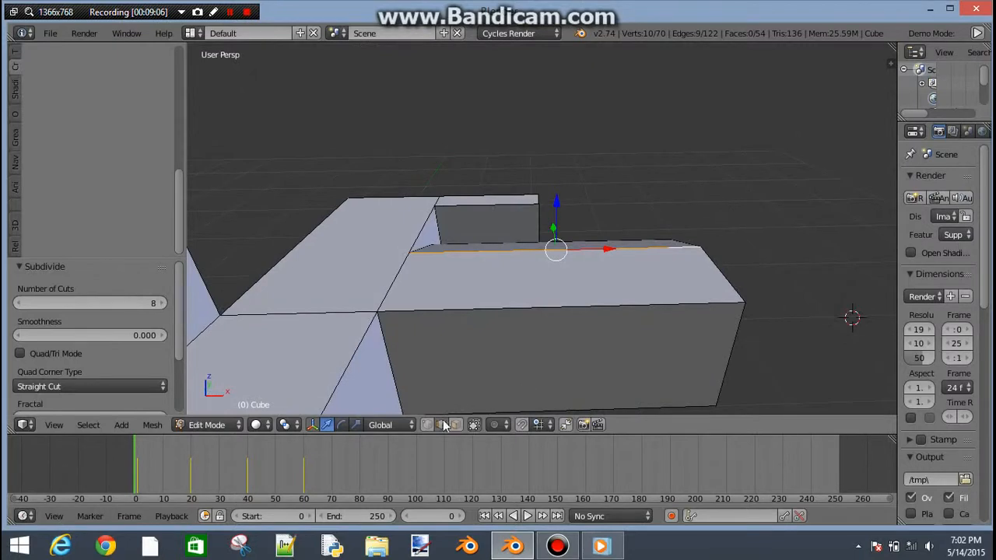
pyautogui.scroll(5, 578, 307)
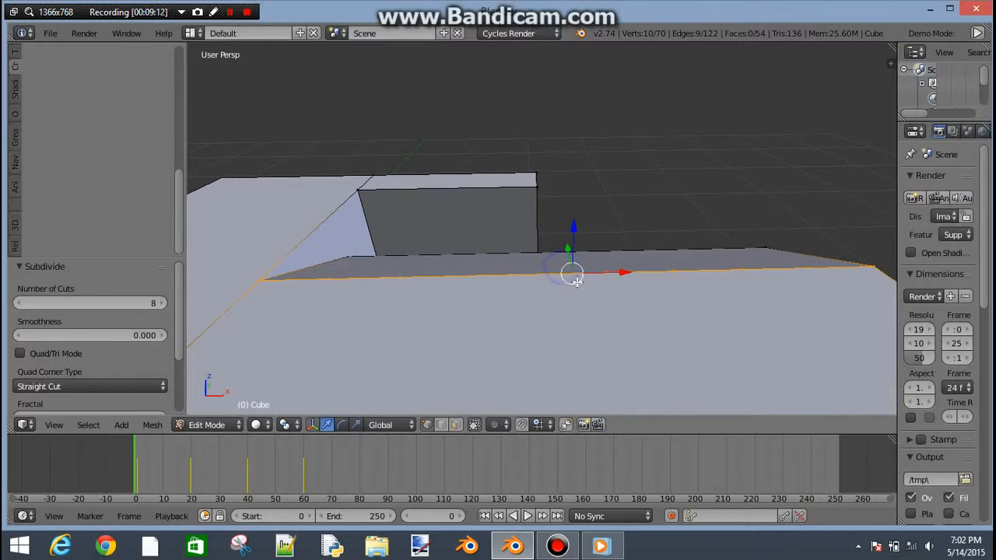
pyautogui.scroll(-1, 576, 276)
pyautogui.rightClick(653, 265)
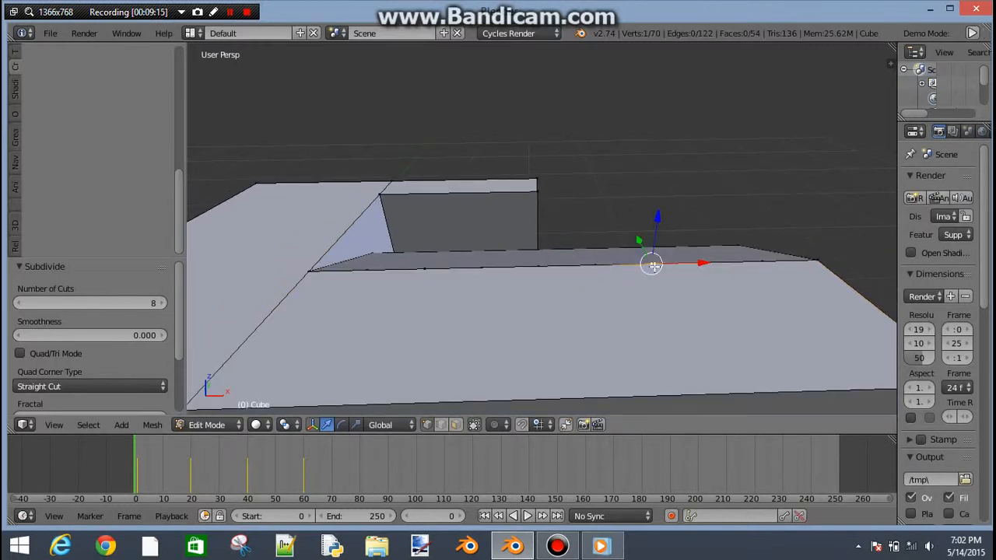
pyautogui.rightClick(582, 263)
# Try raising the selected ridge vertex on its own by about 0.36 units along global Z, and undo the move.
pyautogui.moveTo(594, 217); pyautogui.dragTo(605, 166)
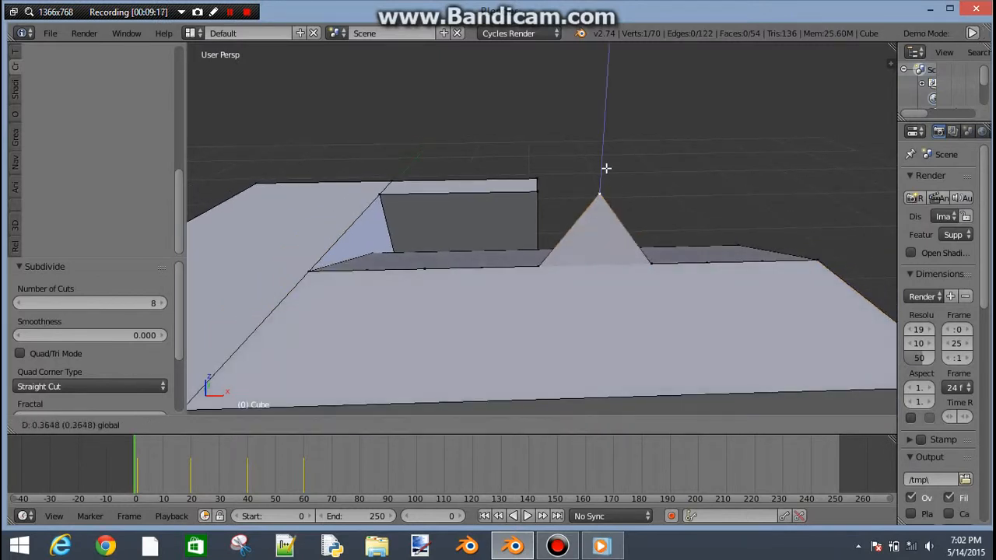
pyautogui.moveTo(689, 169); pyautogui.dragTo(384, 153, button='middle')
pyautogui.hotkey('ctrl', 'z')
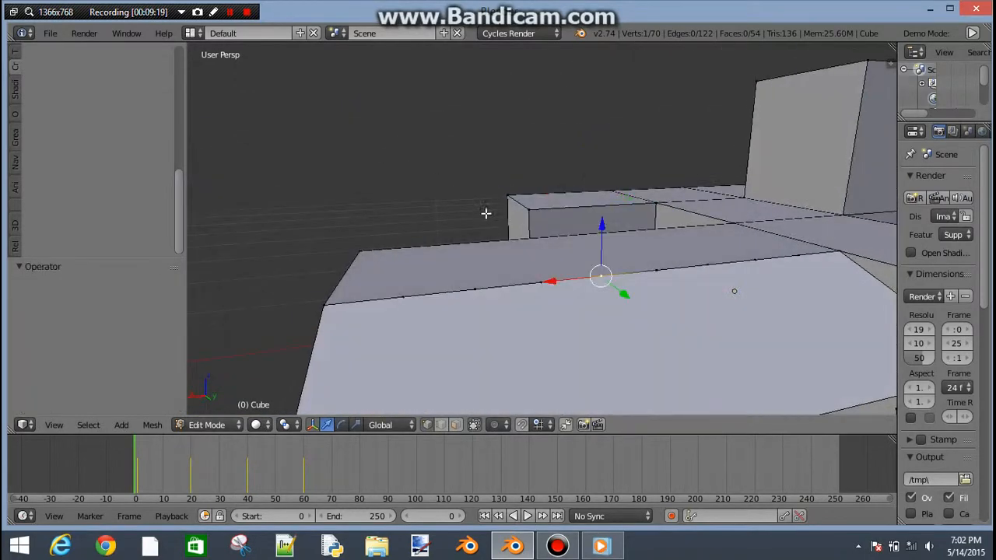
# Enable proportional editing, raise the selected ridge vertex 0.208 units along global Z, and inspect the curved ridge.
pyautogui.moveTo(555, 242); pyautogui.dragTo(582, 269, button='middle')
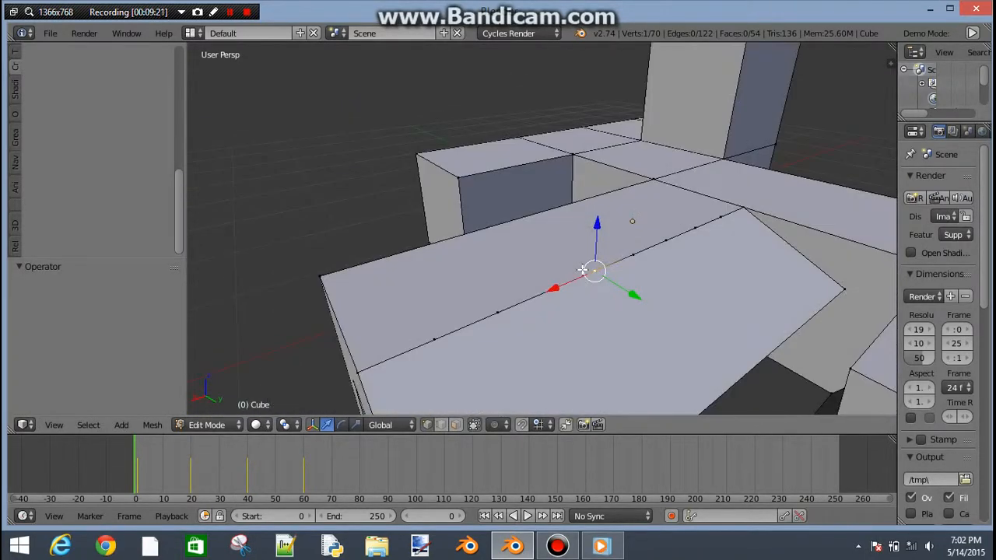
pyautogui.press('o')
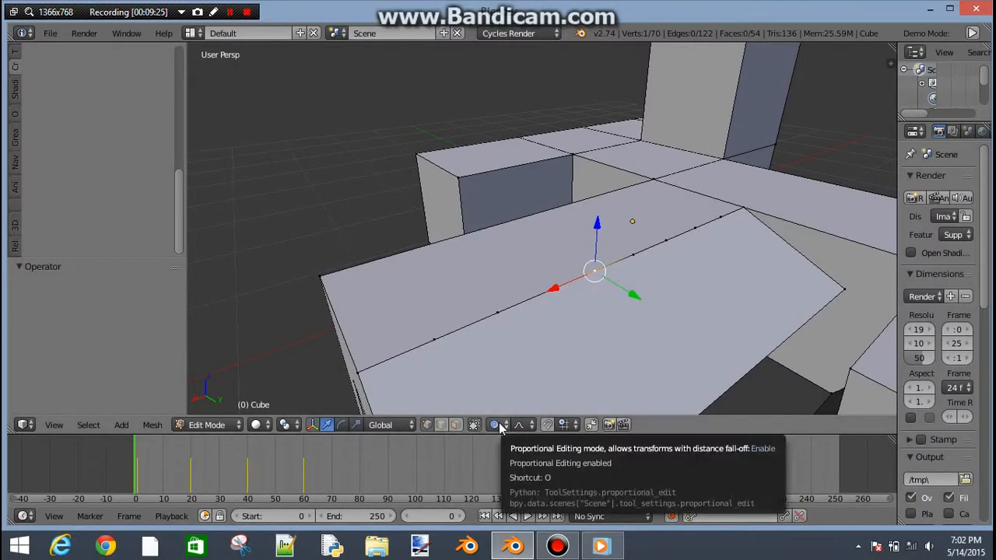
pyautogui.moveTo(593, 227); pyautogui.dragTo(643, 246)
pyautogui.moveTo(644, 246); pyautogui.dragTo(566, 270, button='middle')
pyautogui.scroll(-4, 612, 226)
pyautogui.scroll(4, 610, 224)
pyautogui.scroll(1, 566, 270)
pyautogui.scroll(-4, 574, 329)
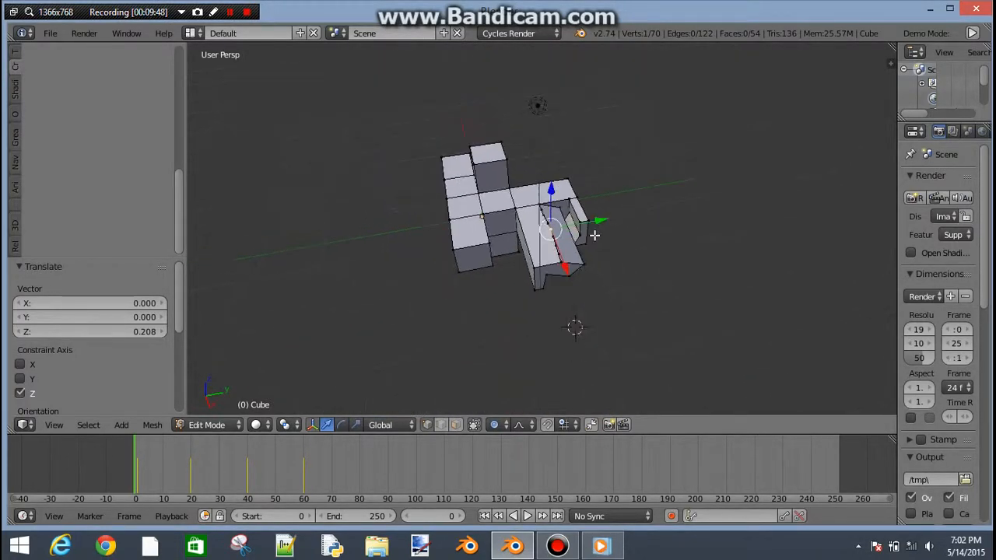
pyautogui.scroll(5, 403, 278)
pyautogui.moveTo(647, 265); pyautogui.dragTo(638, 119, button='middle')
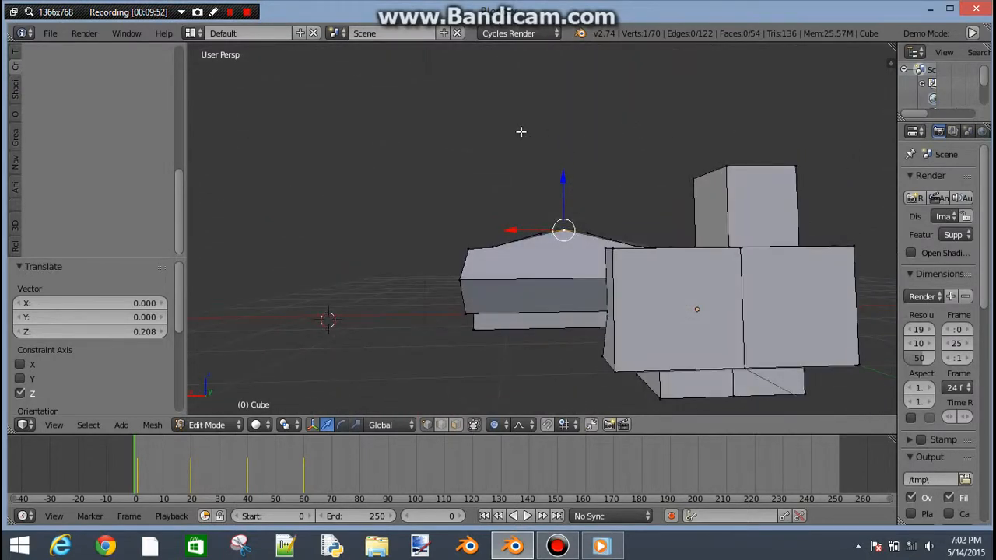